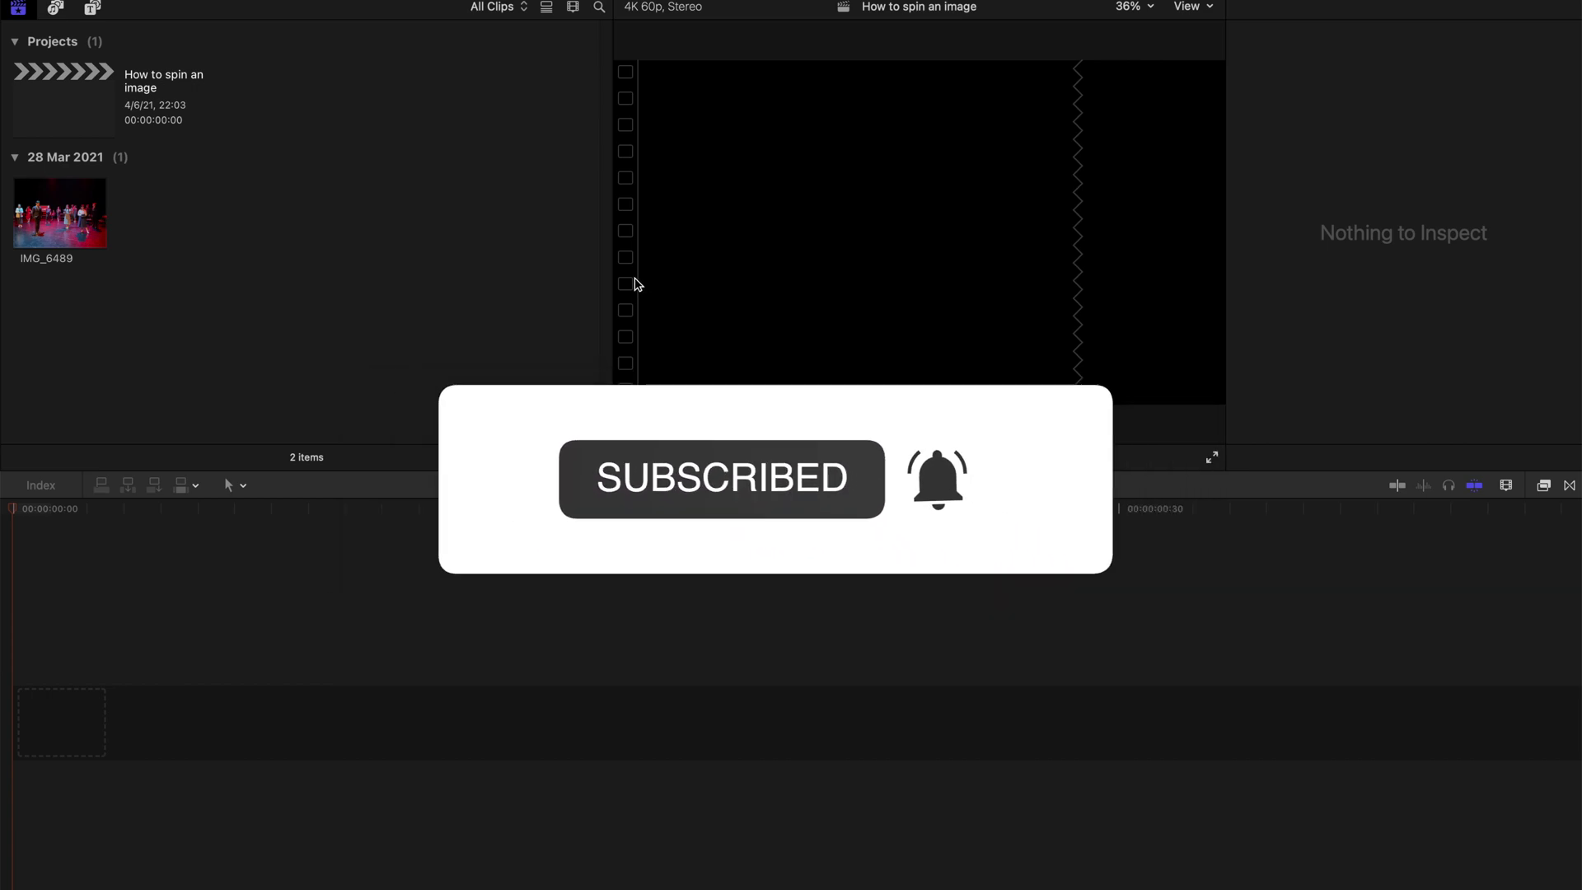
Drag the IMG_6489 photo from the Browser into the empty How to spin an image timeline.
click(74, 221)
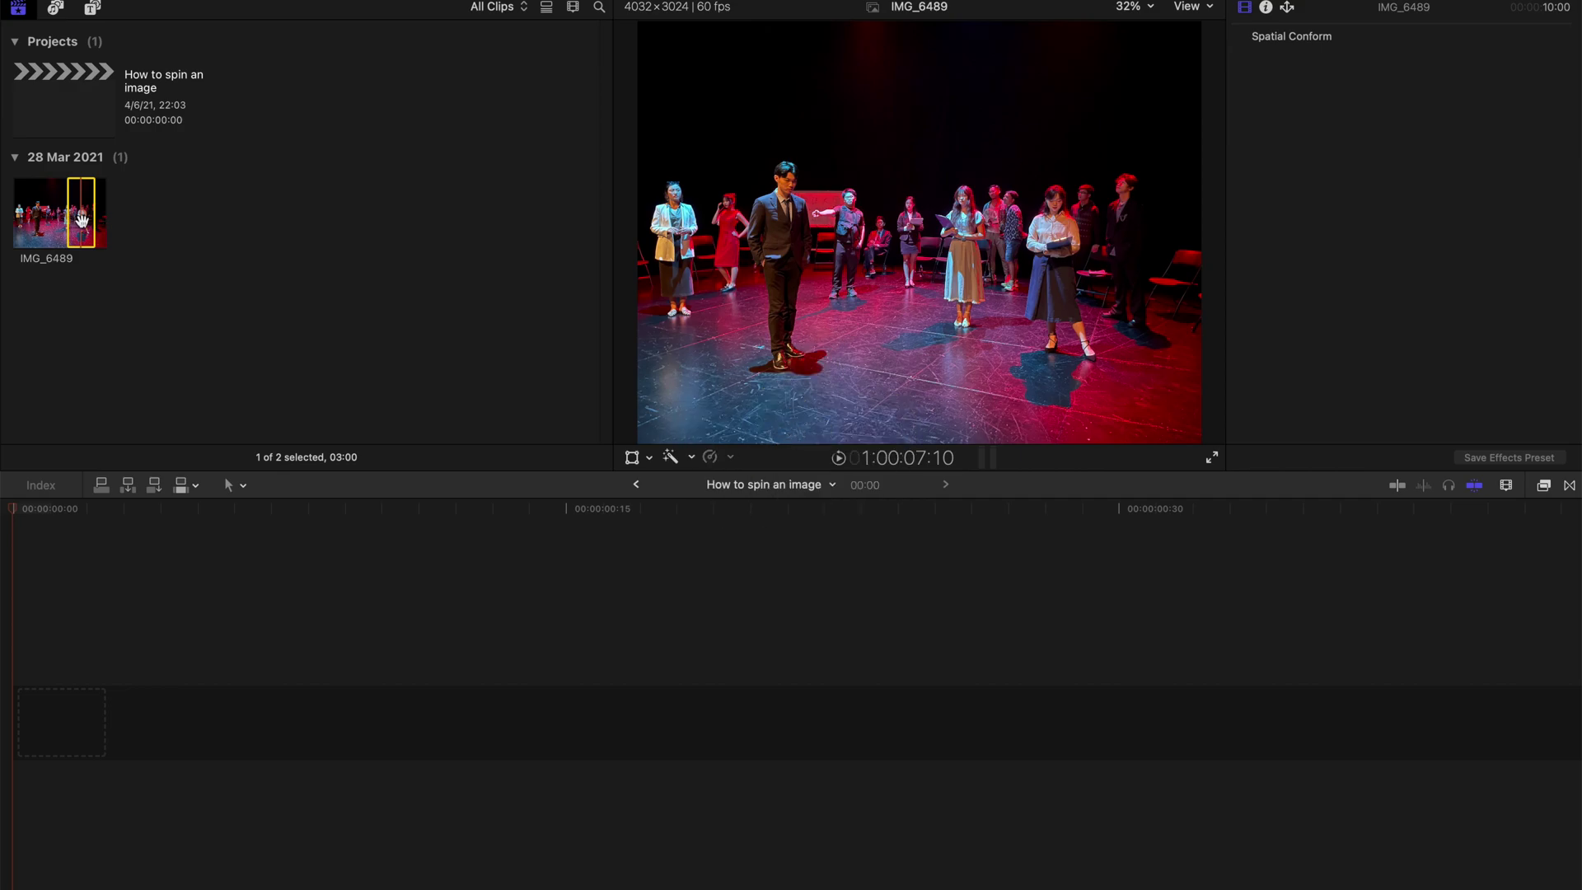
drag(80, 218, 85, 639)
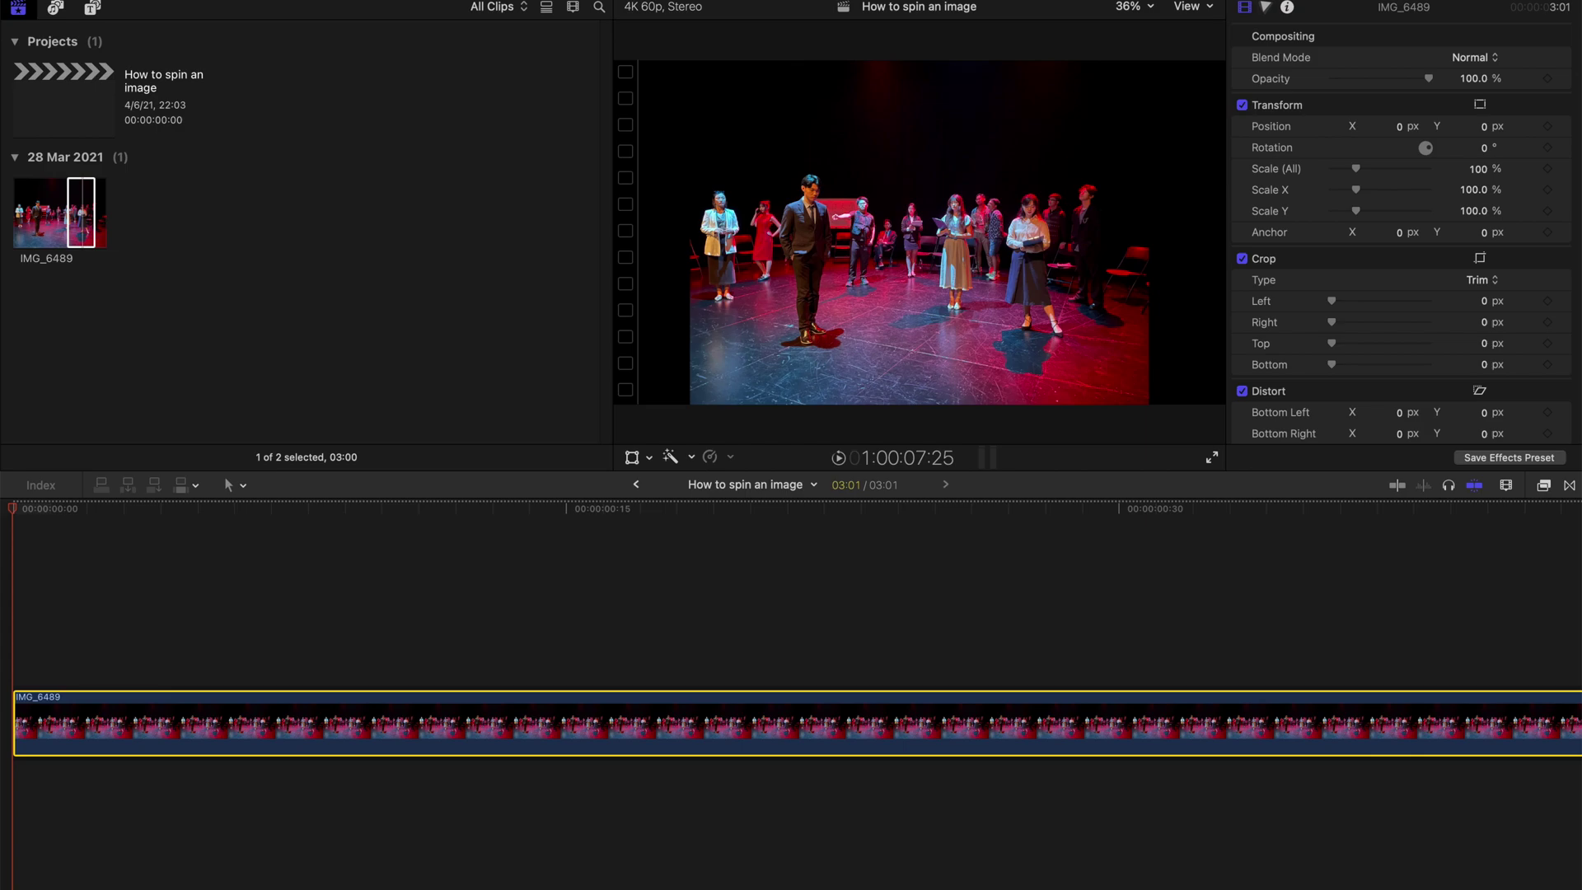
Hide the Browser, scale the IMG_6489 clip to 133%, and fit the timeline to the window.
key(ctrl+super+1)
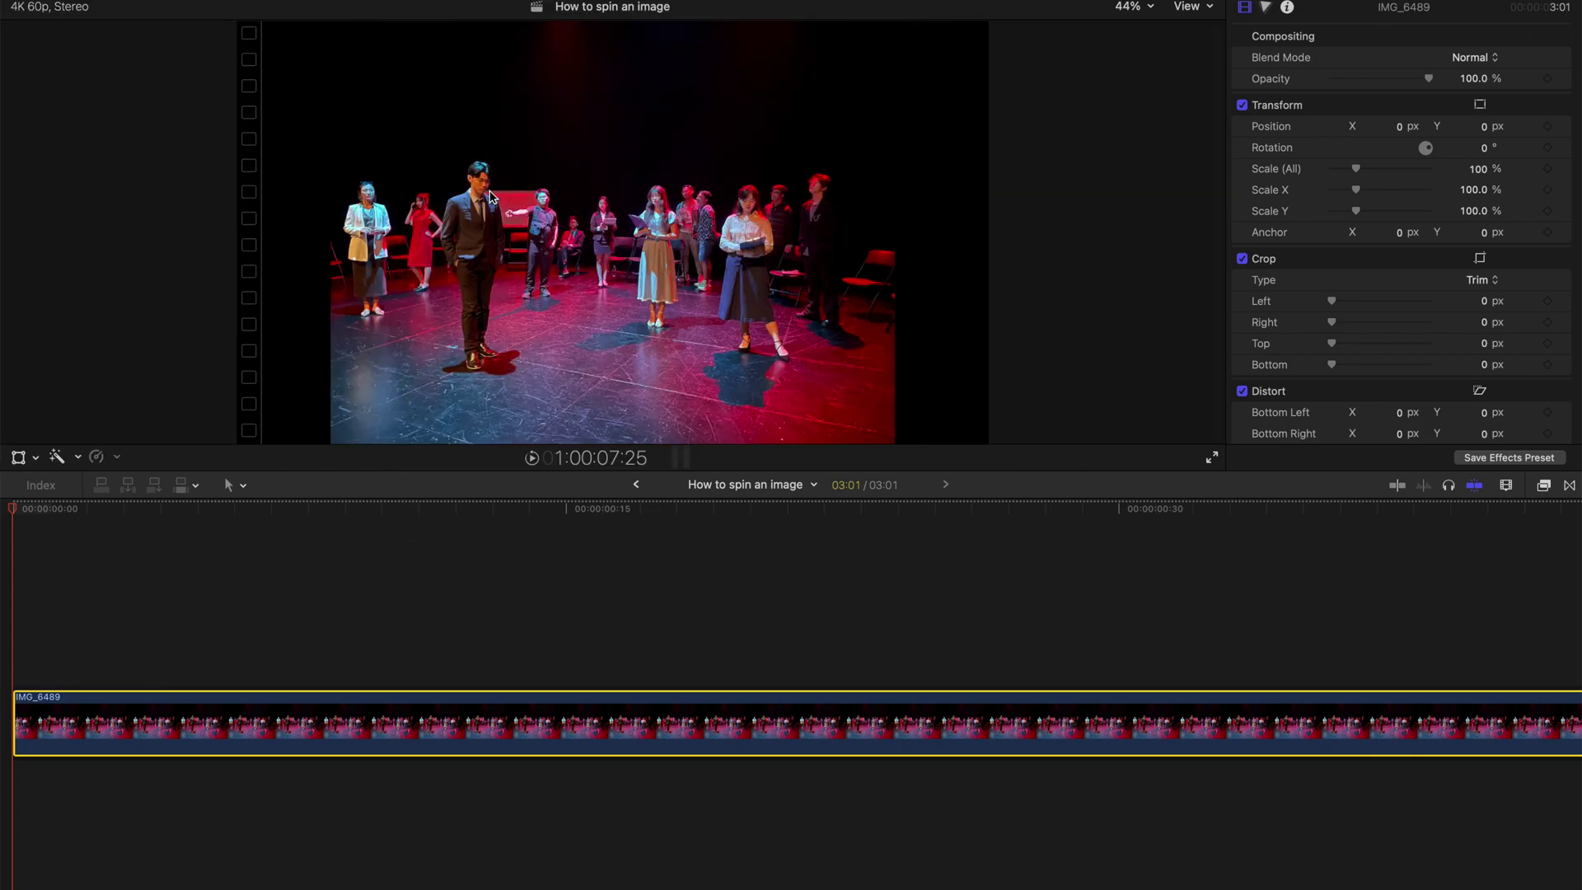
key(shift+super+a)
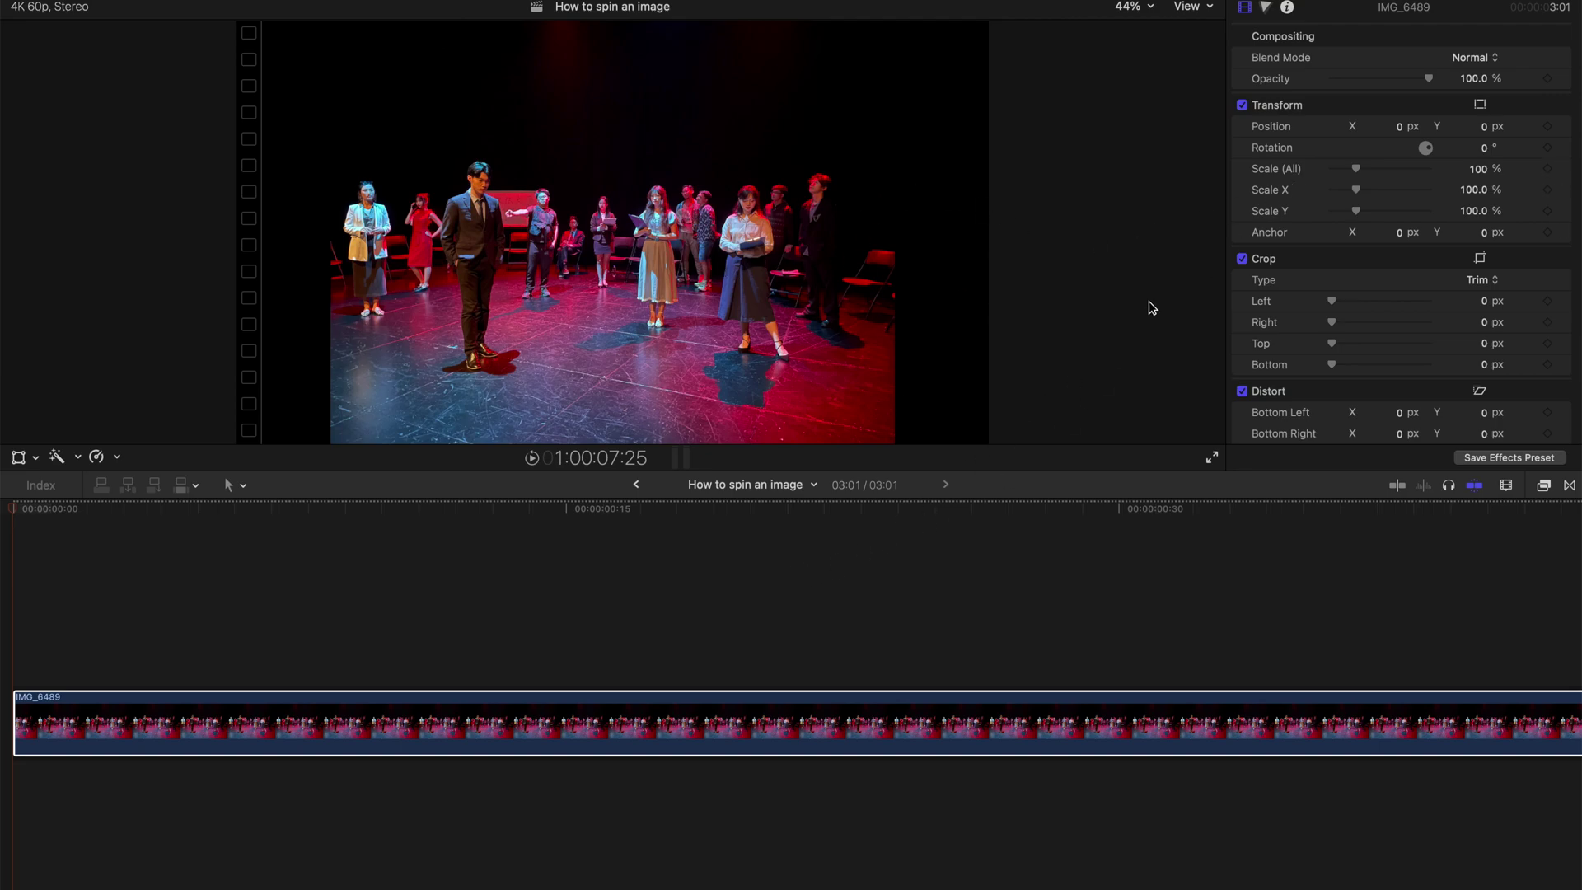
drag(1355, 169, 1363, 178)
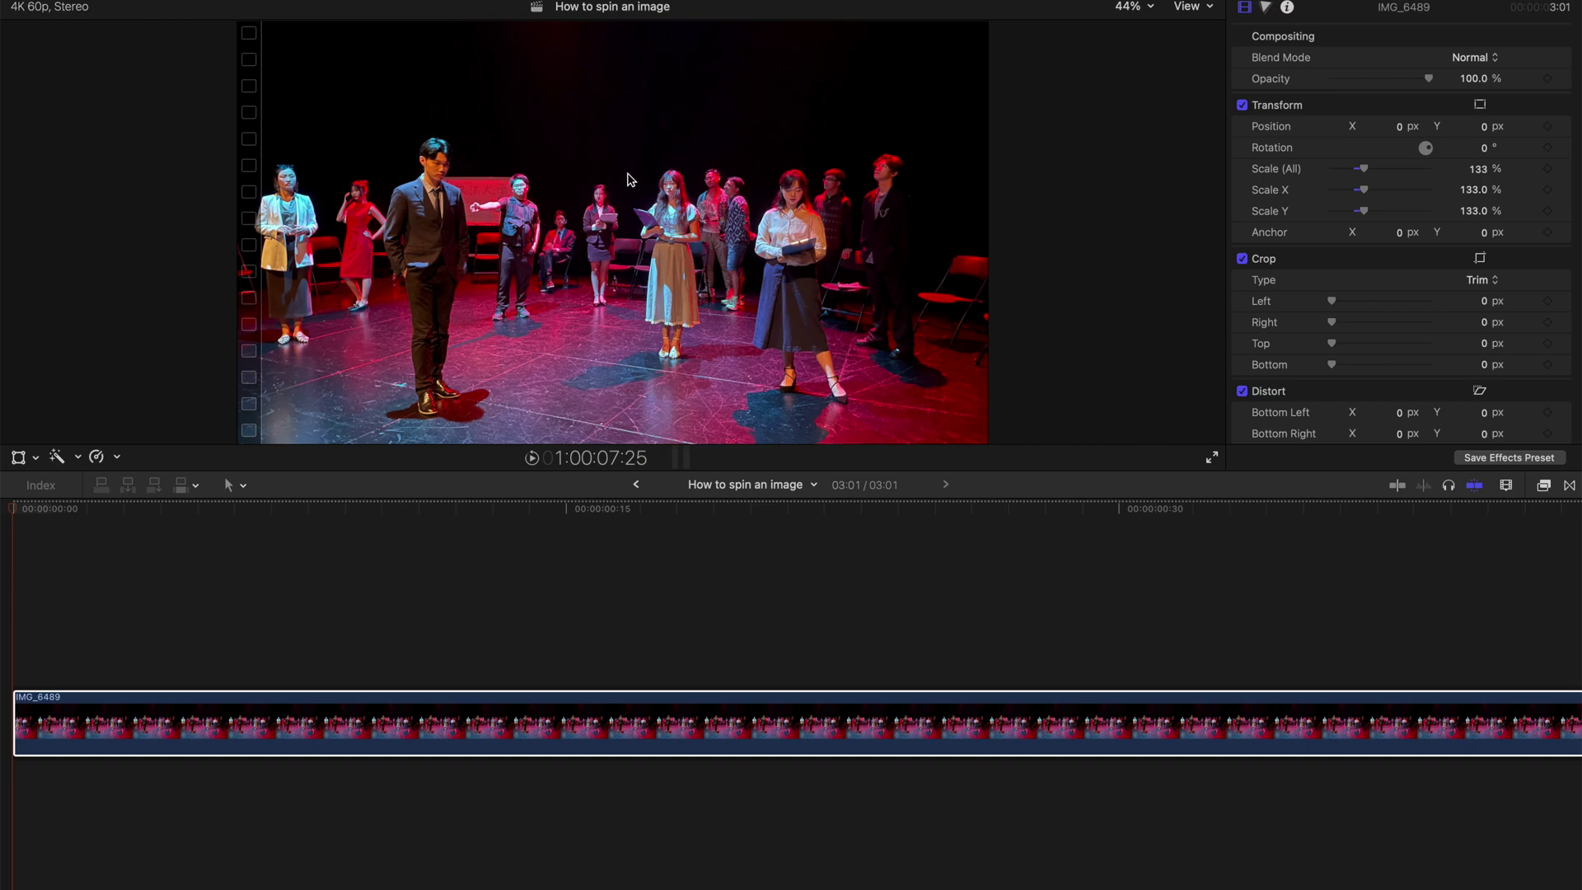
key(shift+z)
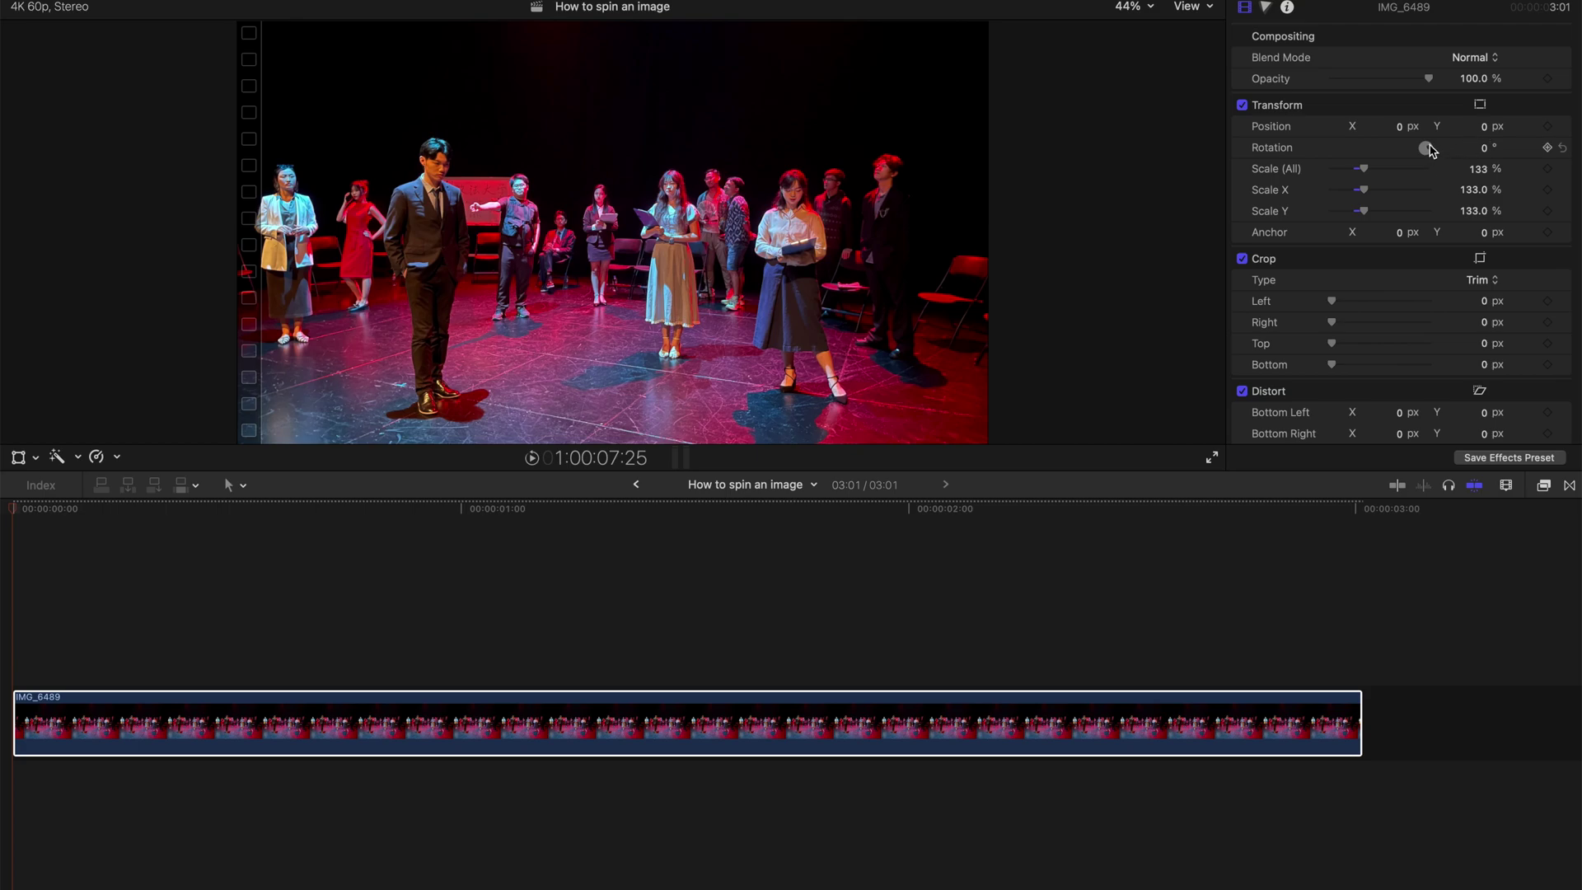
Scrub the IMG_6489 clip's Rotation in the Transform inspector up to 10.0°.
drag(1485, 154, 1485, 146)
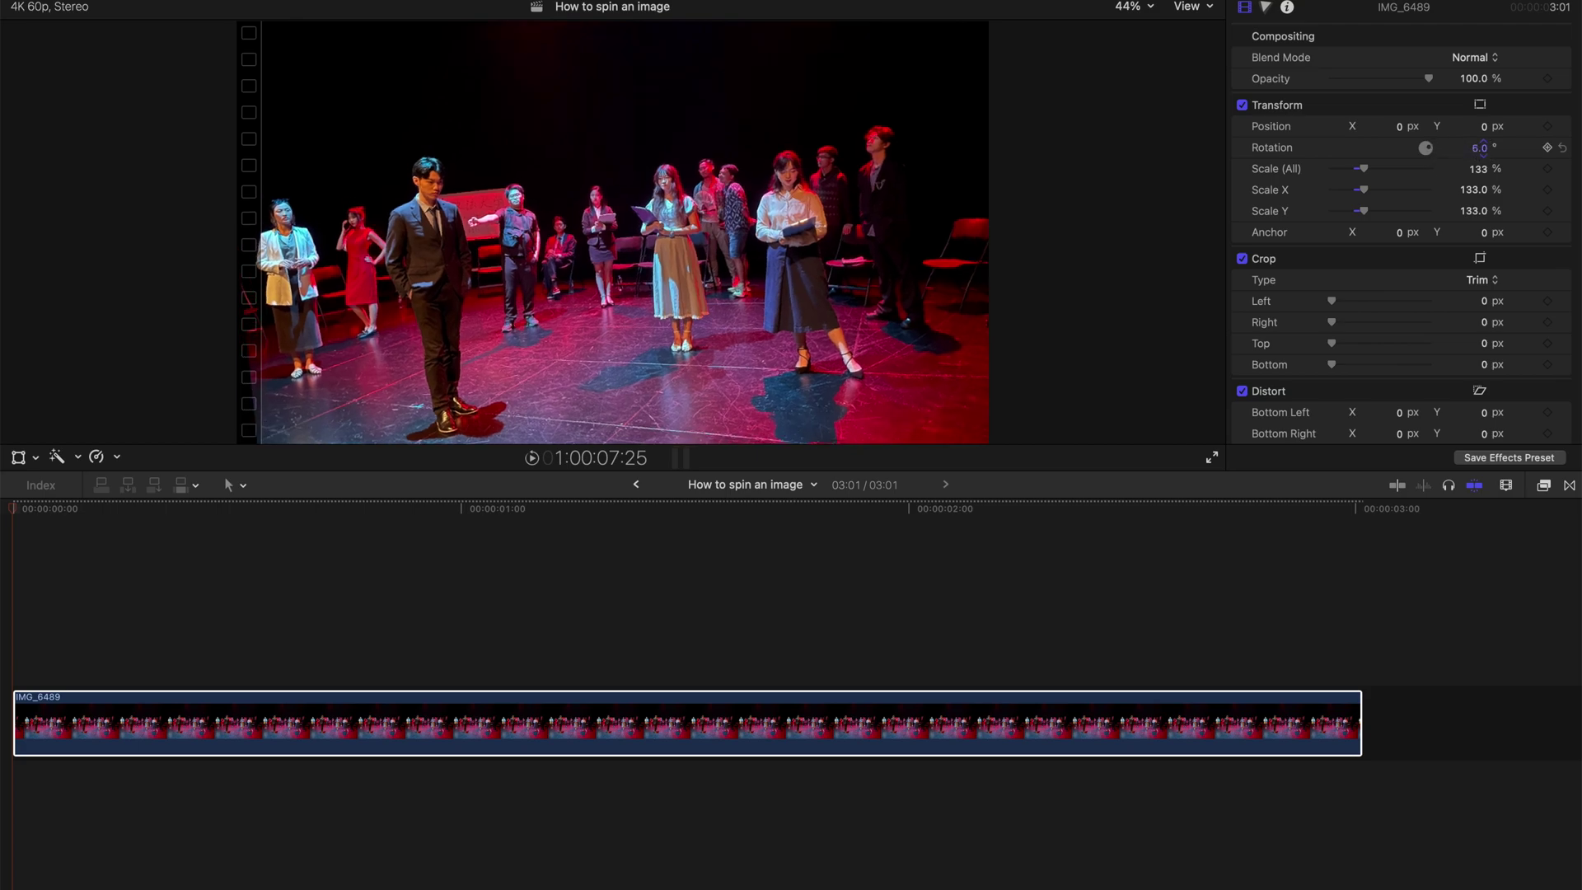
click(180, 511)
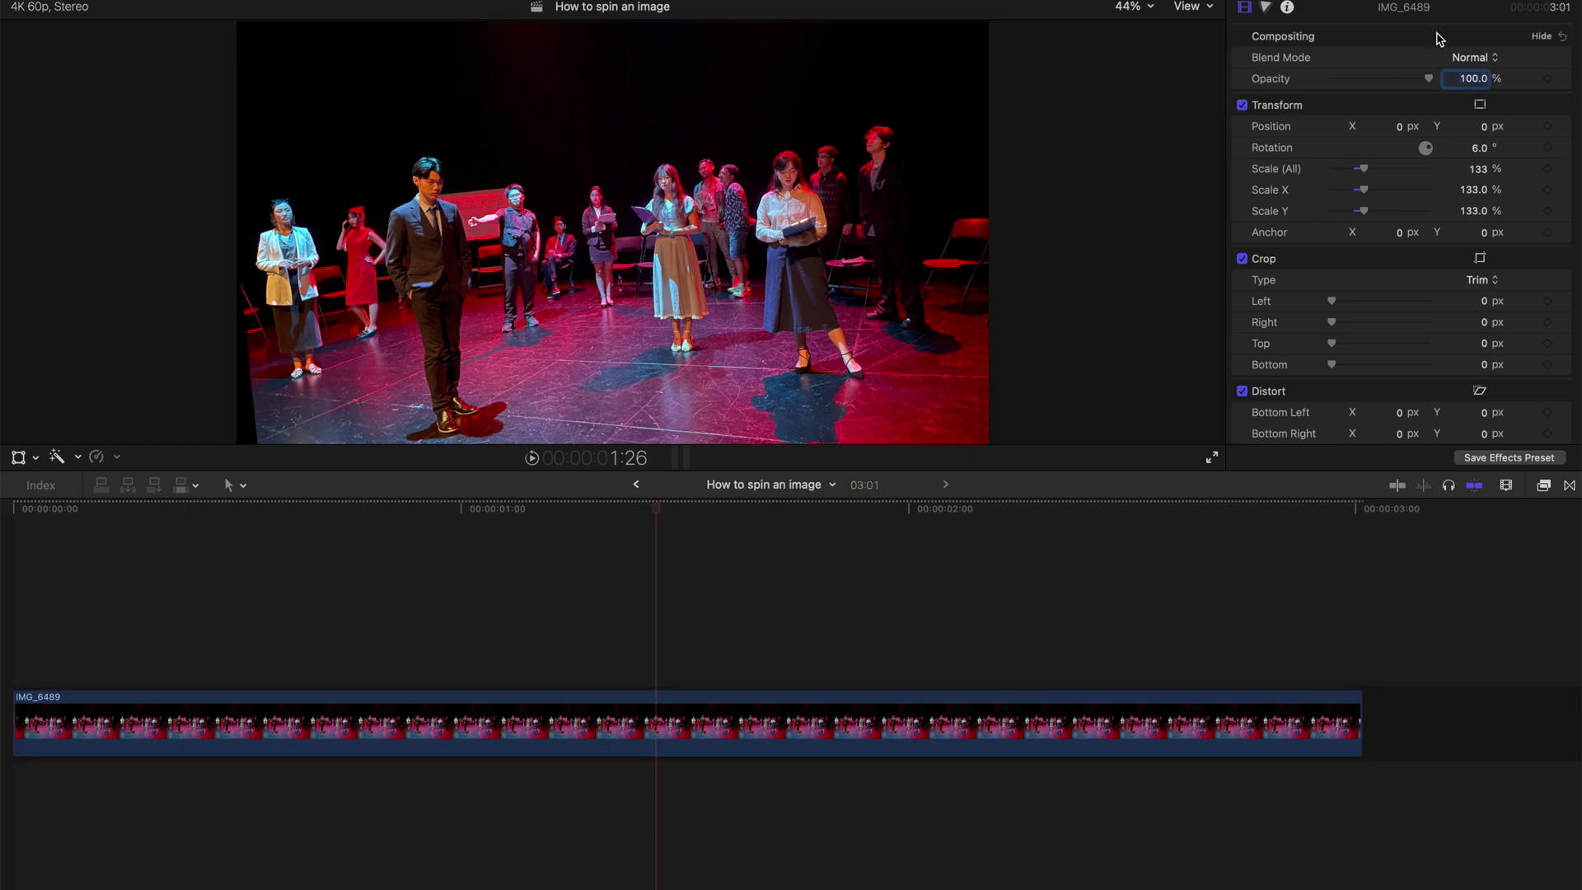
key(Return)
drag(1480, 155, 1477, 148)
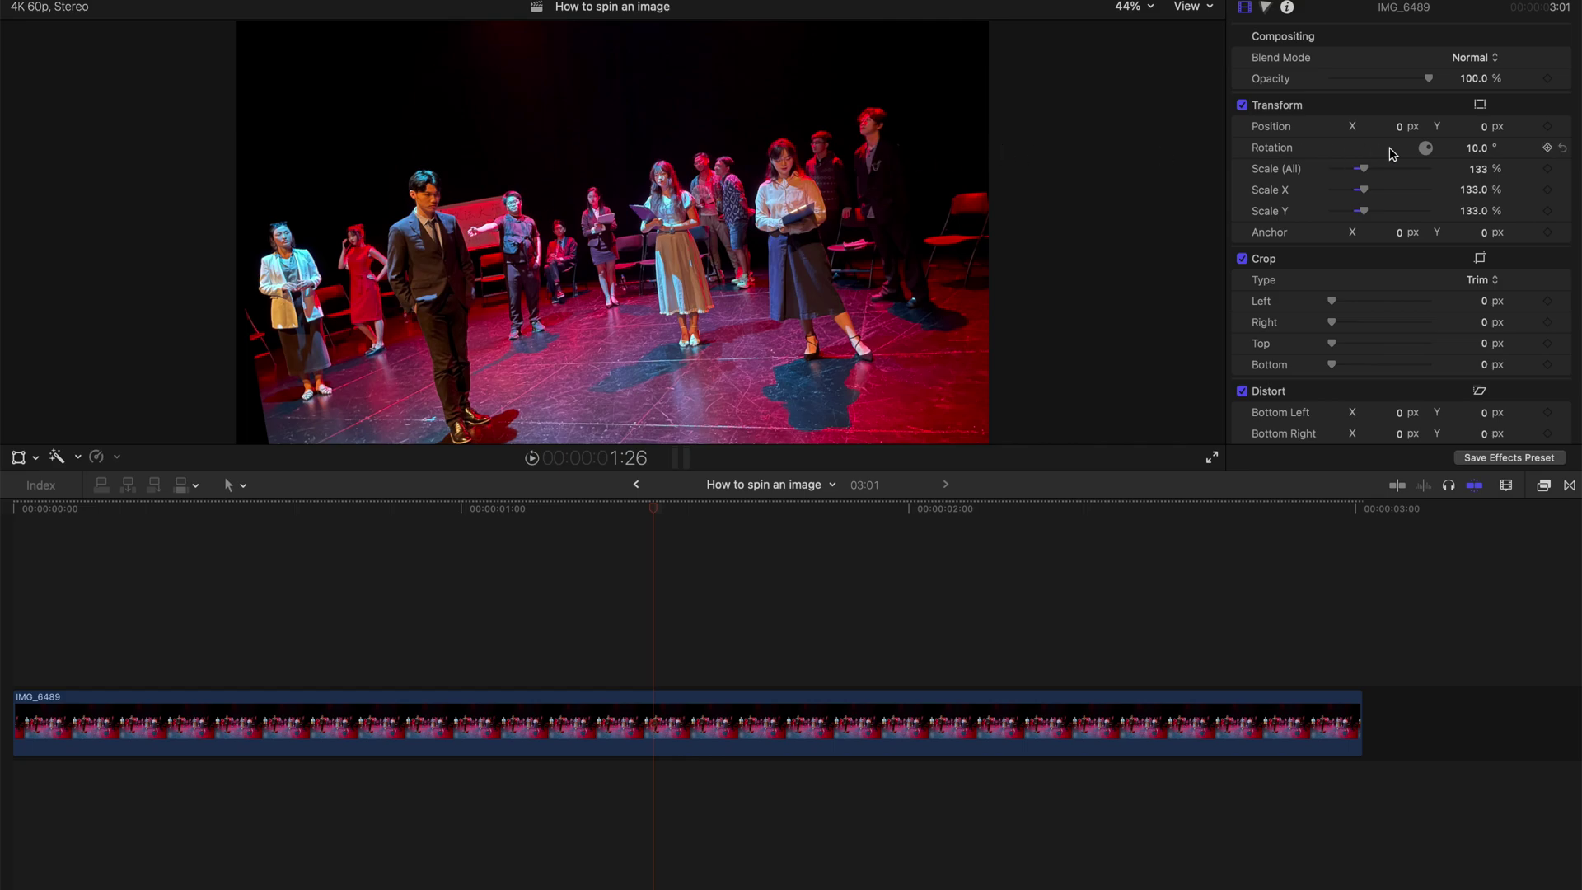
drag(1474, 151, 1474, 148)
Set Position Y to 96 px, Scale to 145% and Position X to -11.8 px, then preview.
click(1476, 149)
double_click(1477, 149)
drag(1483, 128, 1484, 65)
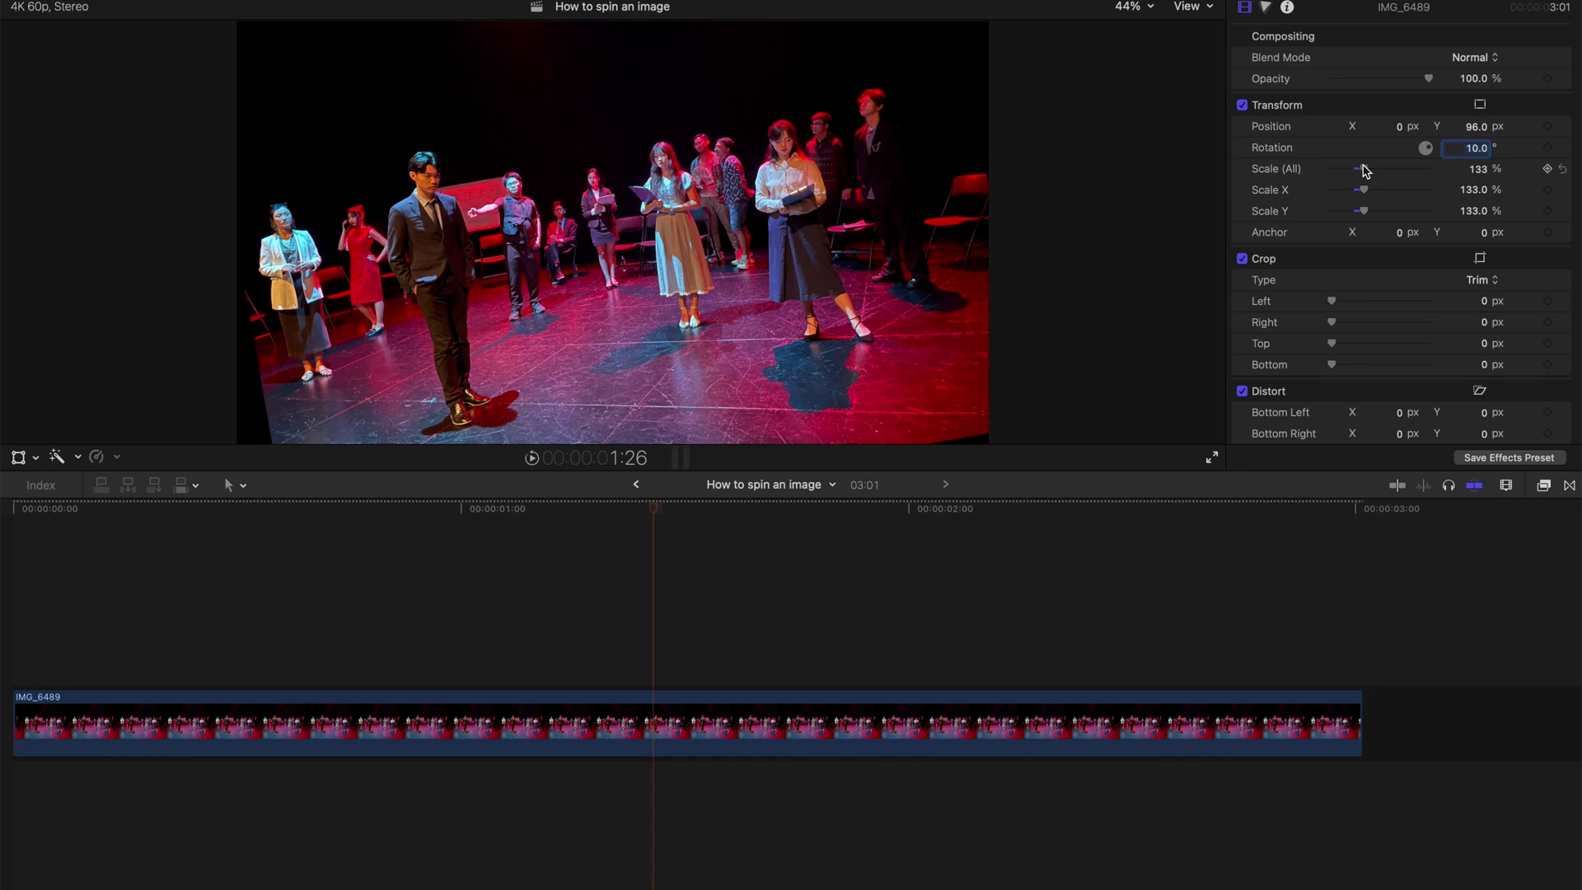
drag(1364, 170, 1367, 170)
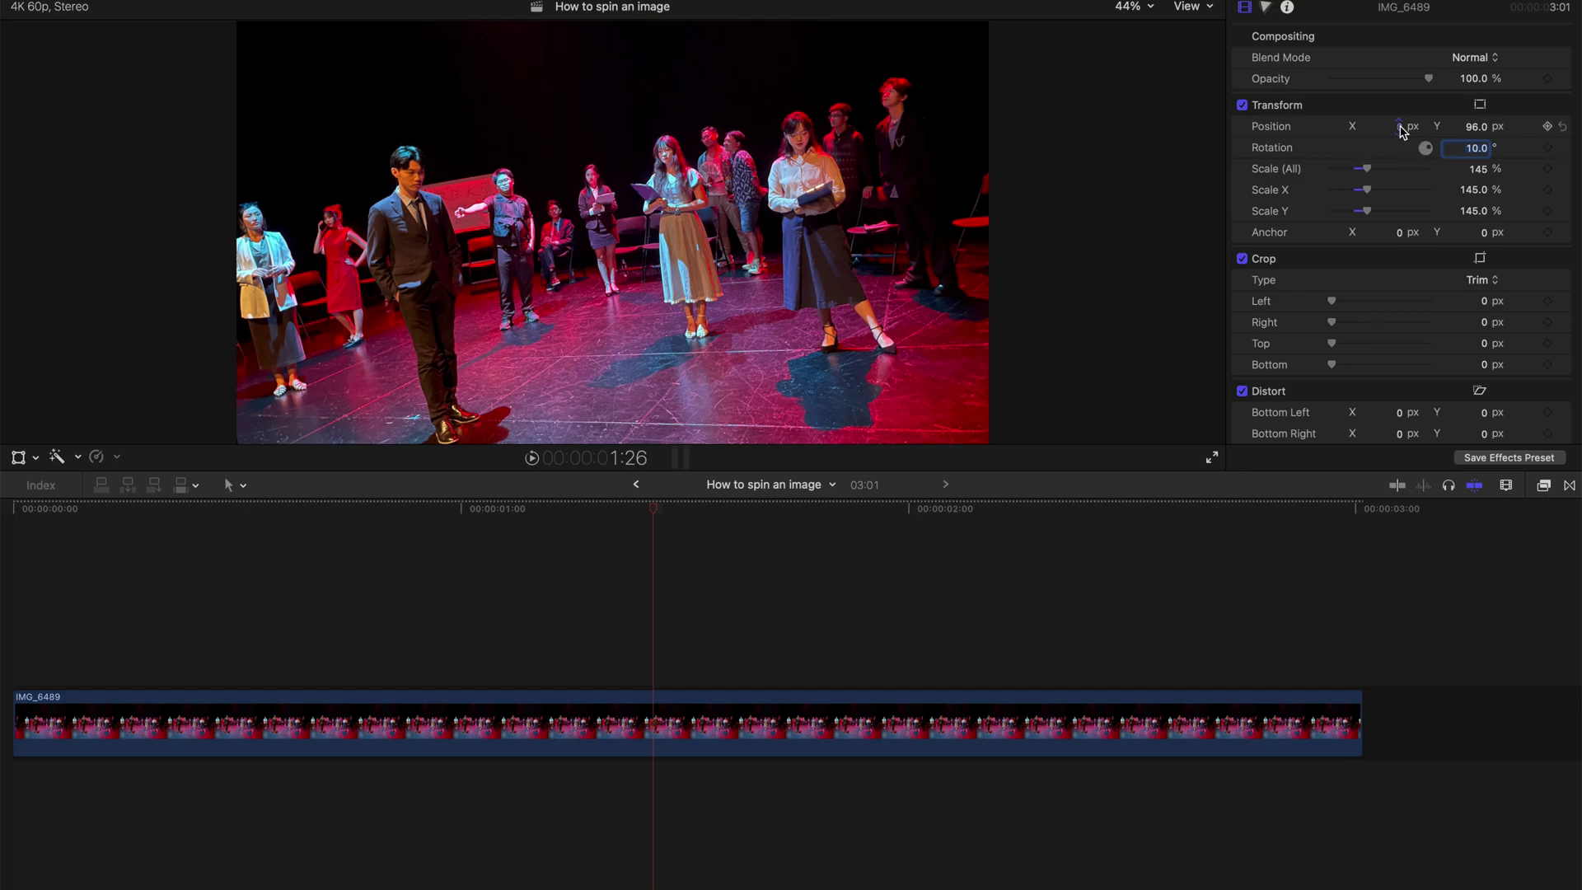
drag(1402, 132, 1391, 131)
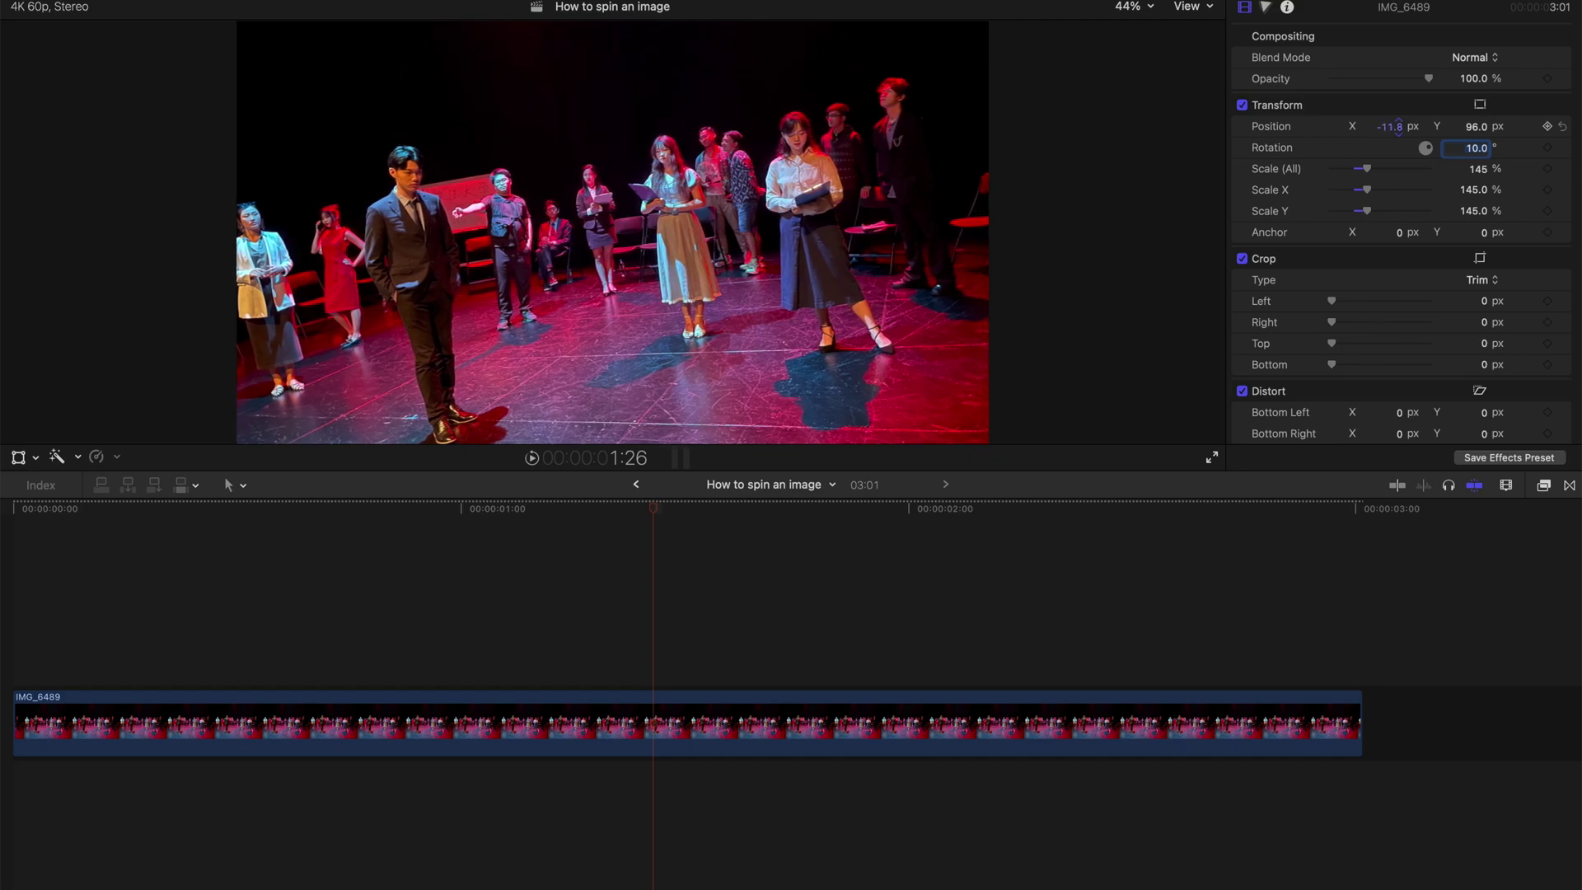
drag(1403, 132, 1404, 133)
drag(651, 511, 3, 521)
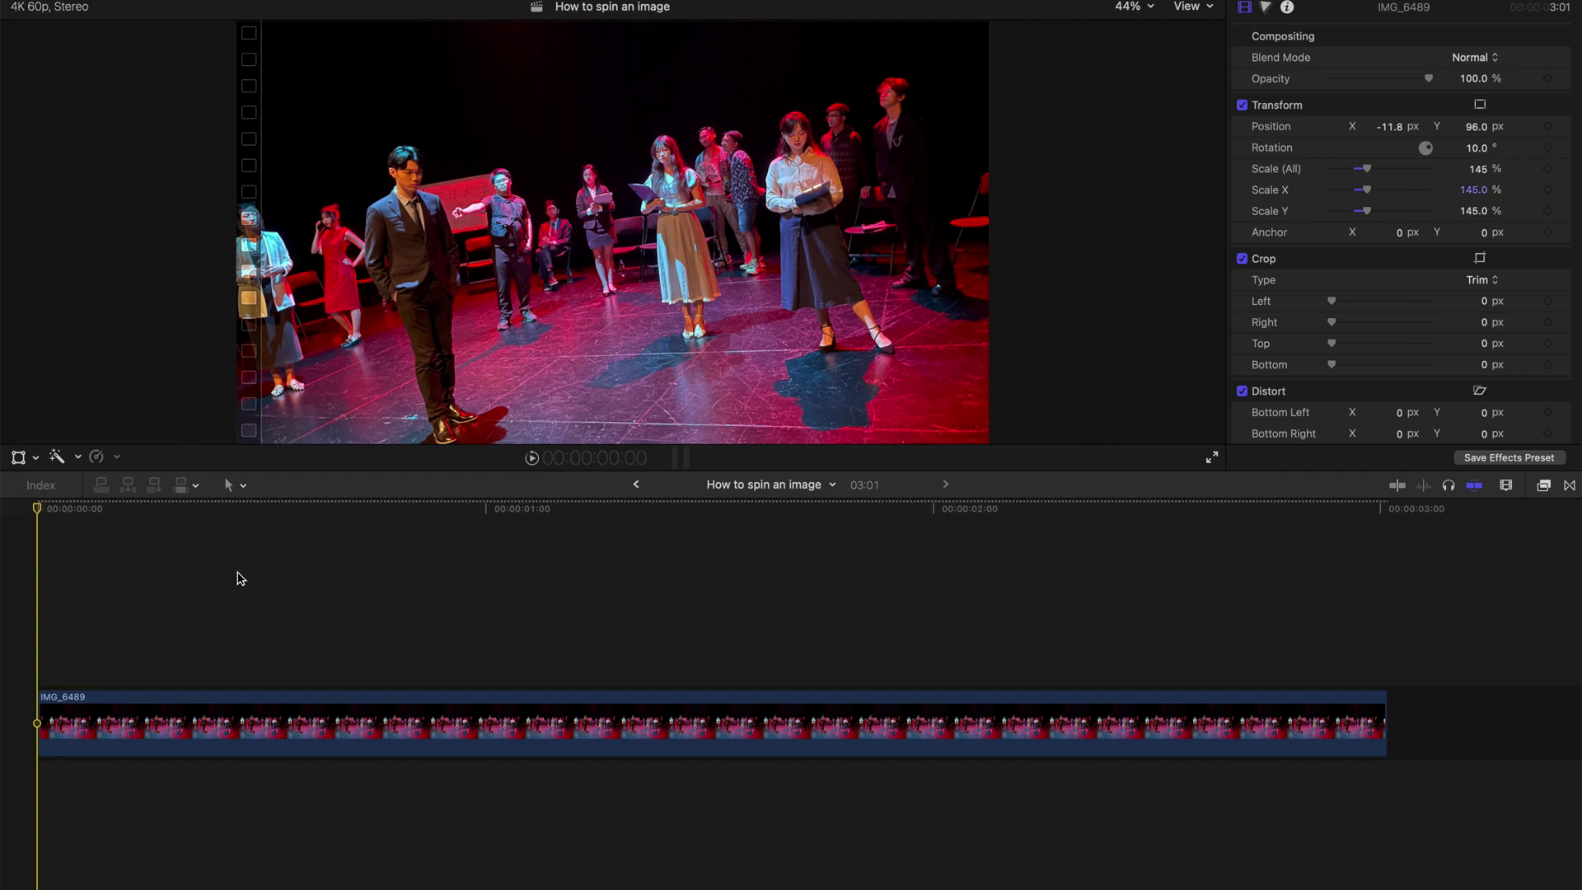
Reset Rotation to 0° and keyframe it at the clip start, then key 10° on the last frame.
click(229, 720)
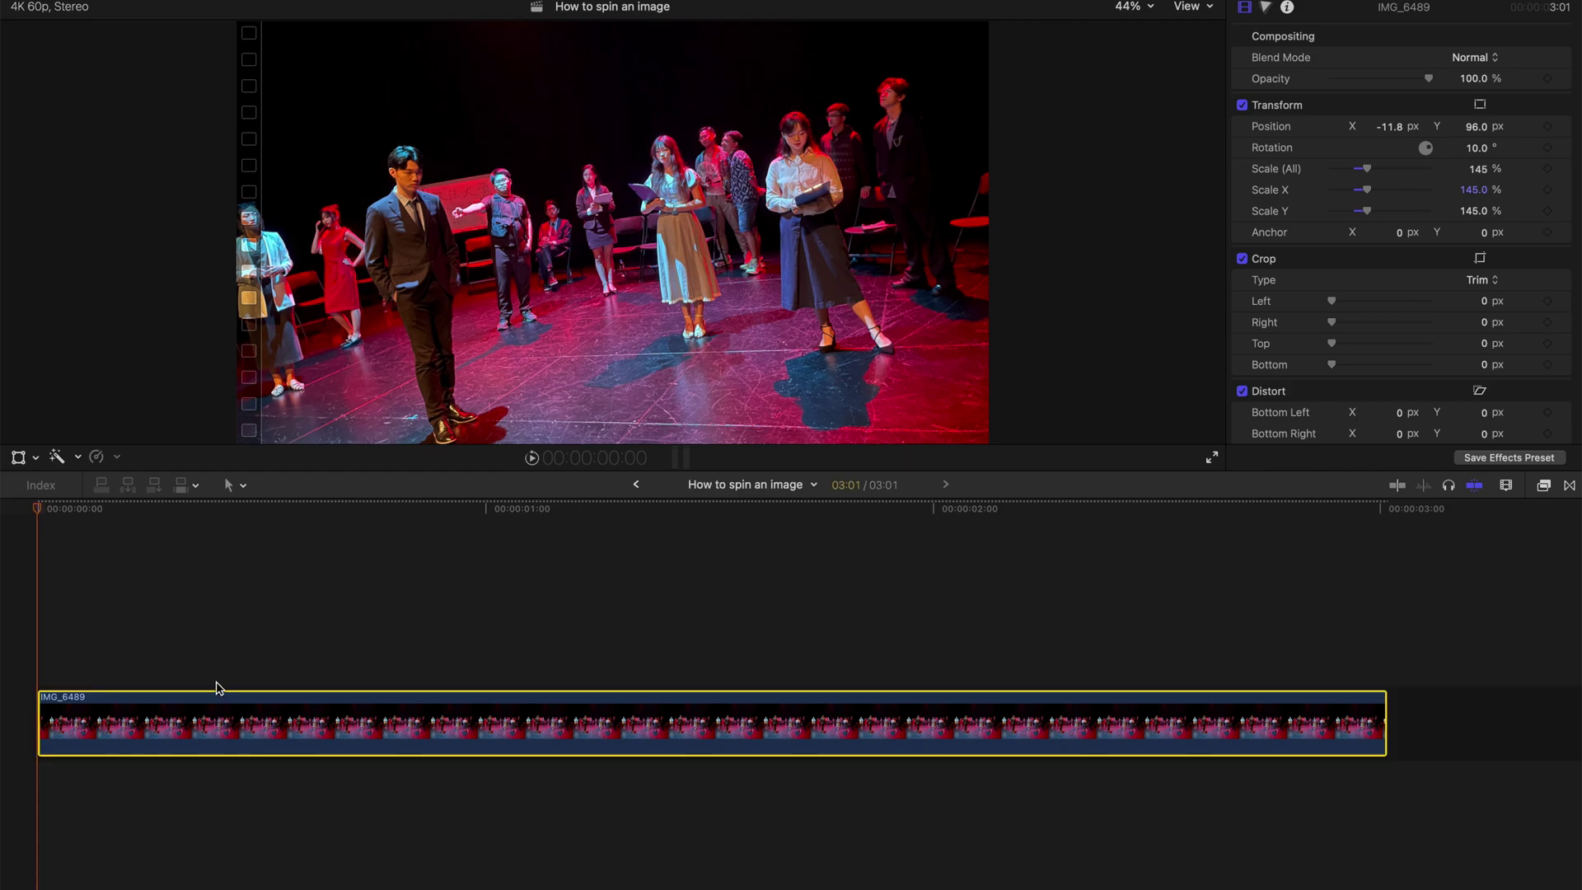
click(1561, 149)
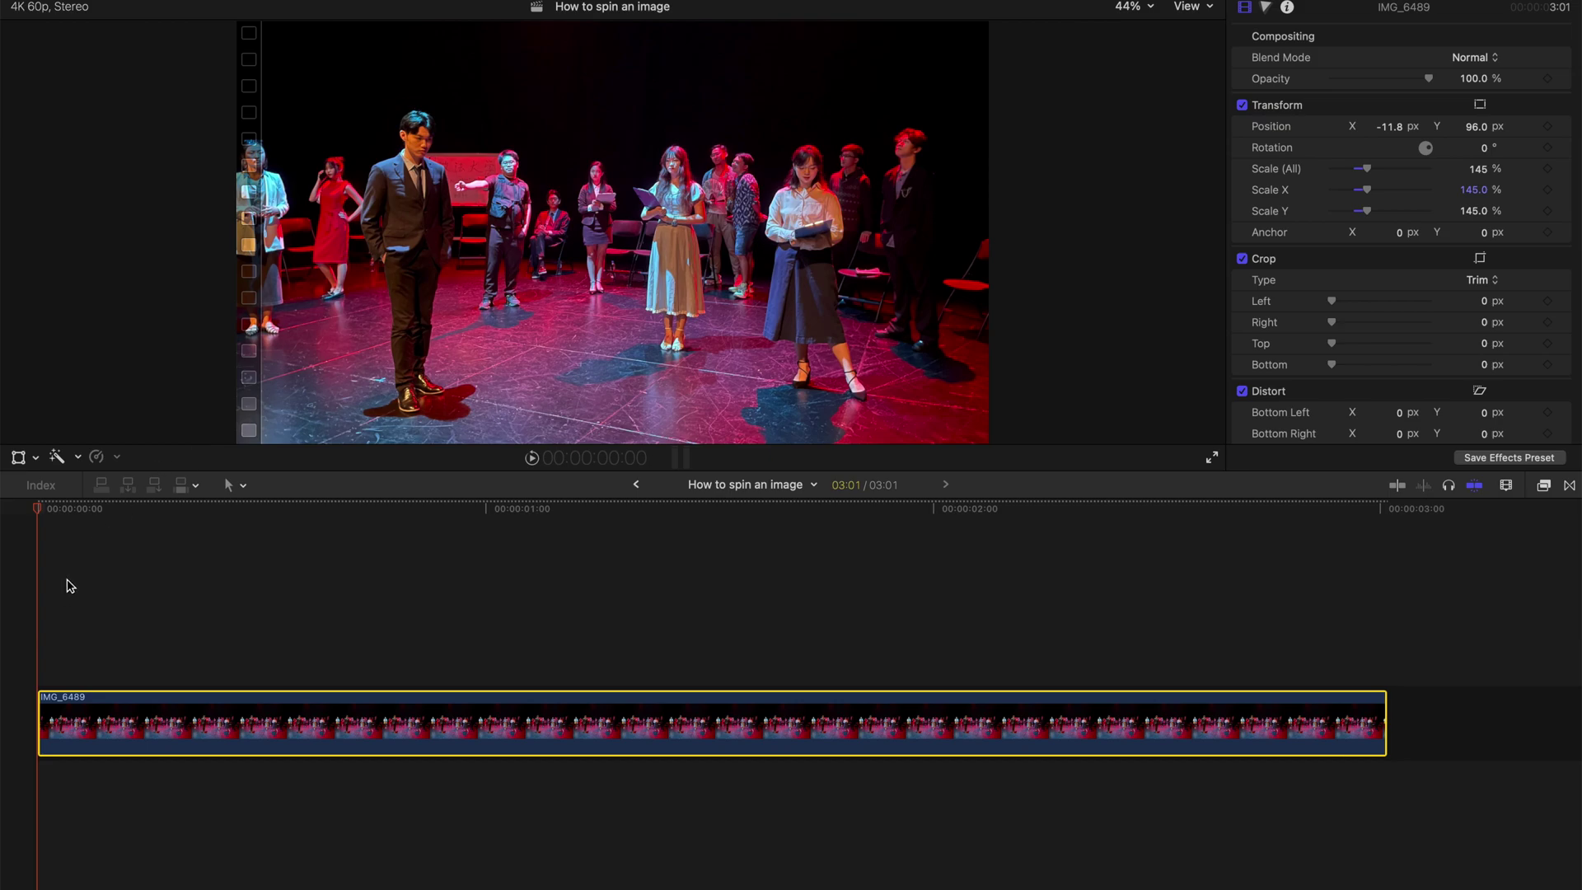
click(1547, 147)
click(1341, 509)
drag(1343, 512, 1382, 511)
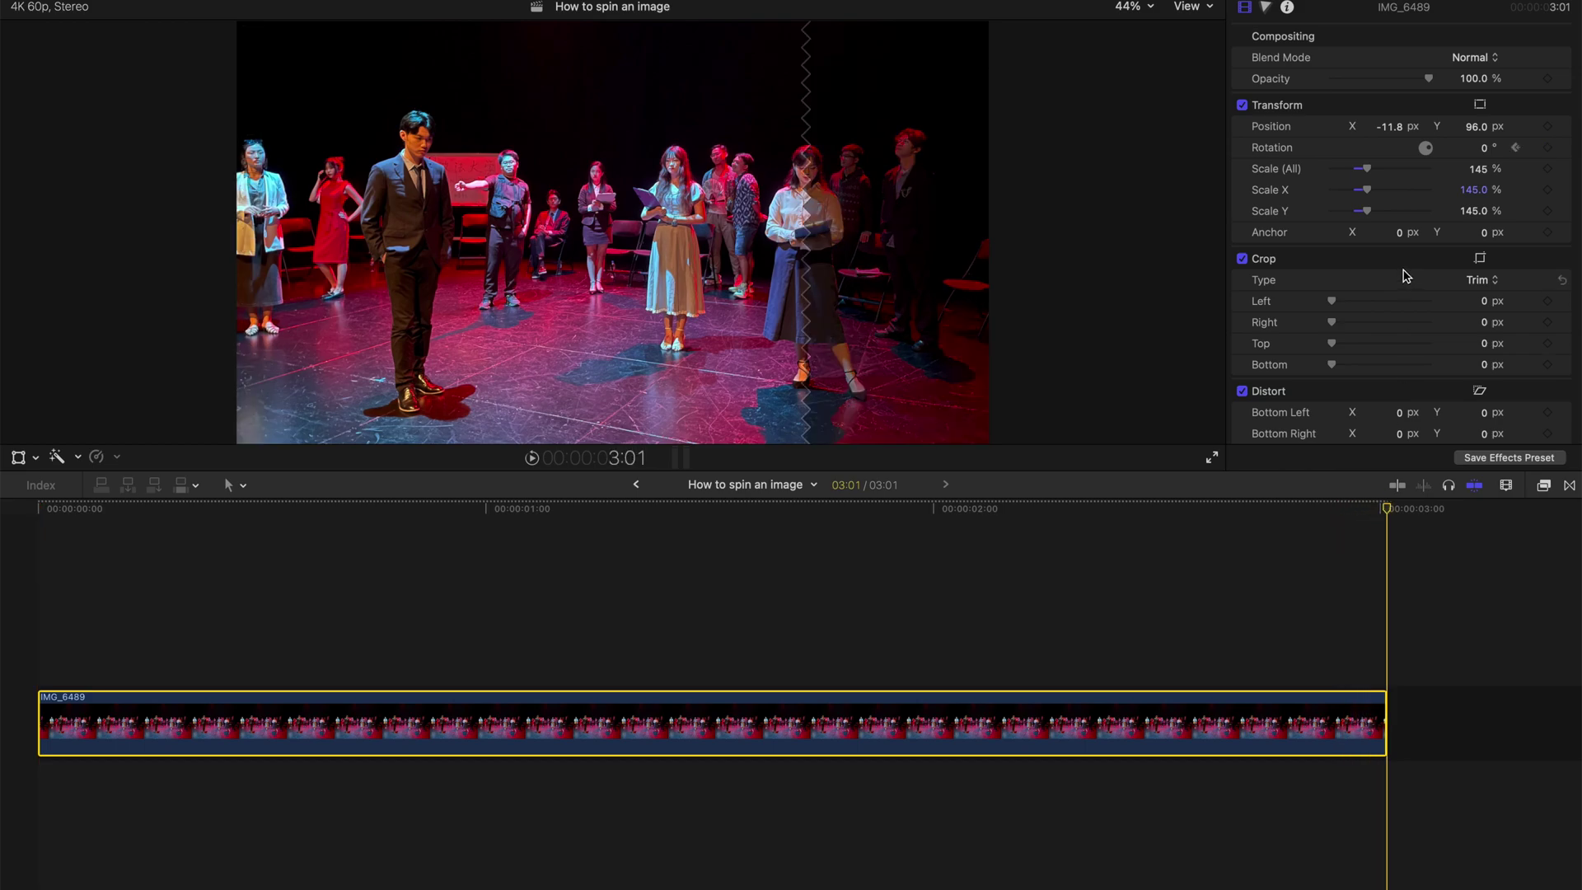
click(1484, 151)
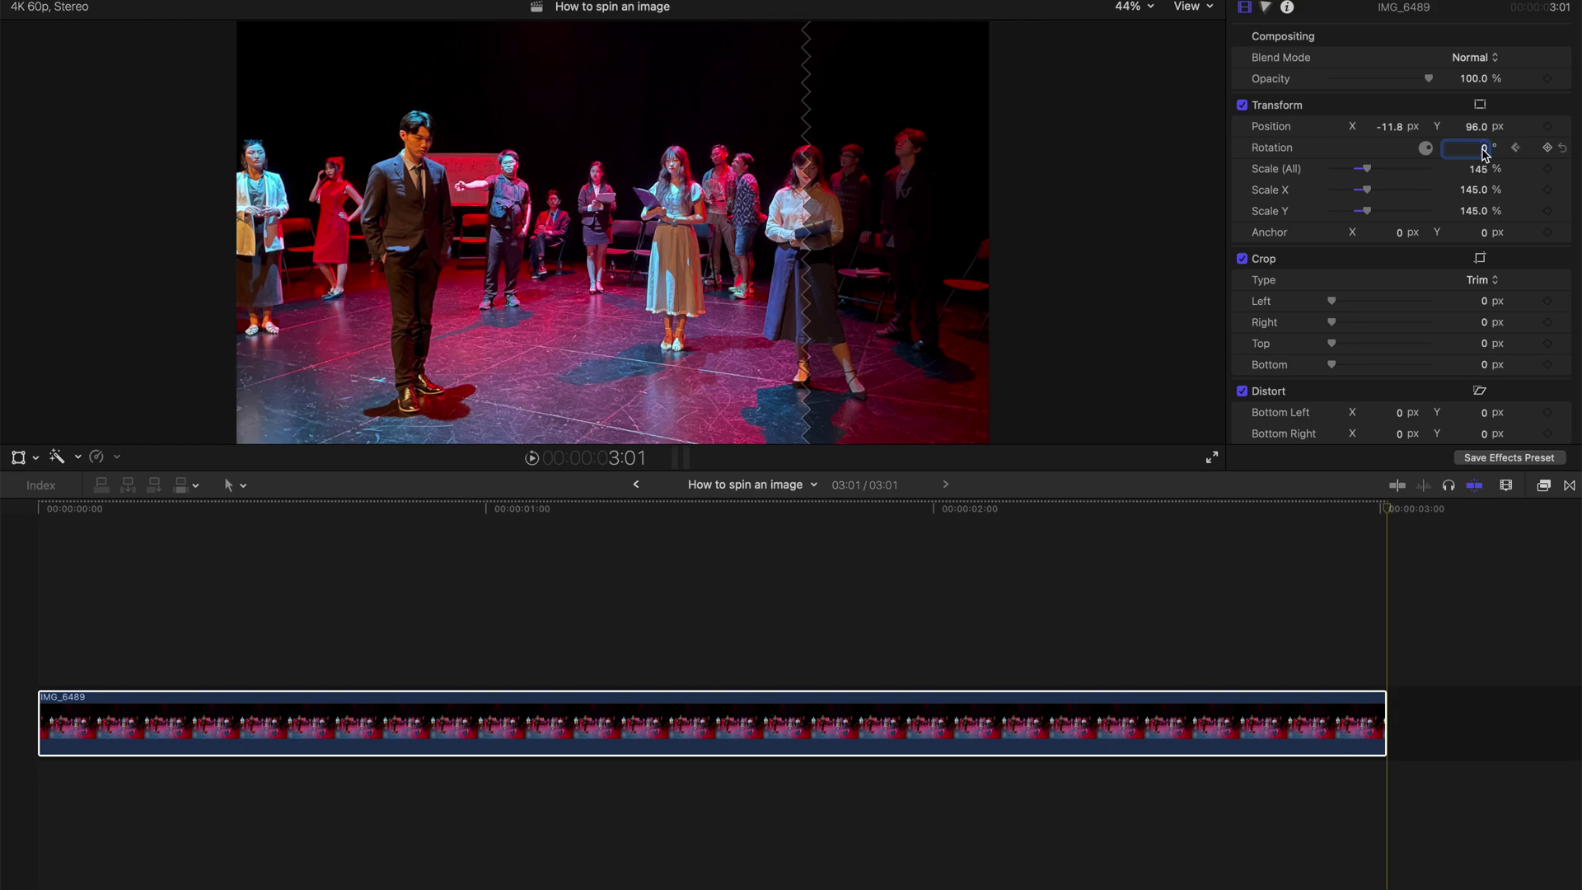
key(Return)
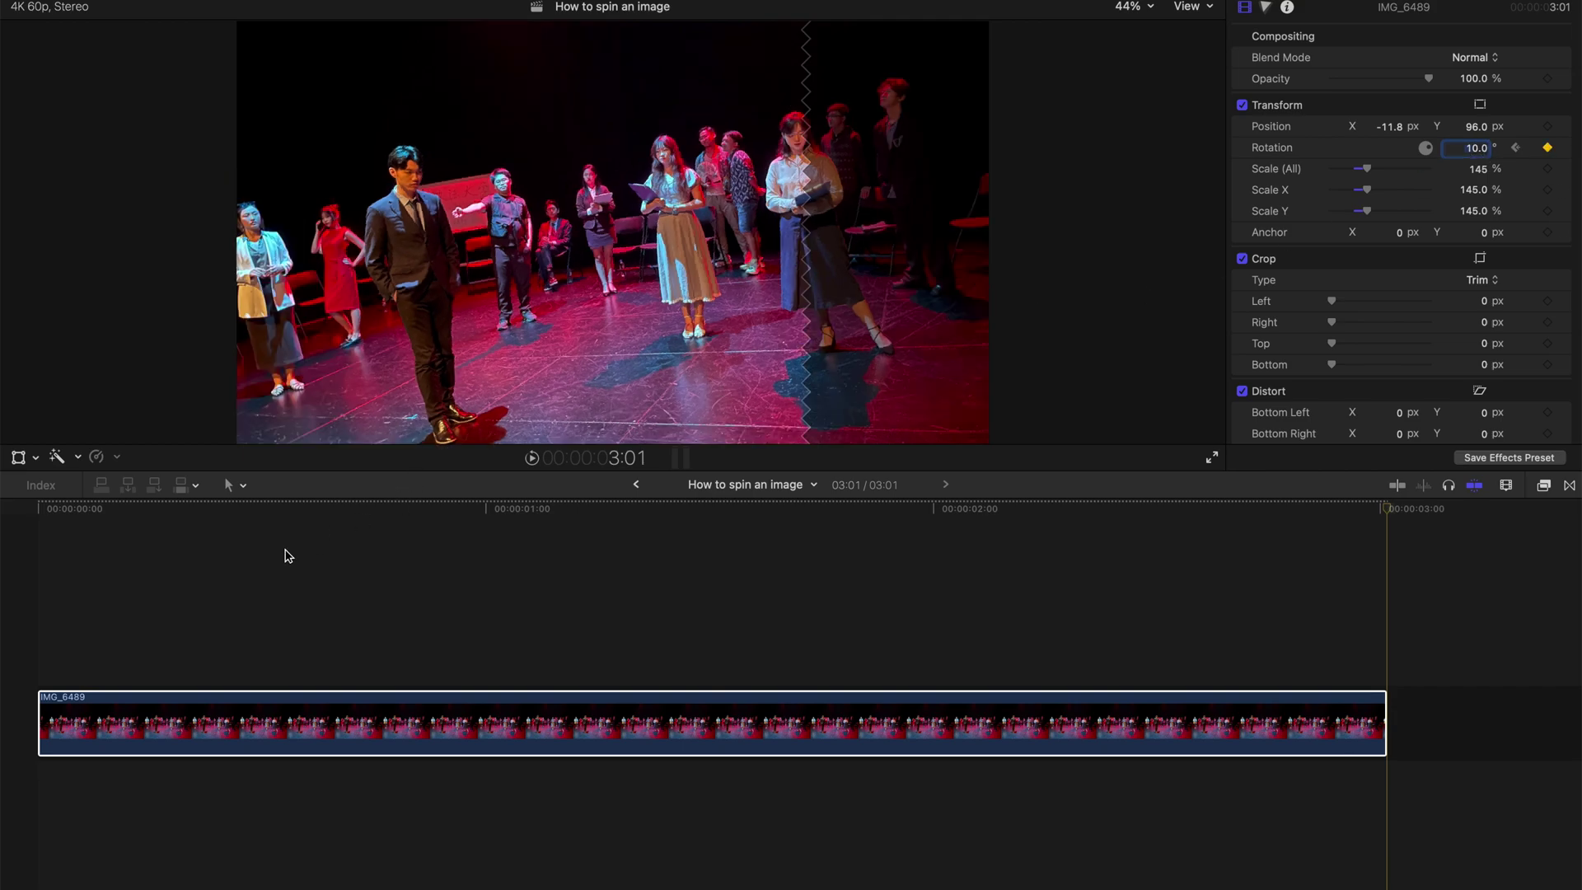
Preview the rotation animation from the start of the timeline.
click(42, 531)
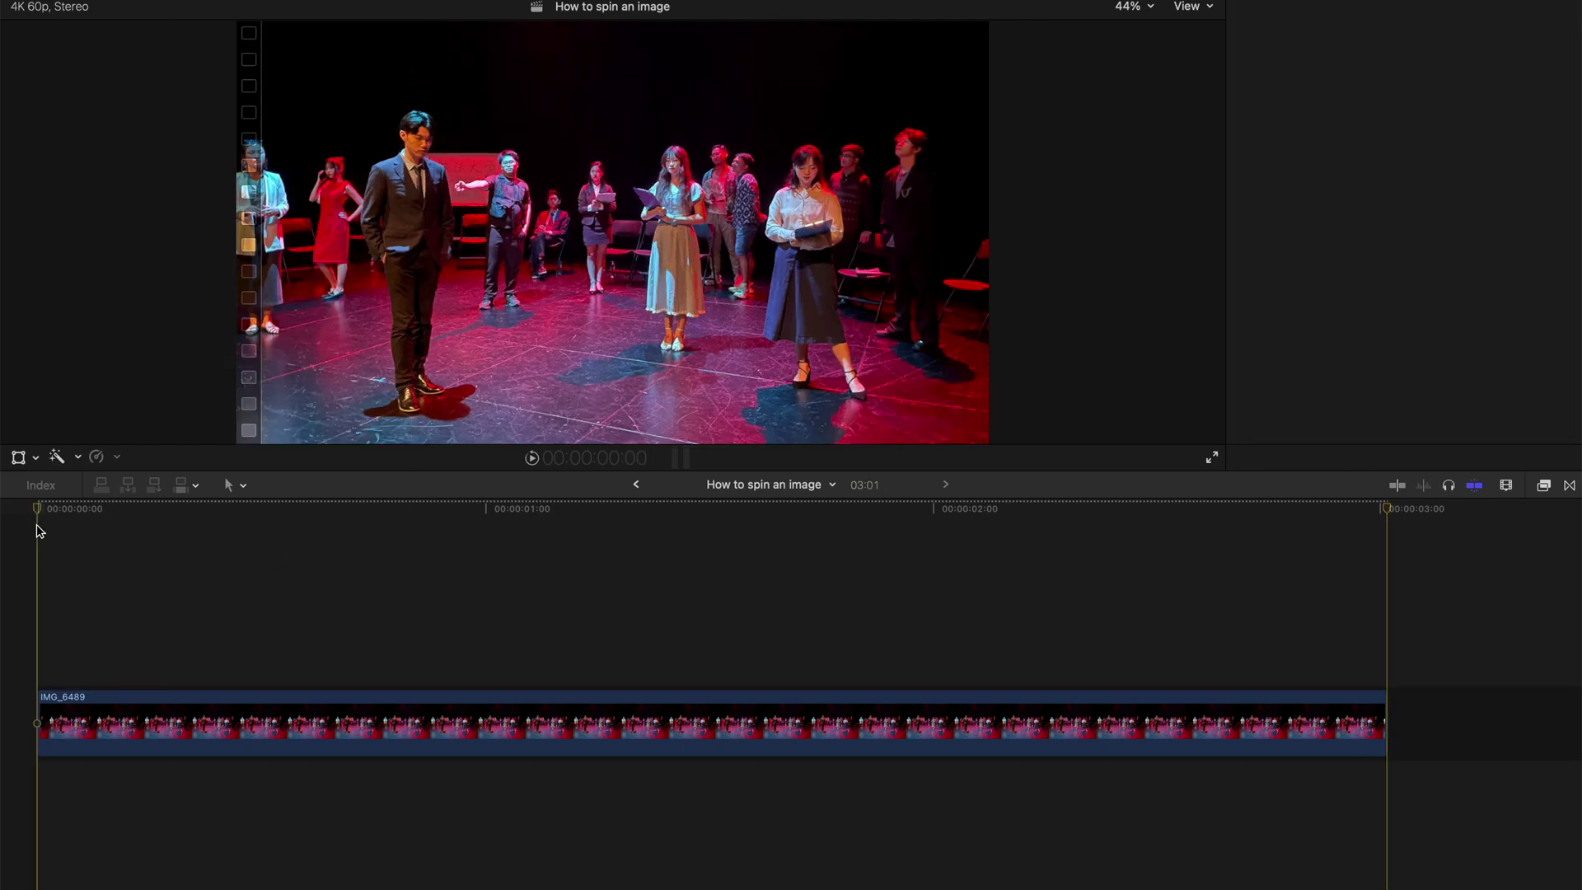
key(space)
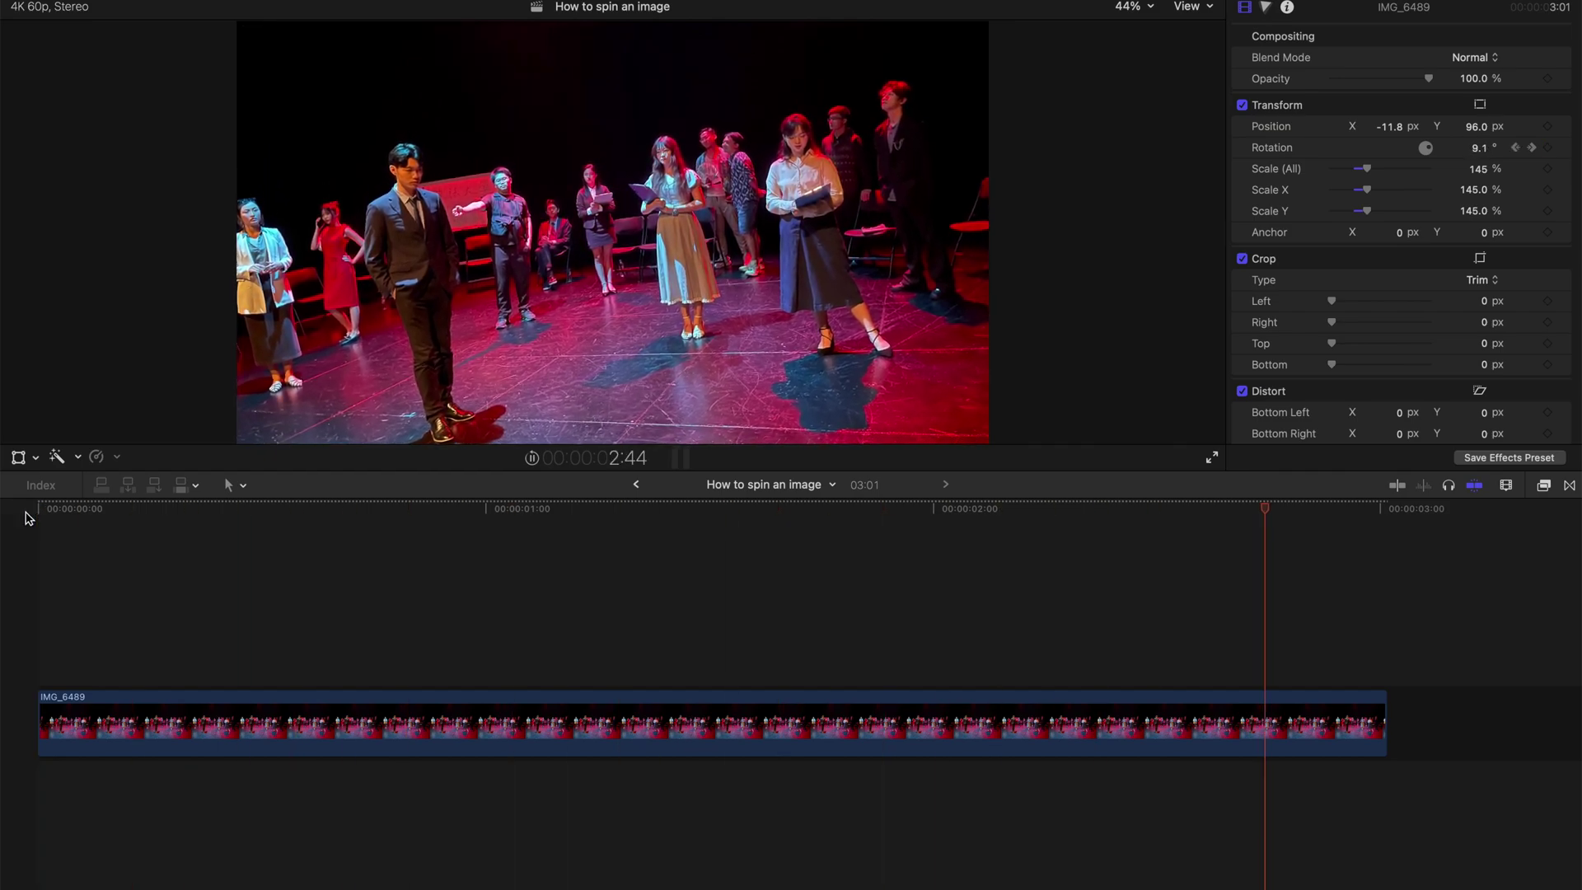
key(space)
key(Home)
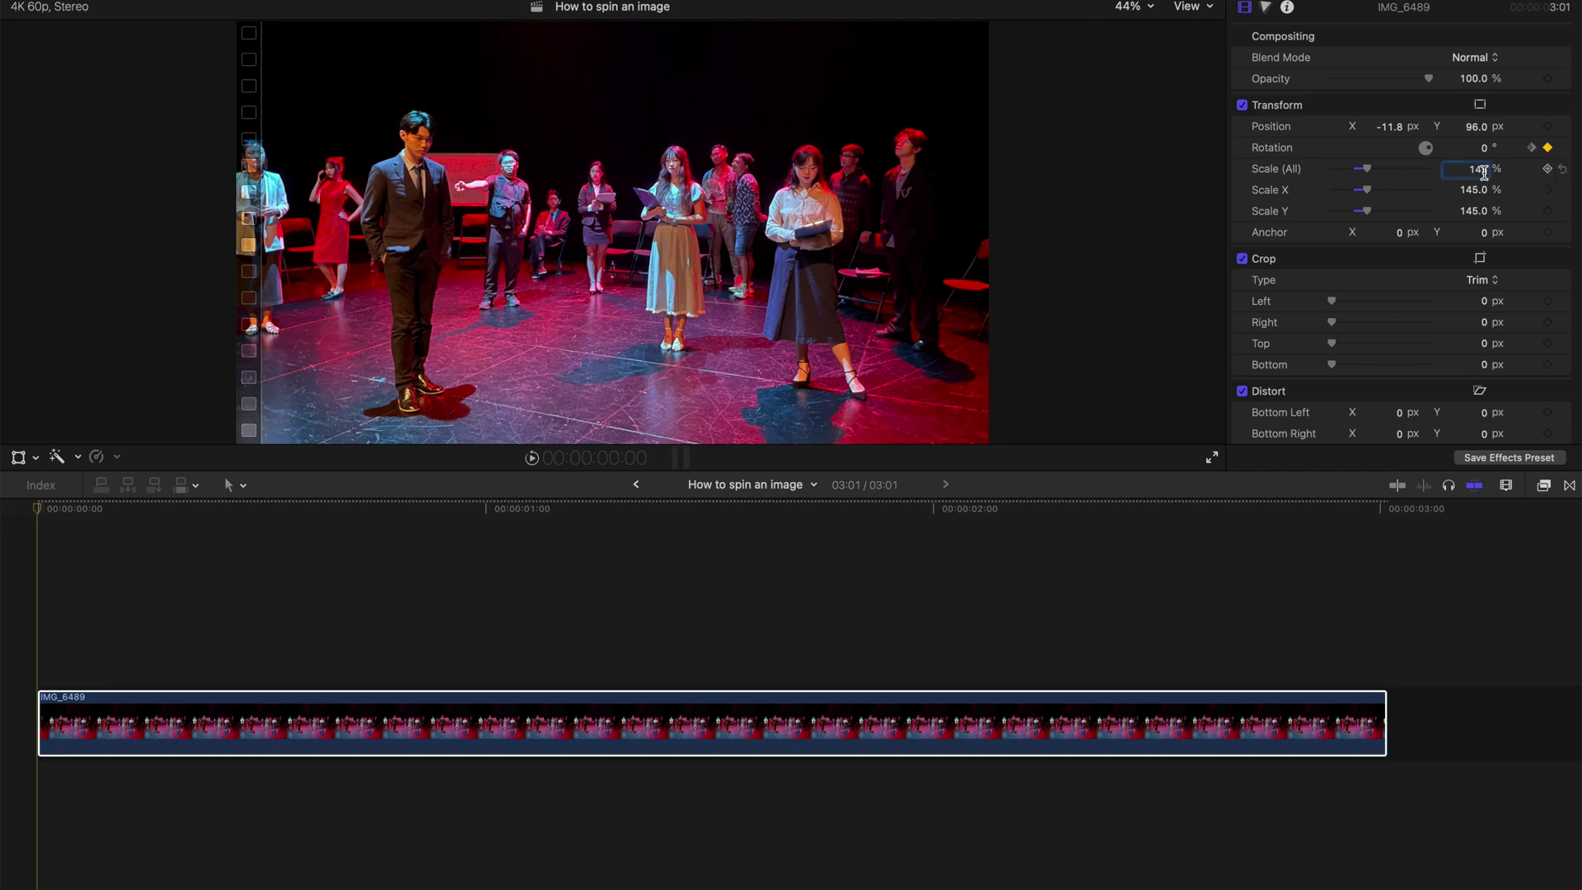
Keyframe Scale (All) at 133% on the clip's start and 145% at its end.
click(1480, 170)
text(133)
key(Return)
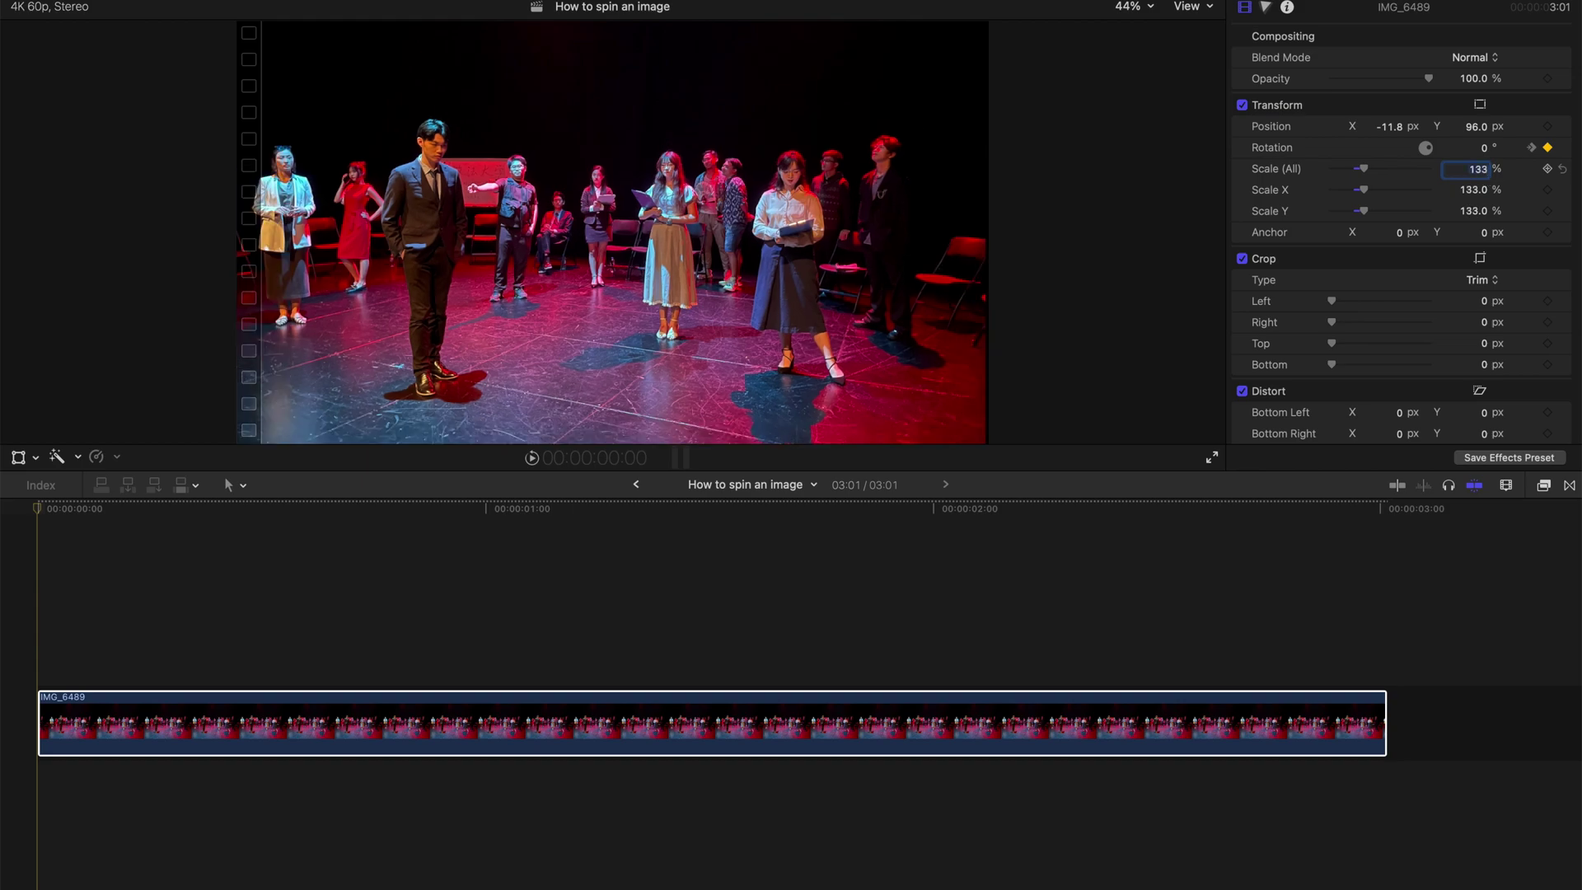
click(1547, 170)
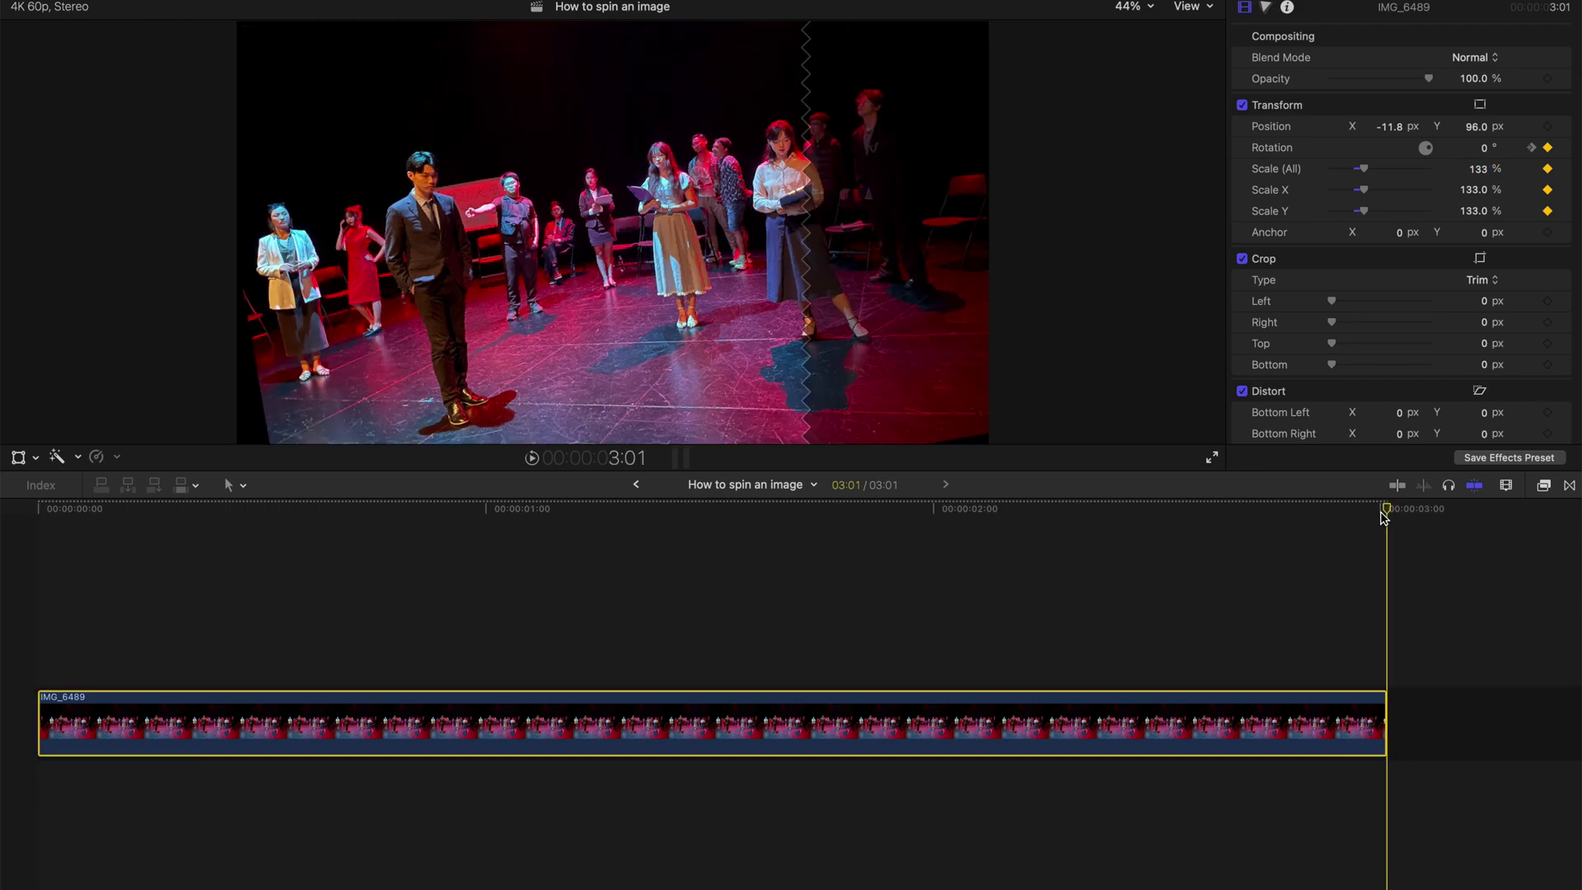
click(1383, 511)
click(1476, 169)
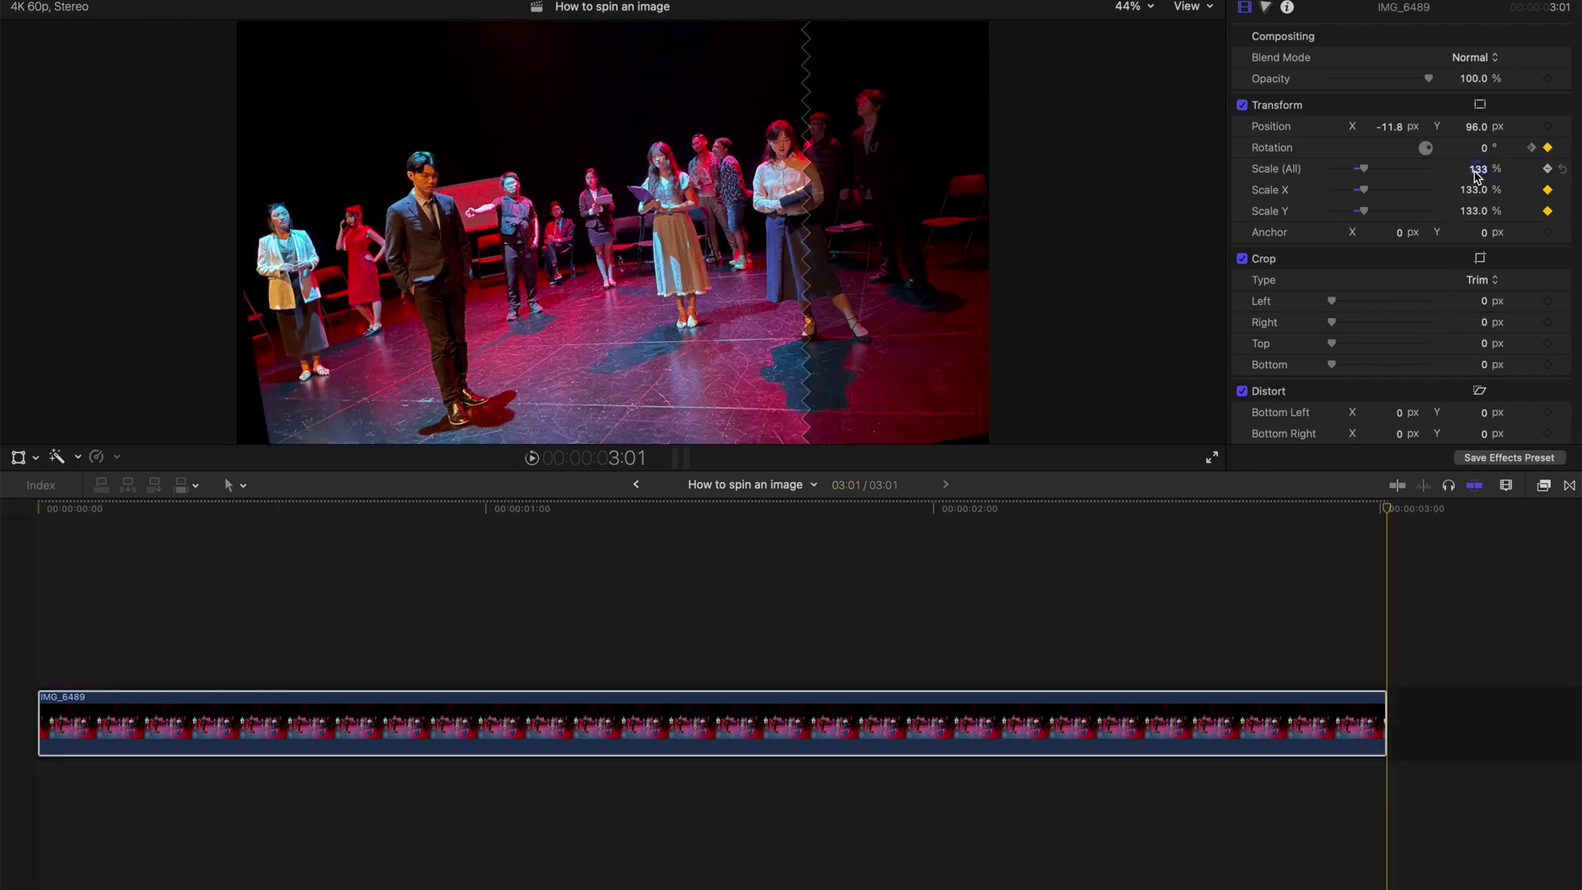
text(145)
key(Return)
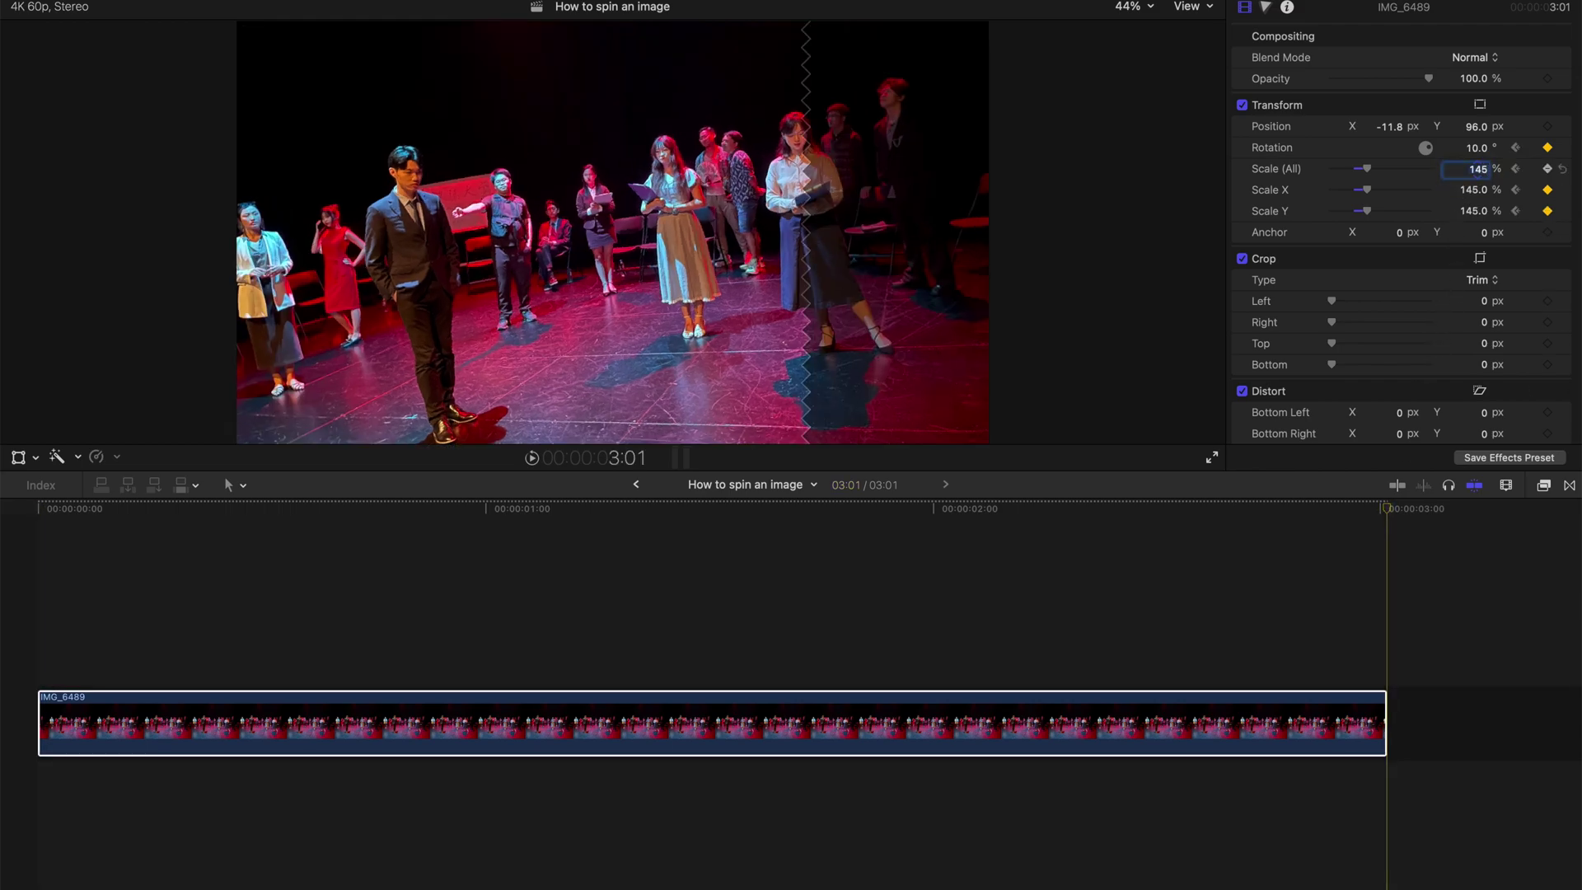
Play back the combined rotation and scale animation from the start.
click(39, 520)
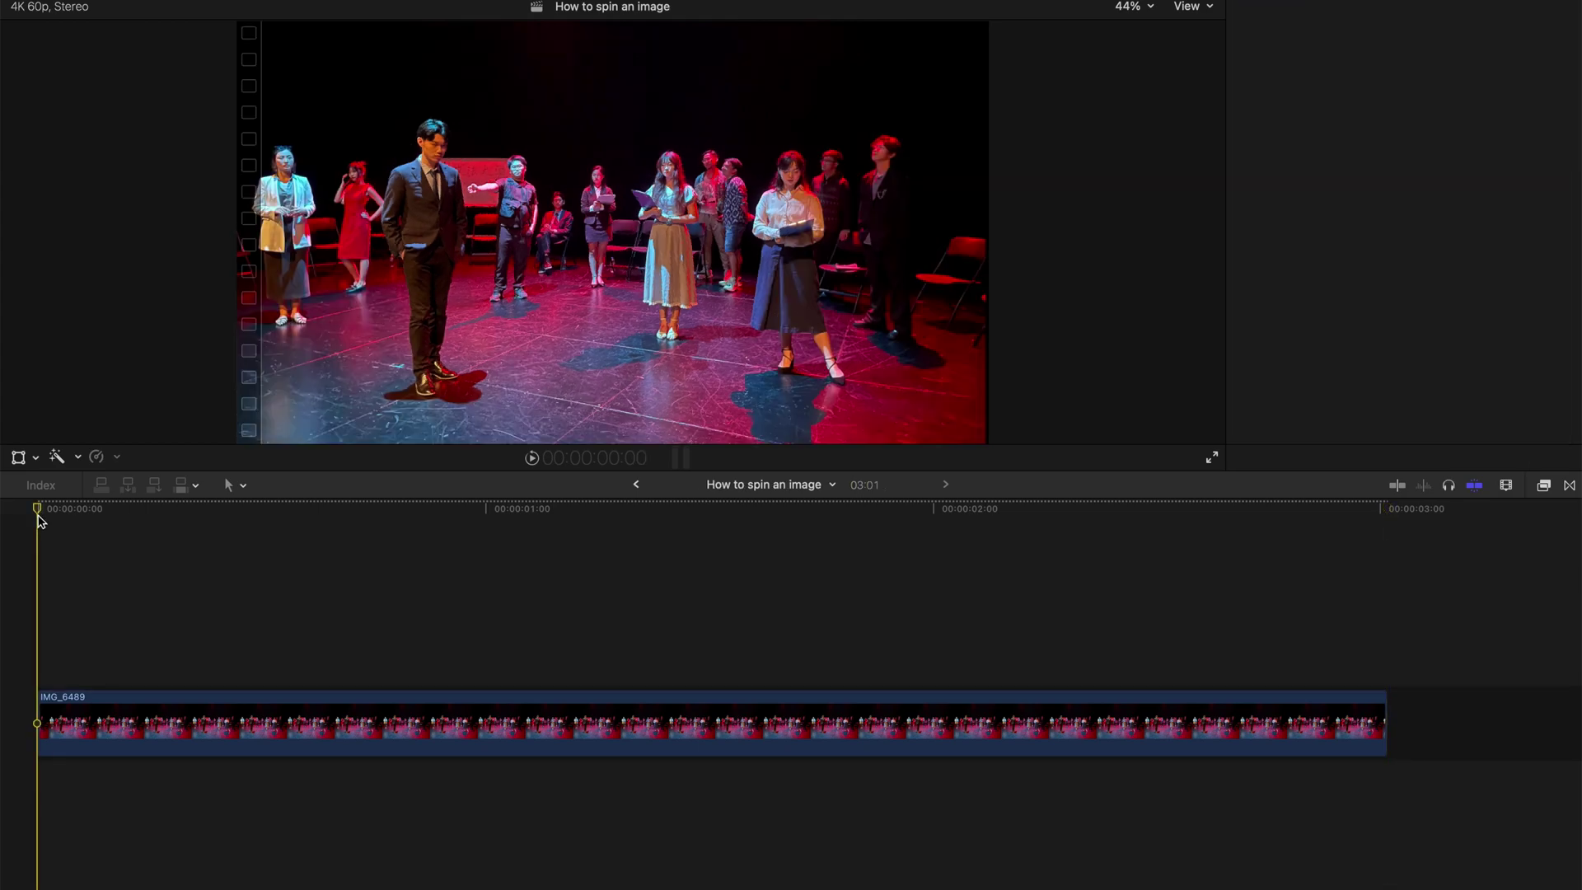
key(space)
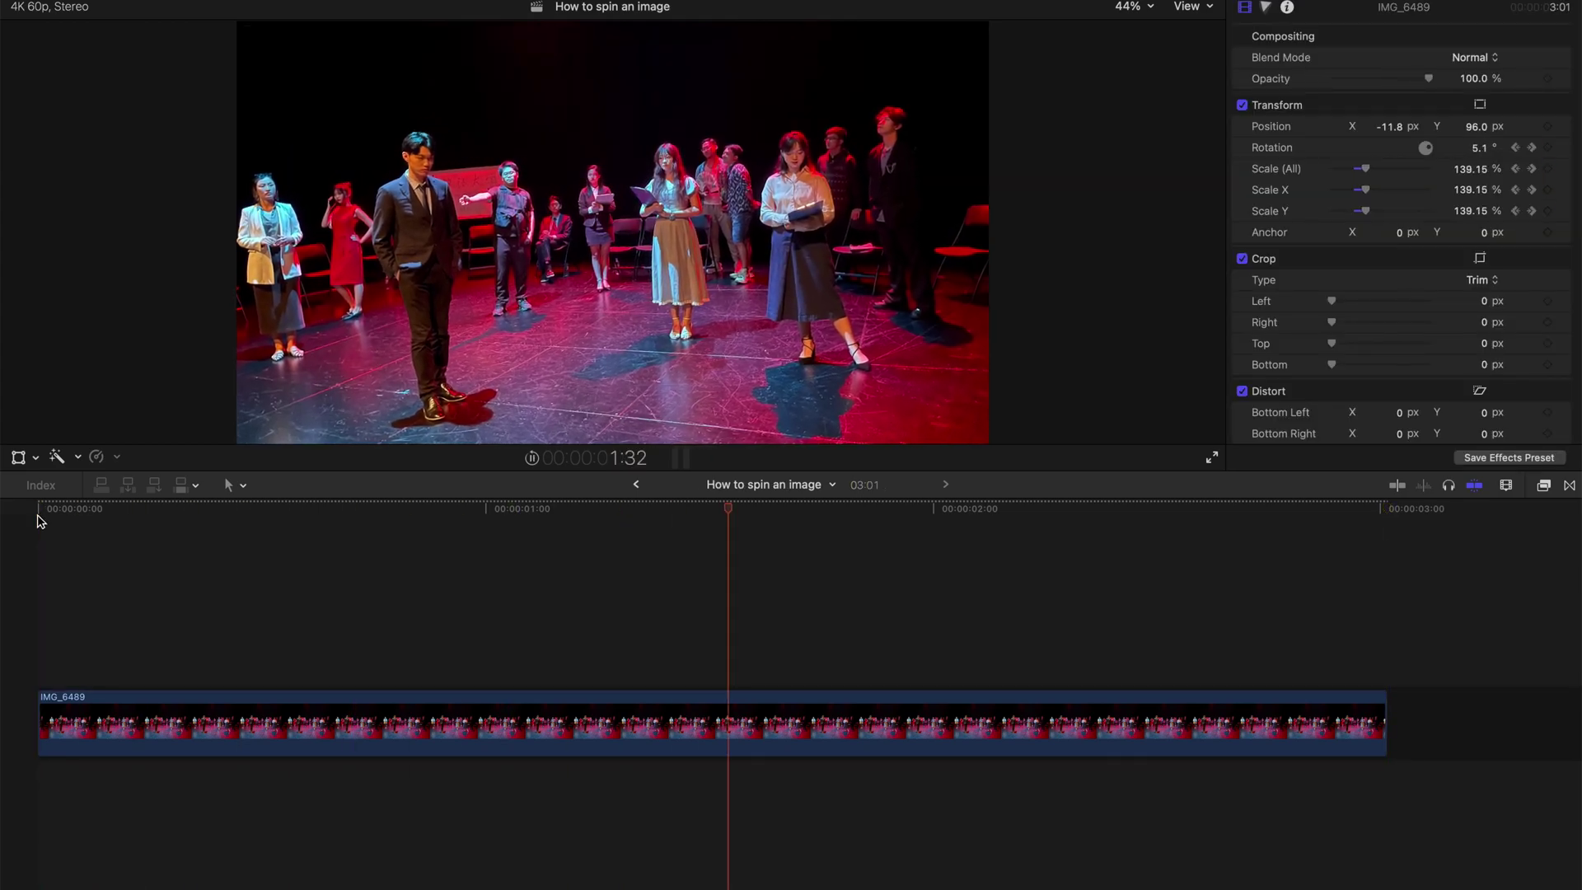
click(39, 520)
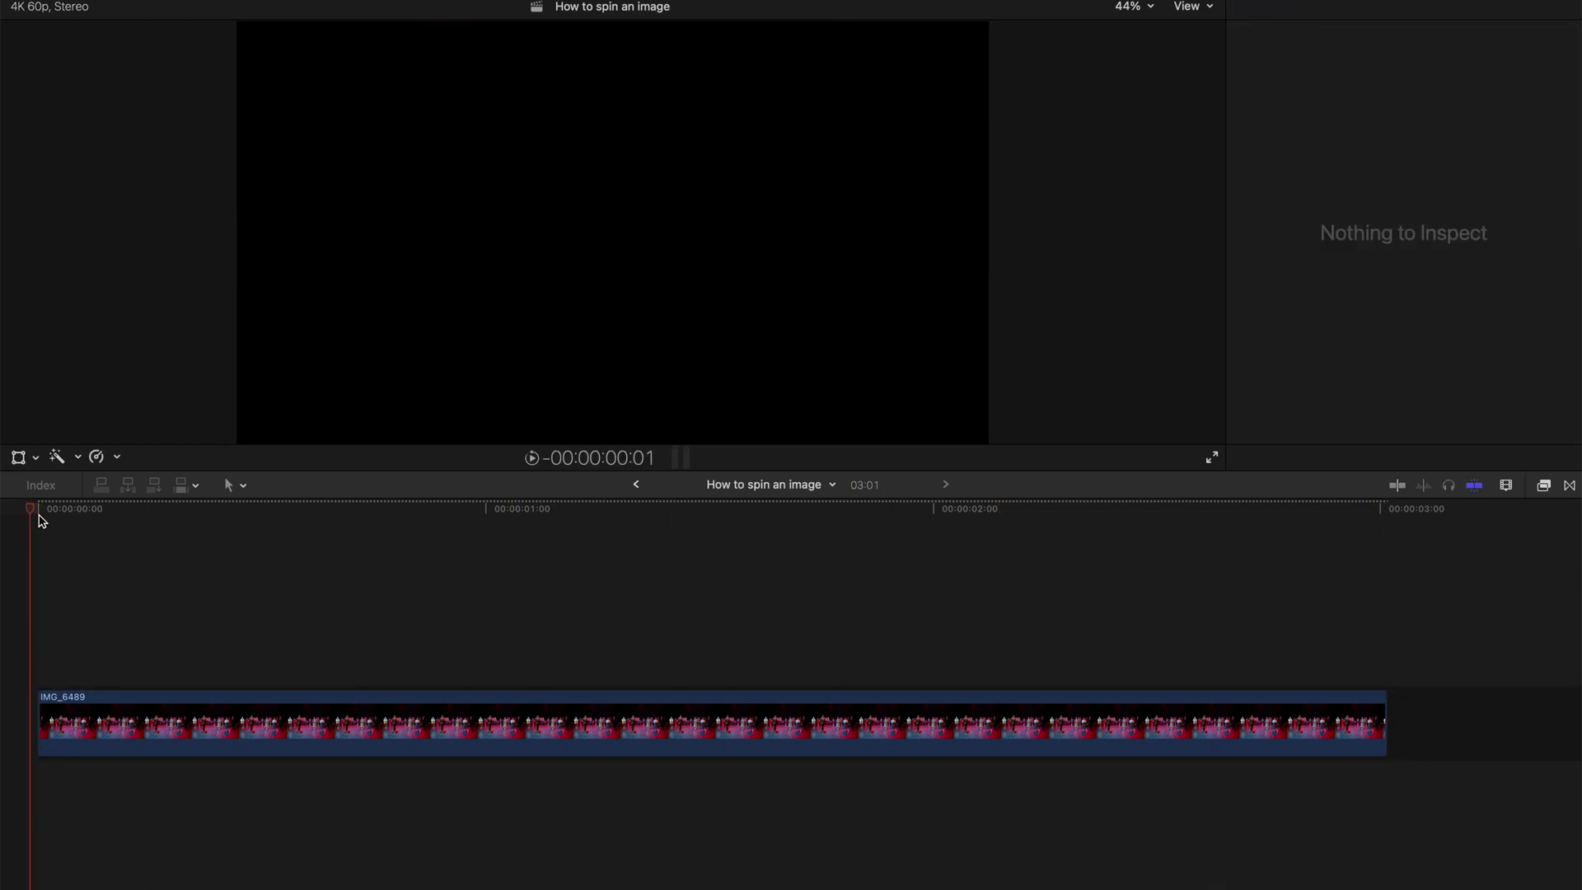
key(space)
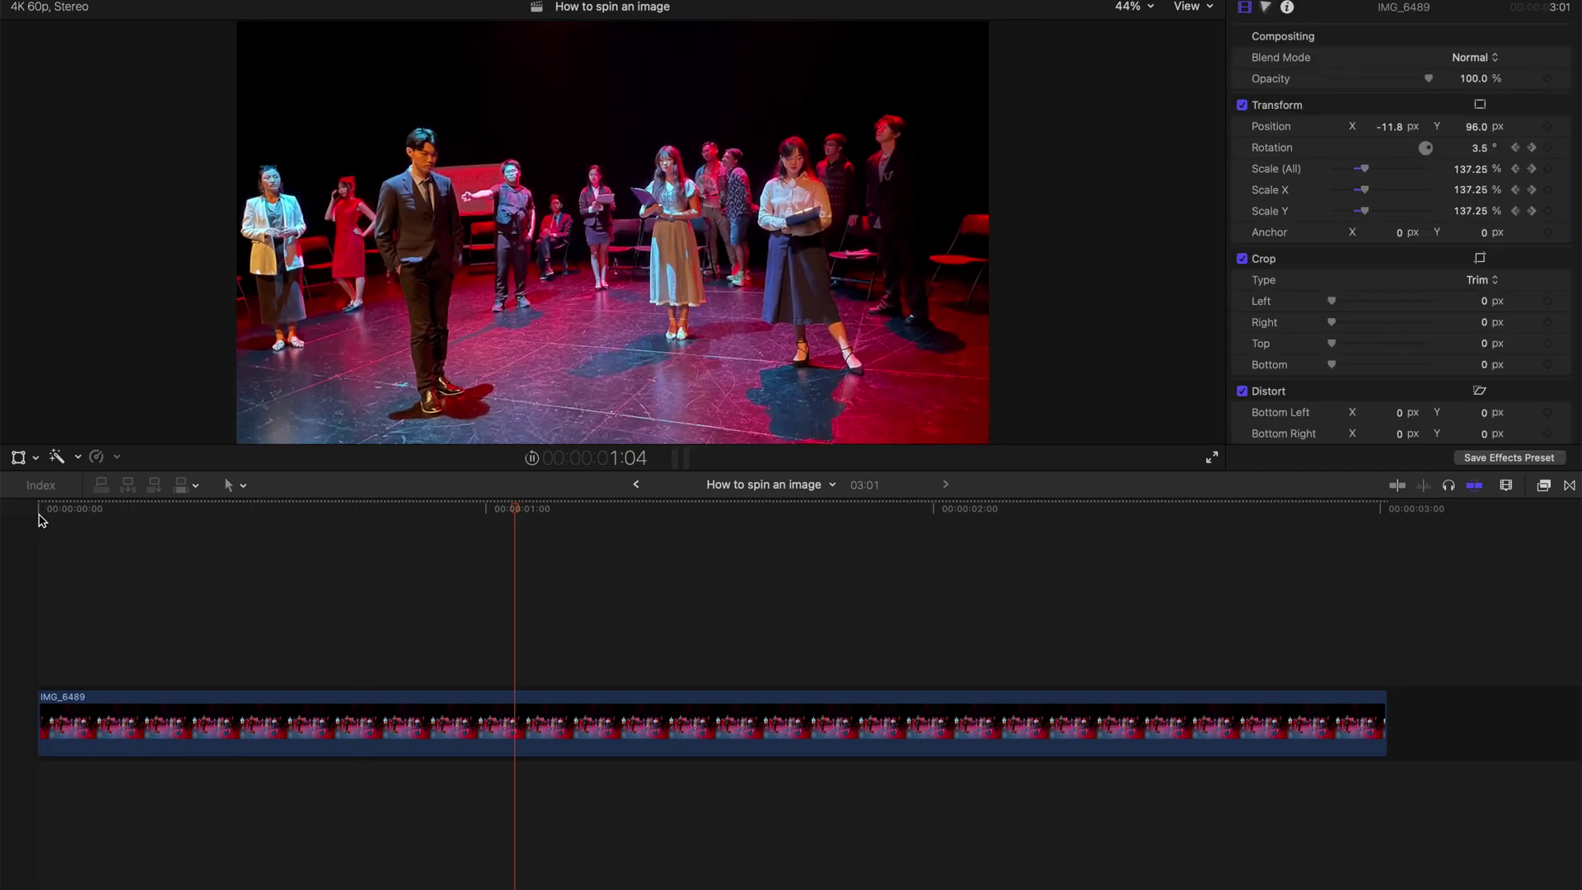
key(space)
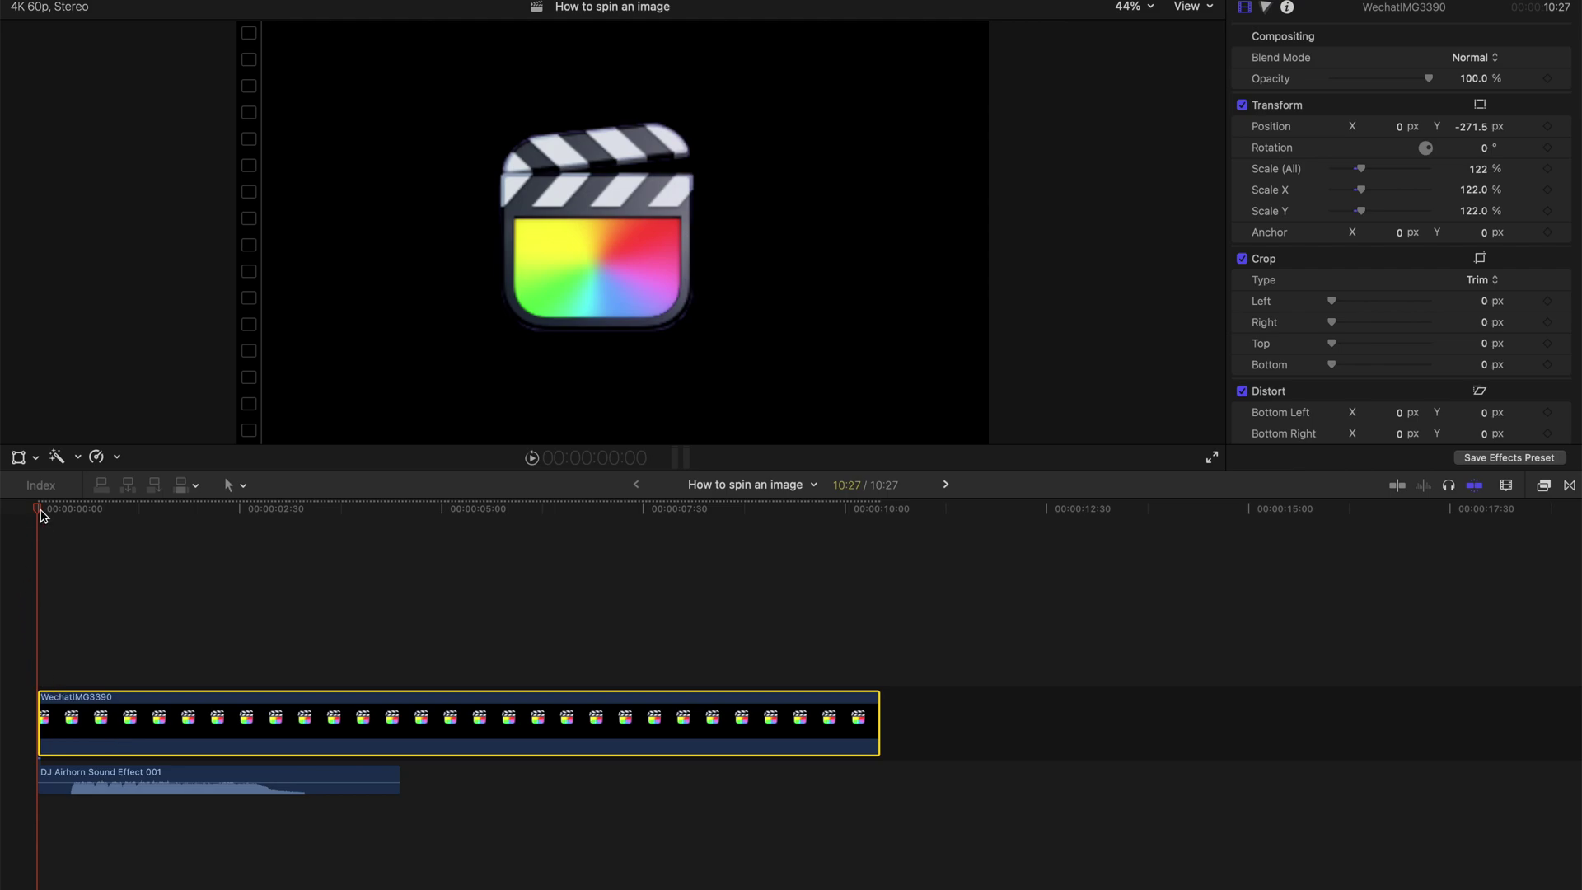
drag(41, 514, 73, 517)
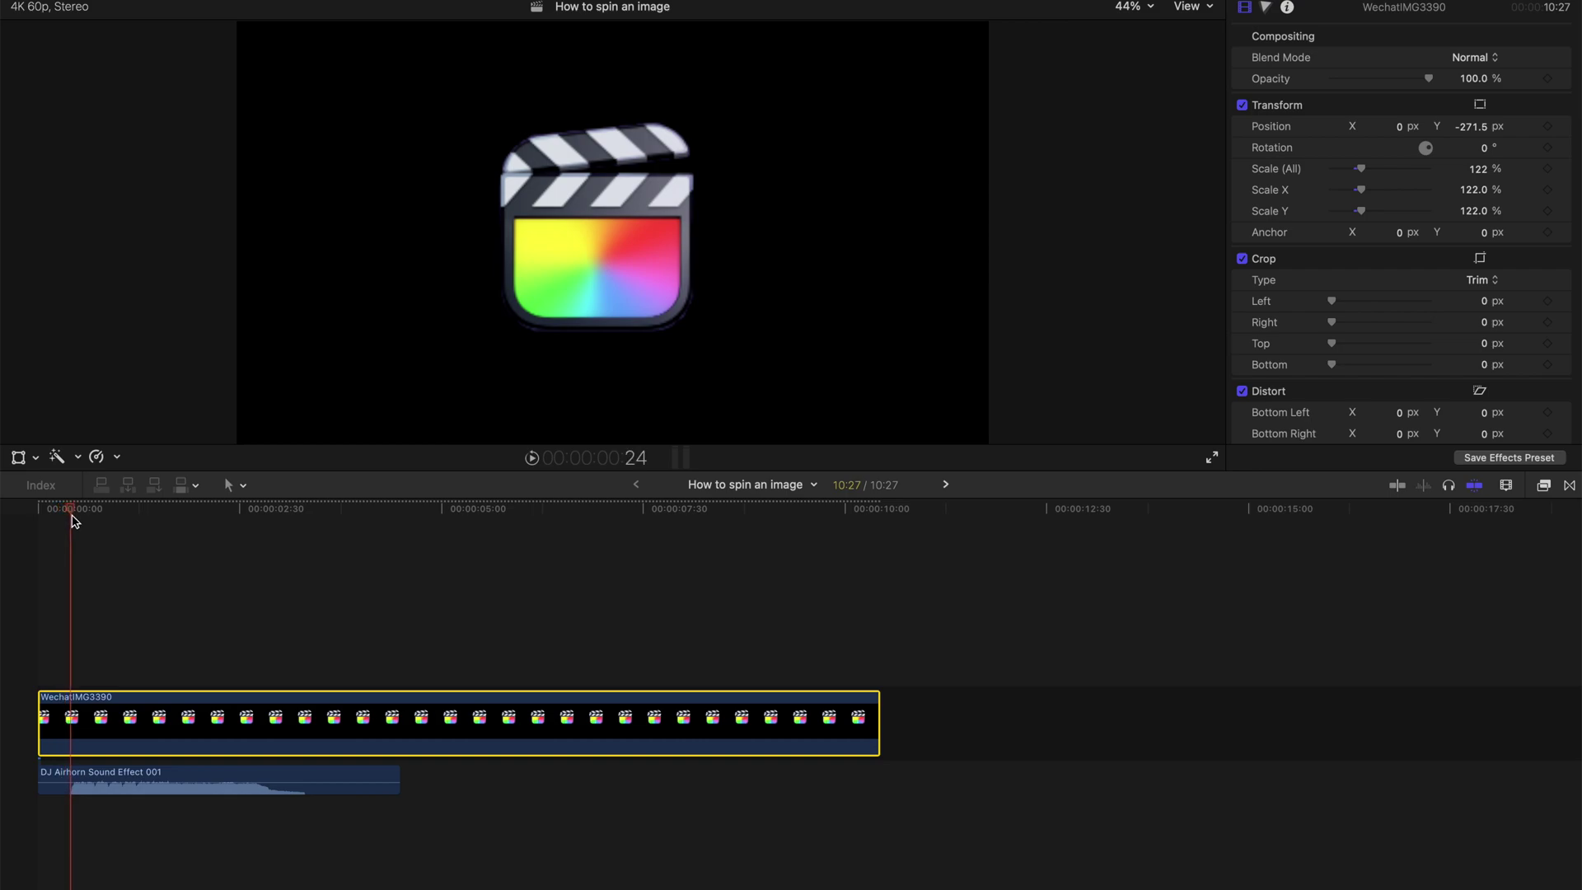
key(space)
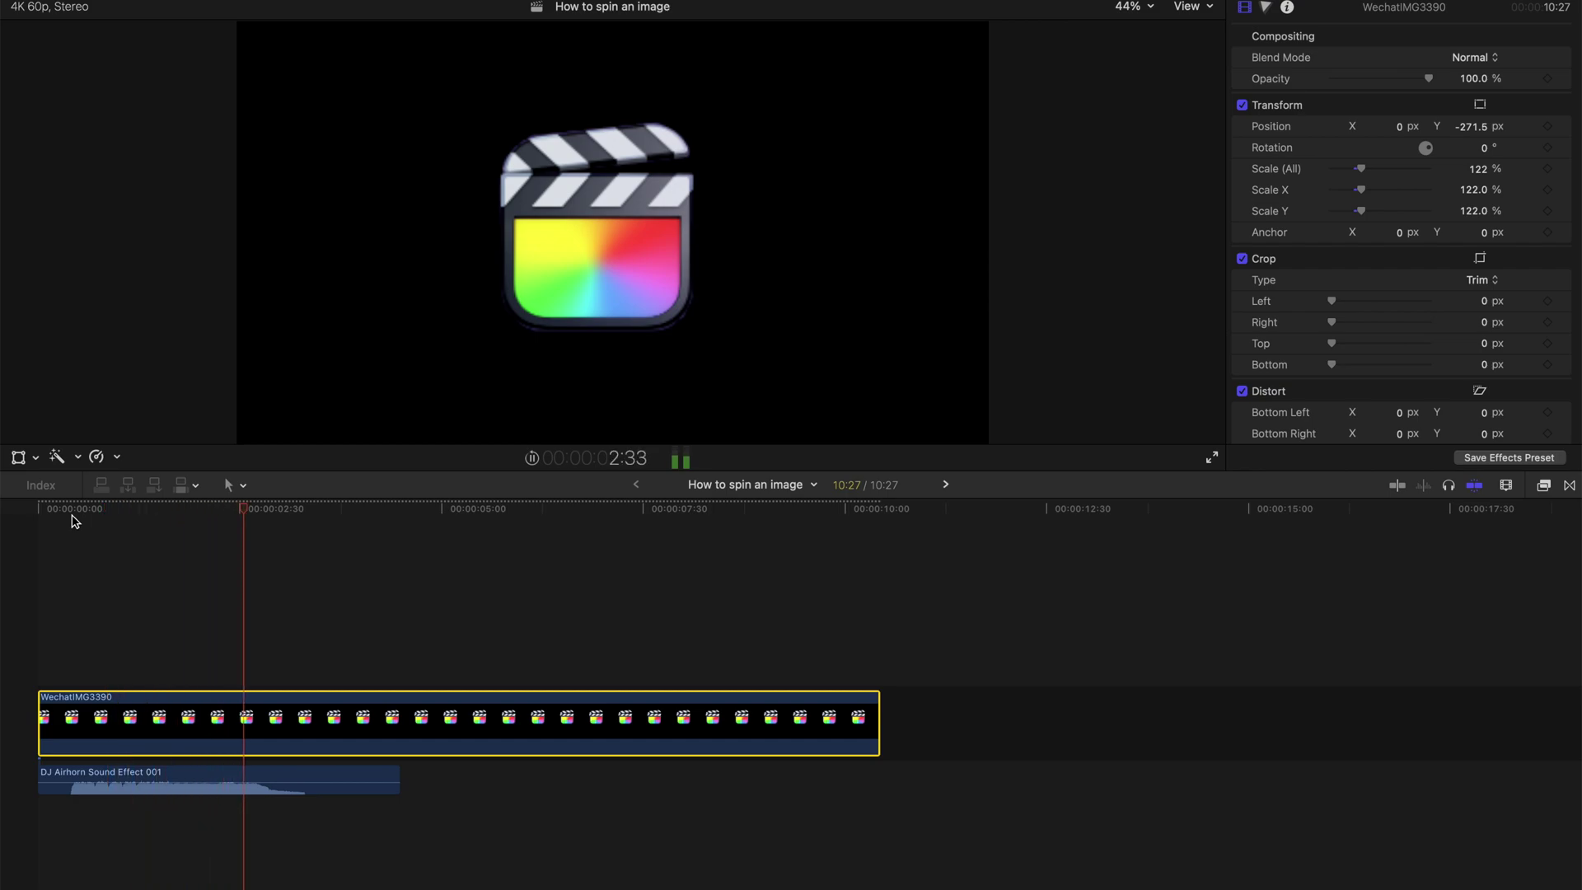
key(space)
key(super+minus)
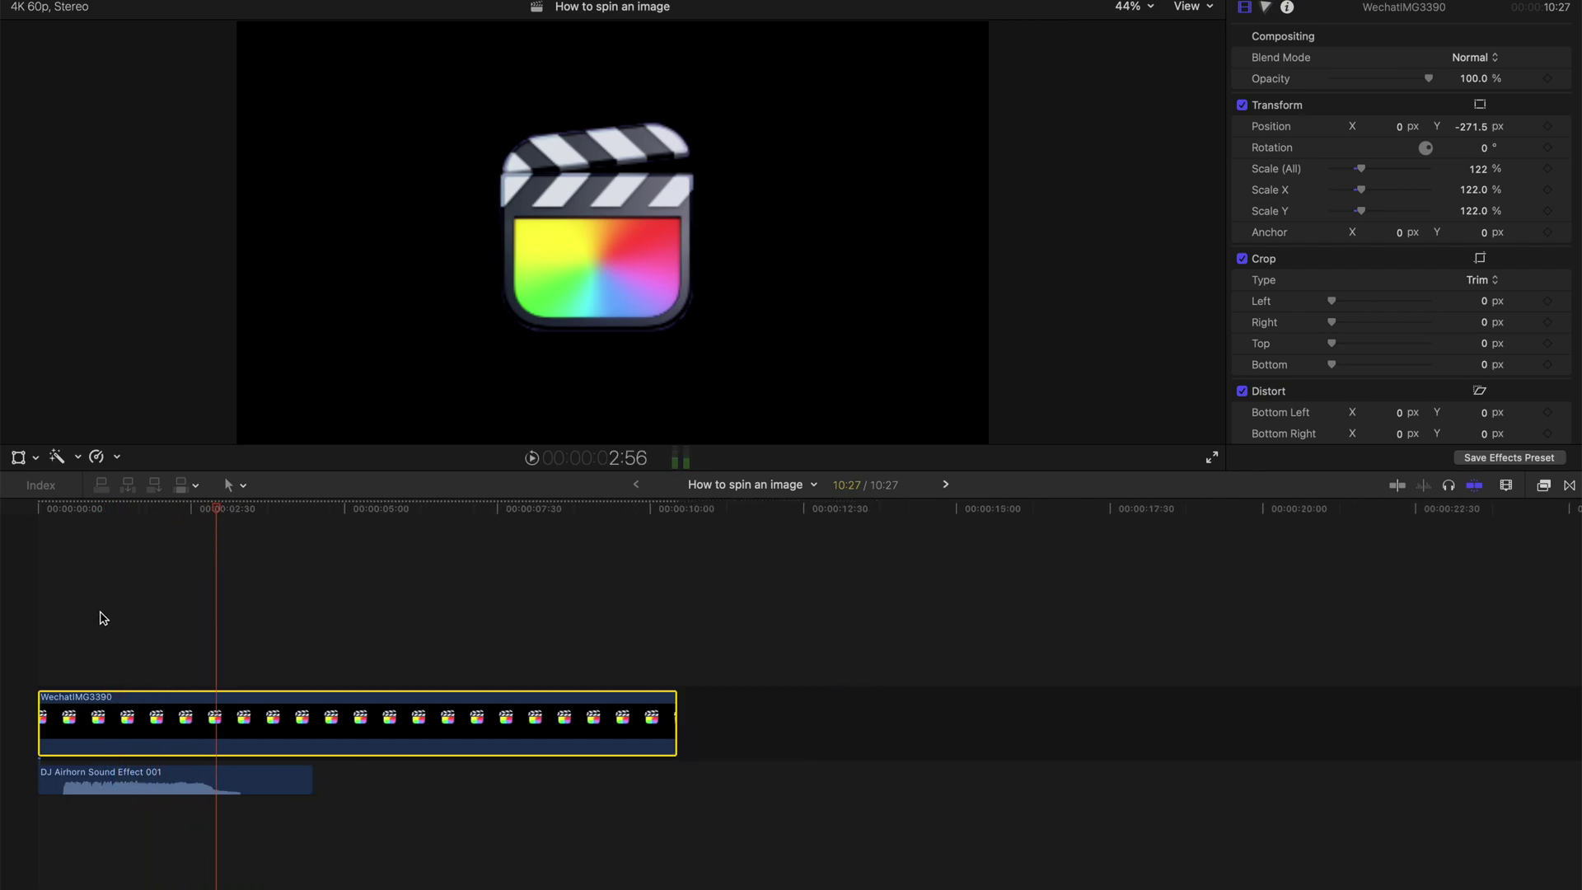
key(super+equal)
key(super+equal)
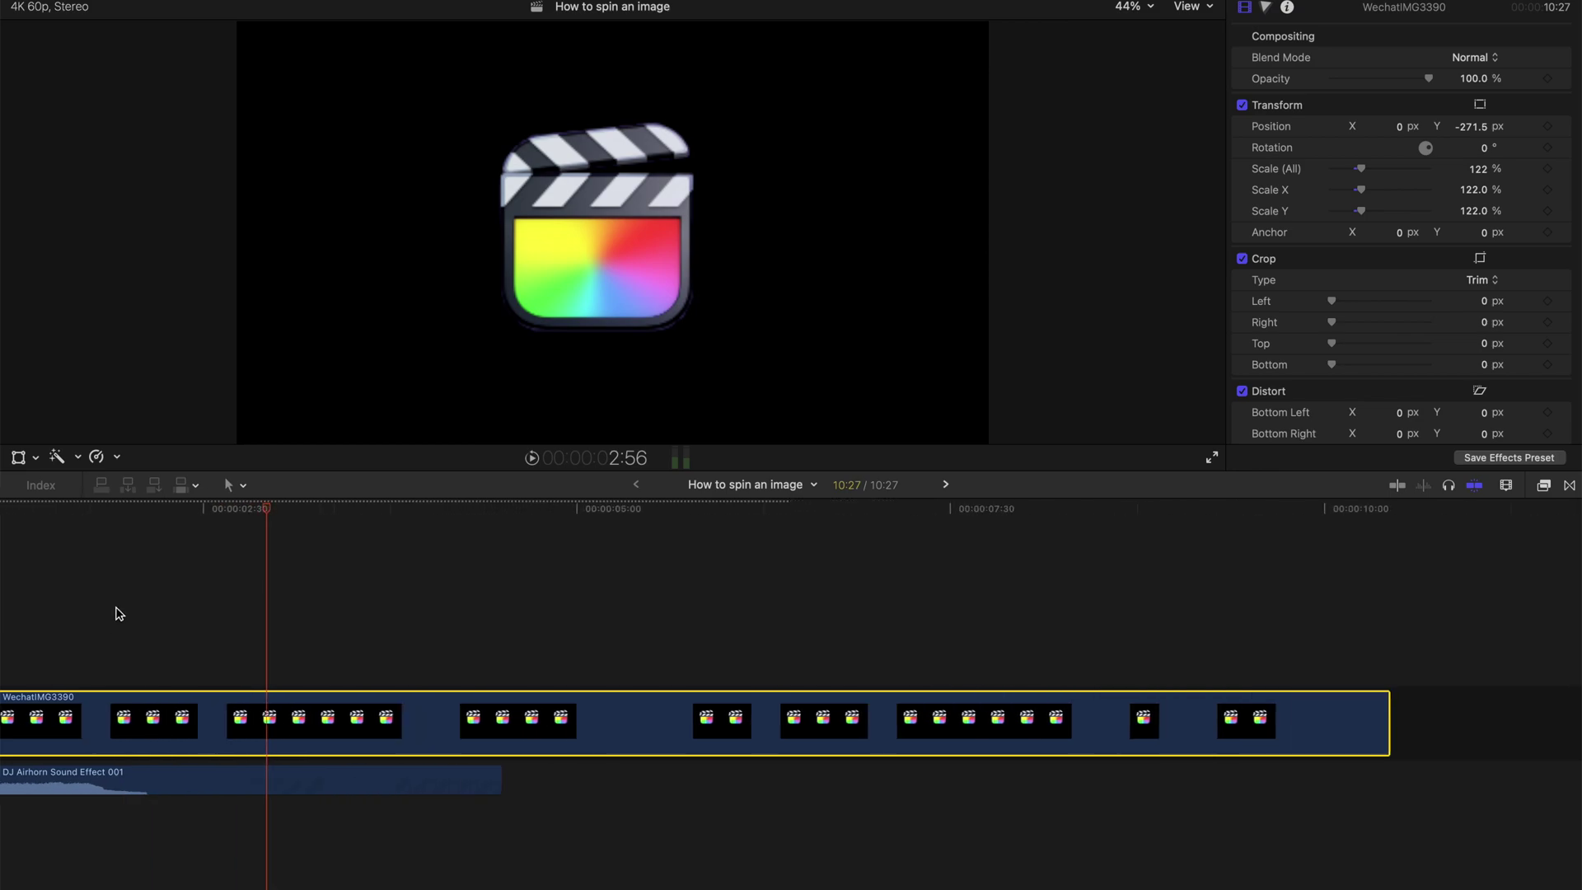
scroll(123, 618, left, 5)
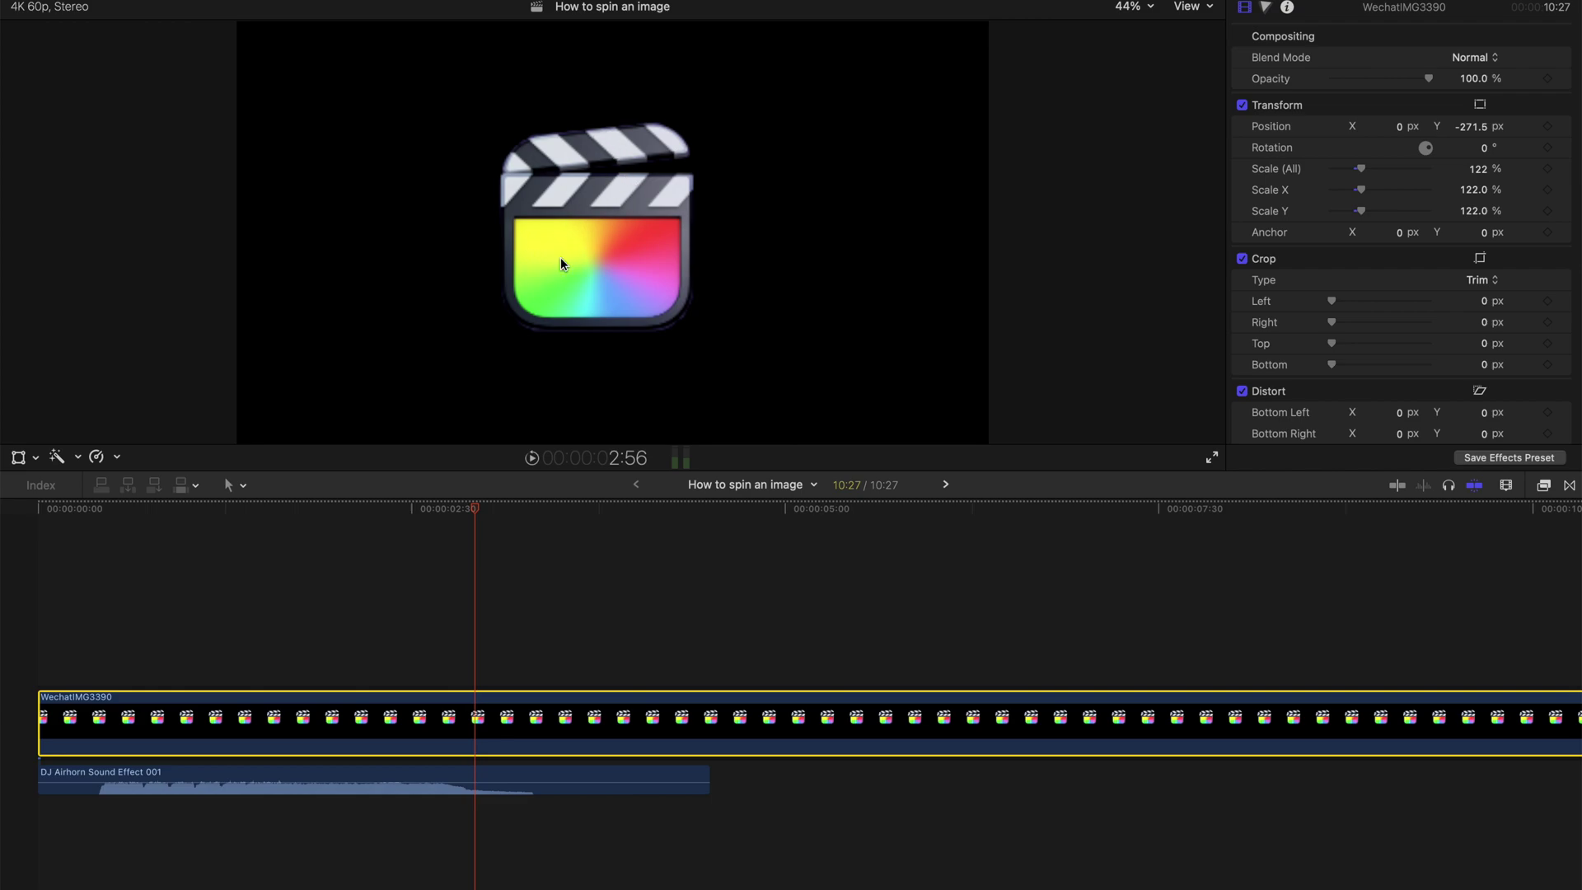
Delay the airhorn audio, blade the logo clip, and lift the second piece above a shortened gap.
drag(38, 779, 63, 778)
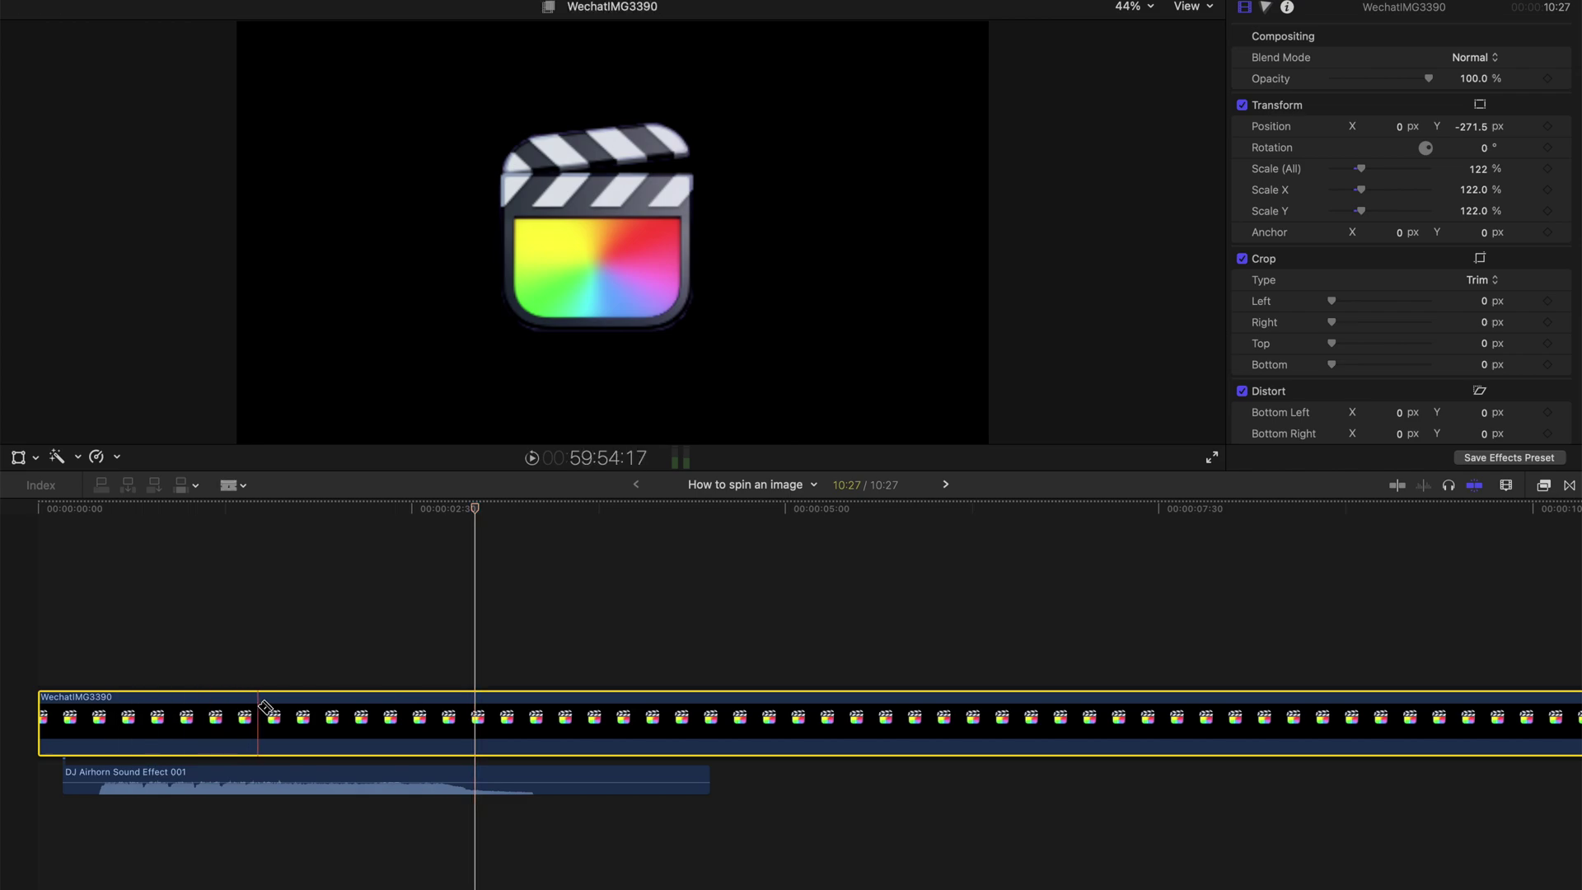
key(super+b)
drag(336, 710, 680, 682)
click(334, 723)
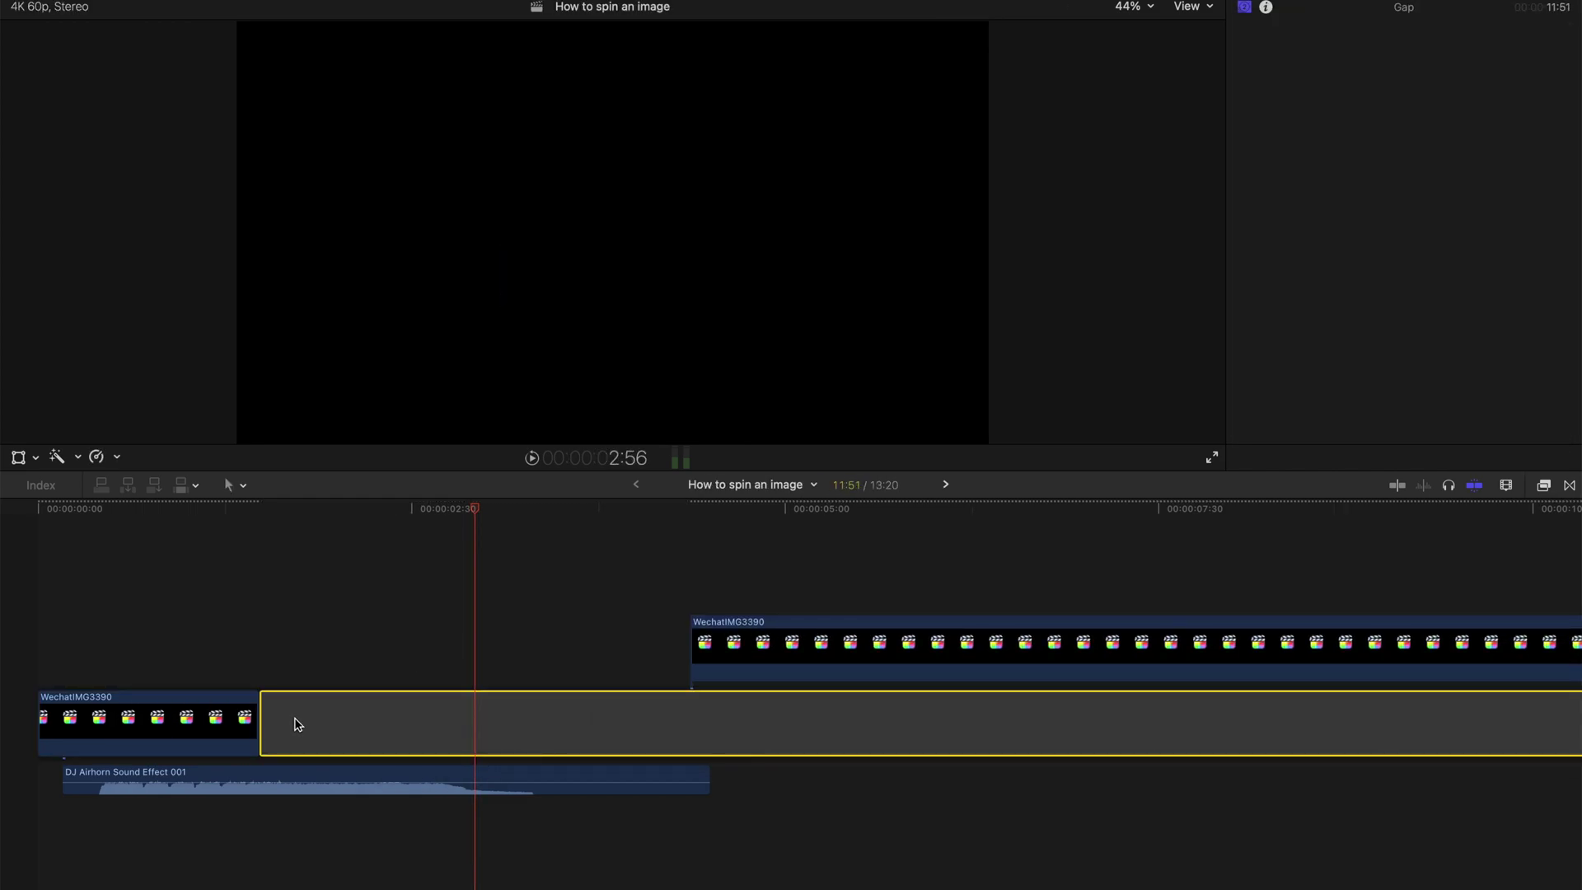
drag(262, 723, 565, 664)
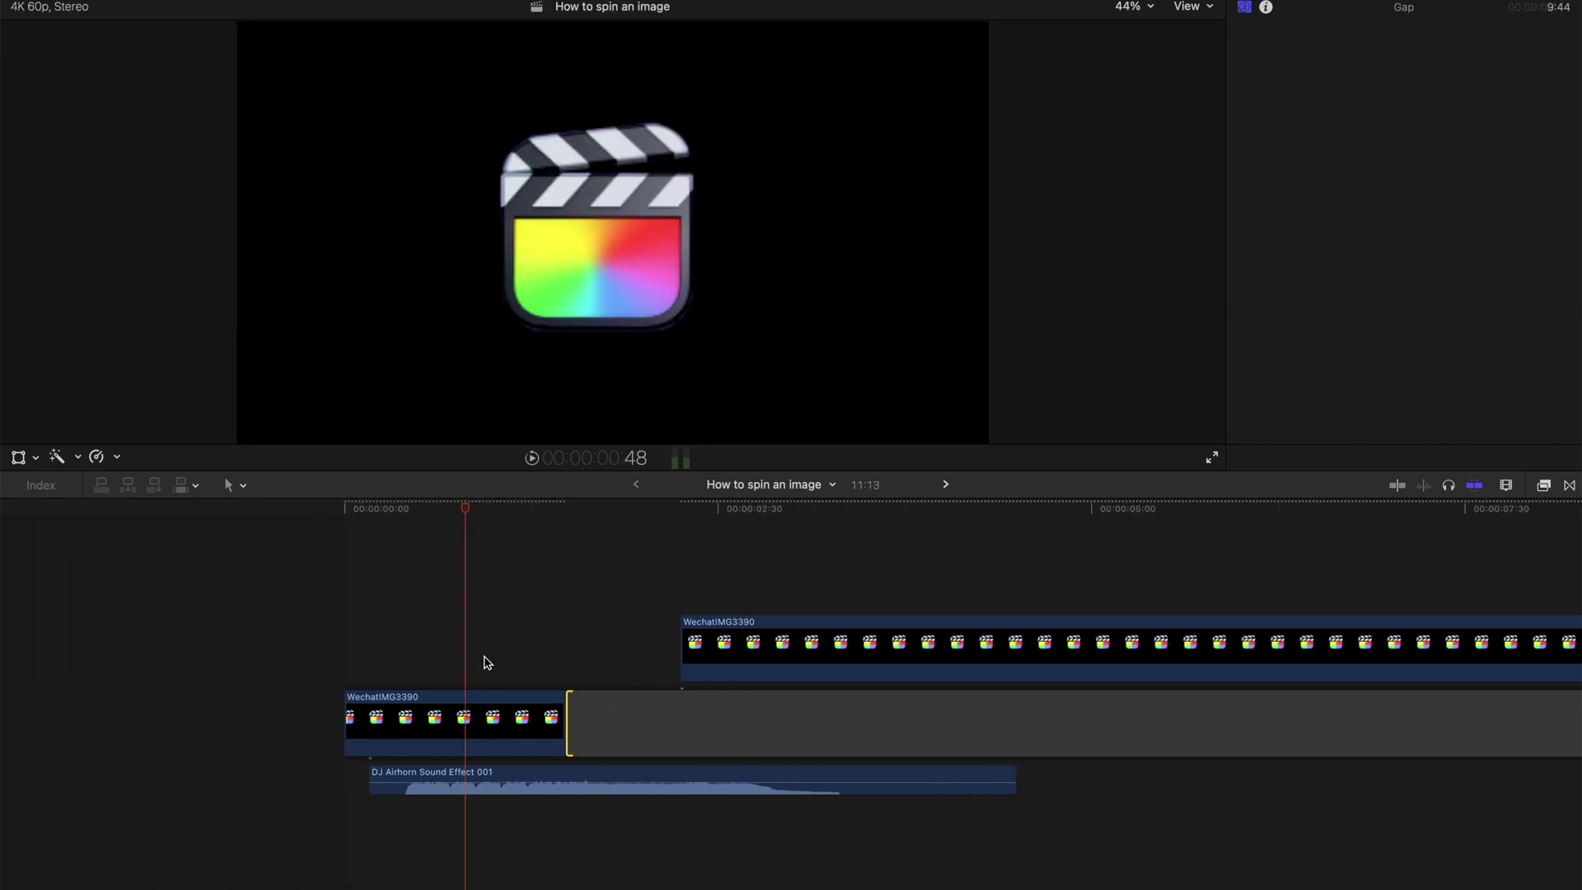
Zoom into the timeline start and select the short first logo clip.
key(super+equal)
scroll(411, 661, left, 2)
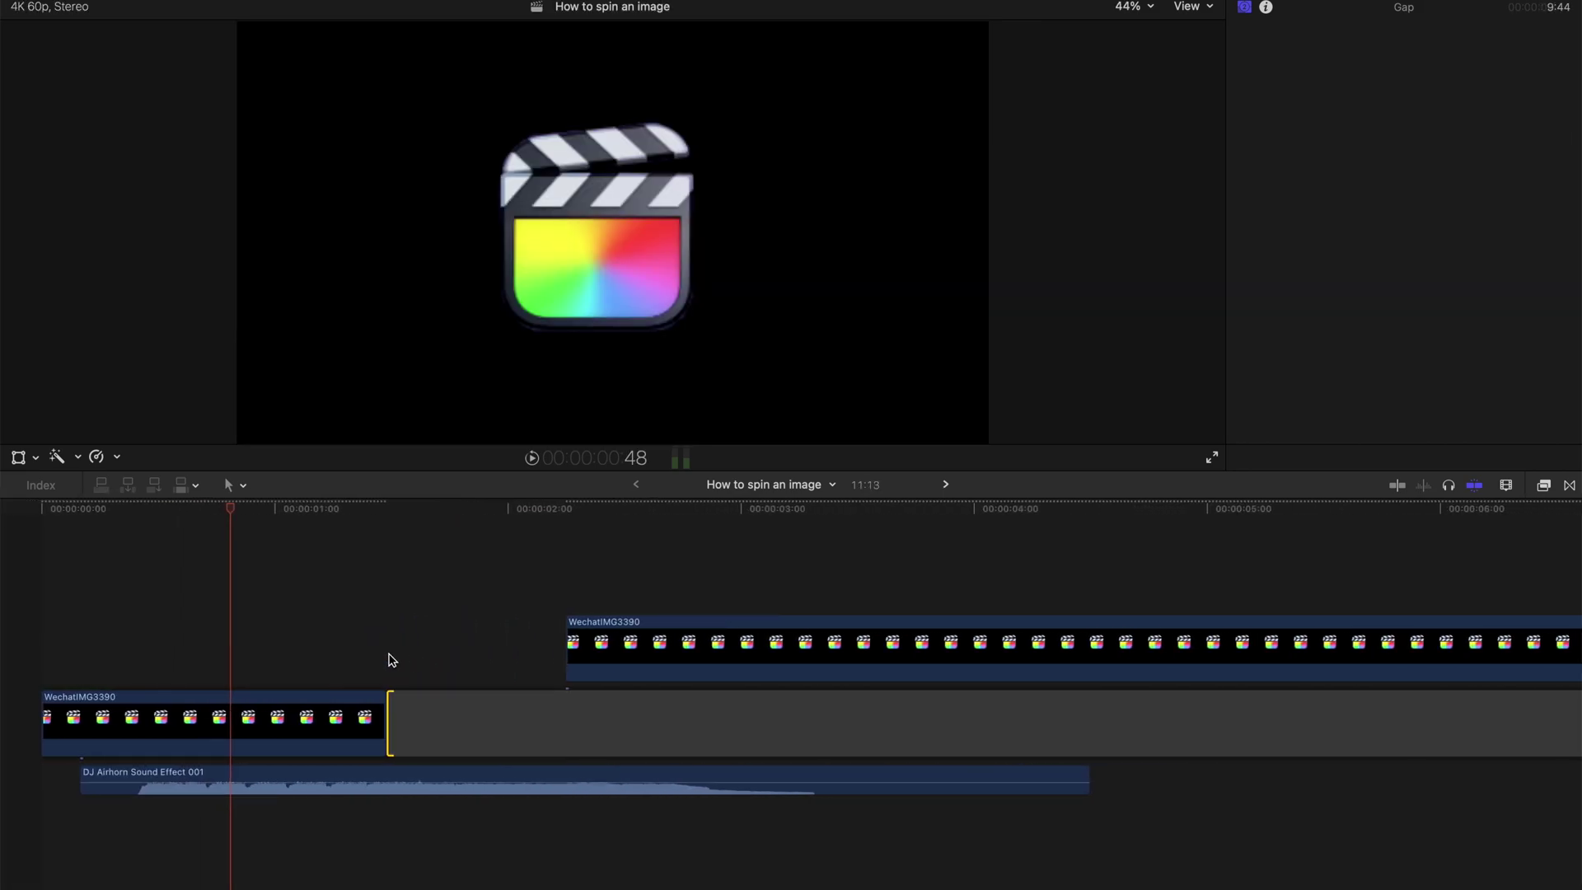
click(213, 718)
click(41, 513)
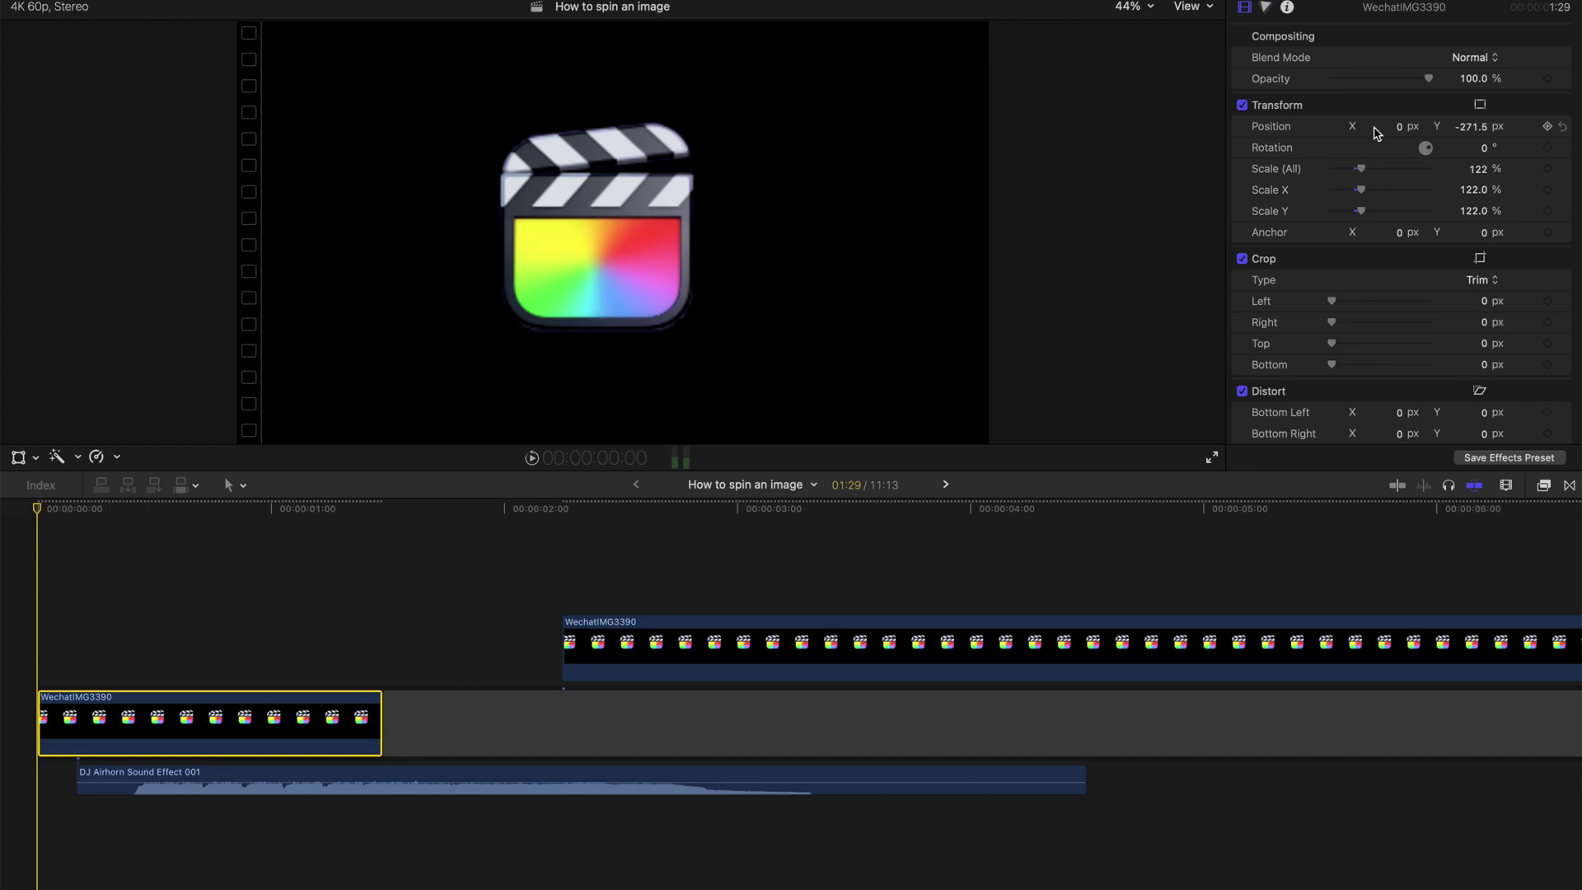
Keyframe the short logo clip's Rotation at -76° on its start and 0° on its last frame.
click(1546, 148)
drag(1426, 149, 1425, 153)
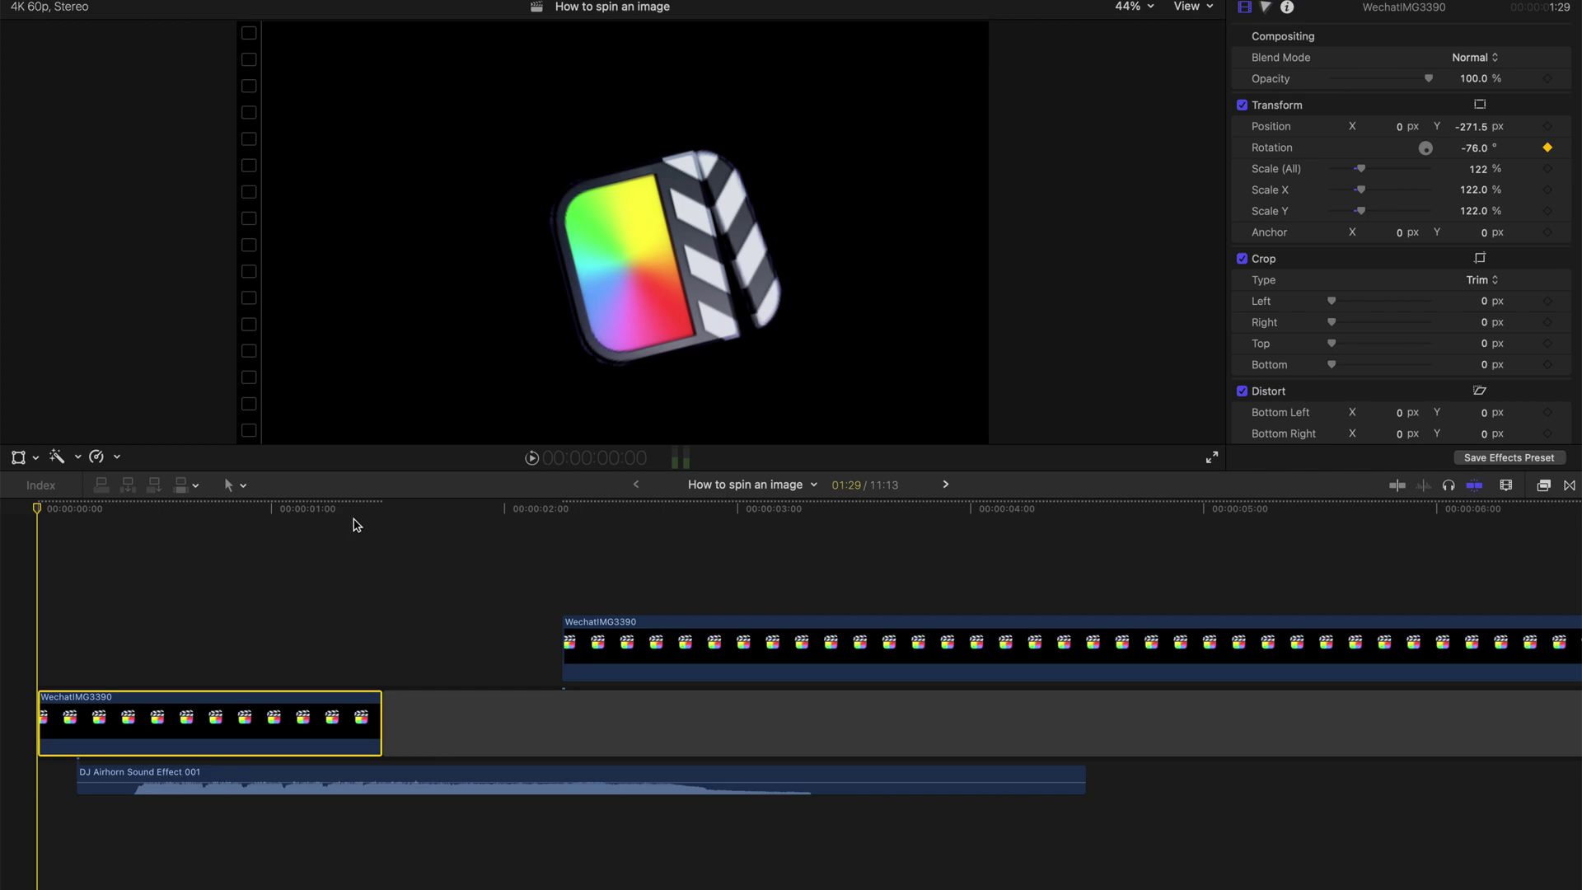
drag(368, 518, 377, 519)
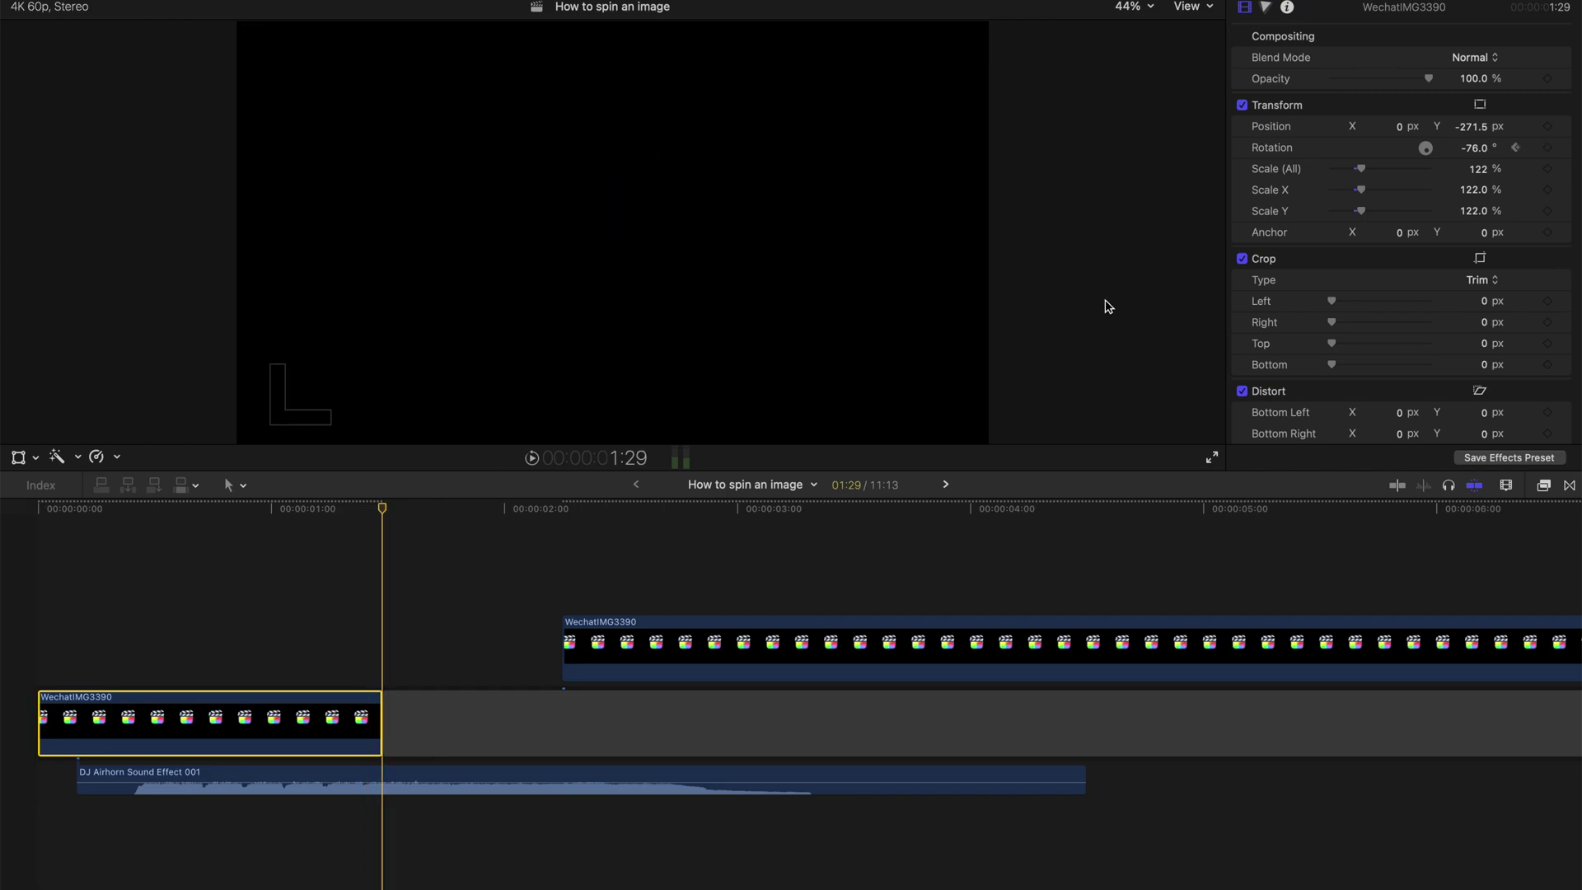
key(Left)
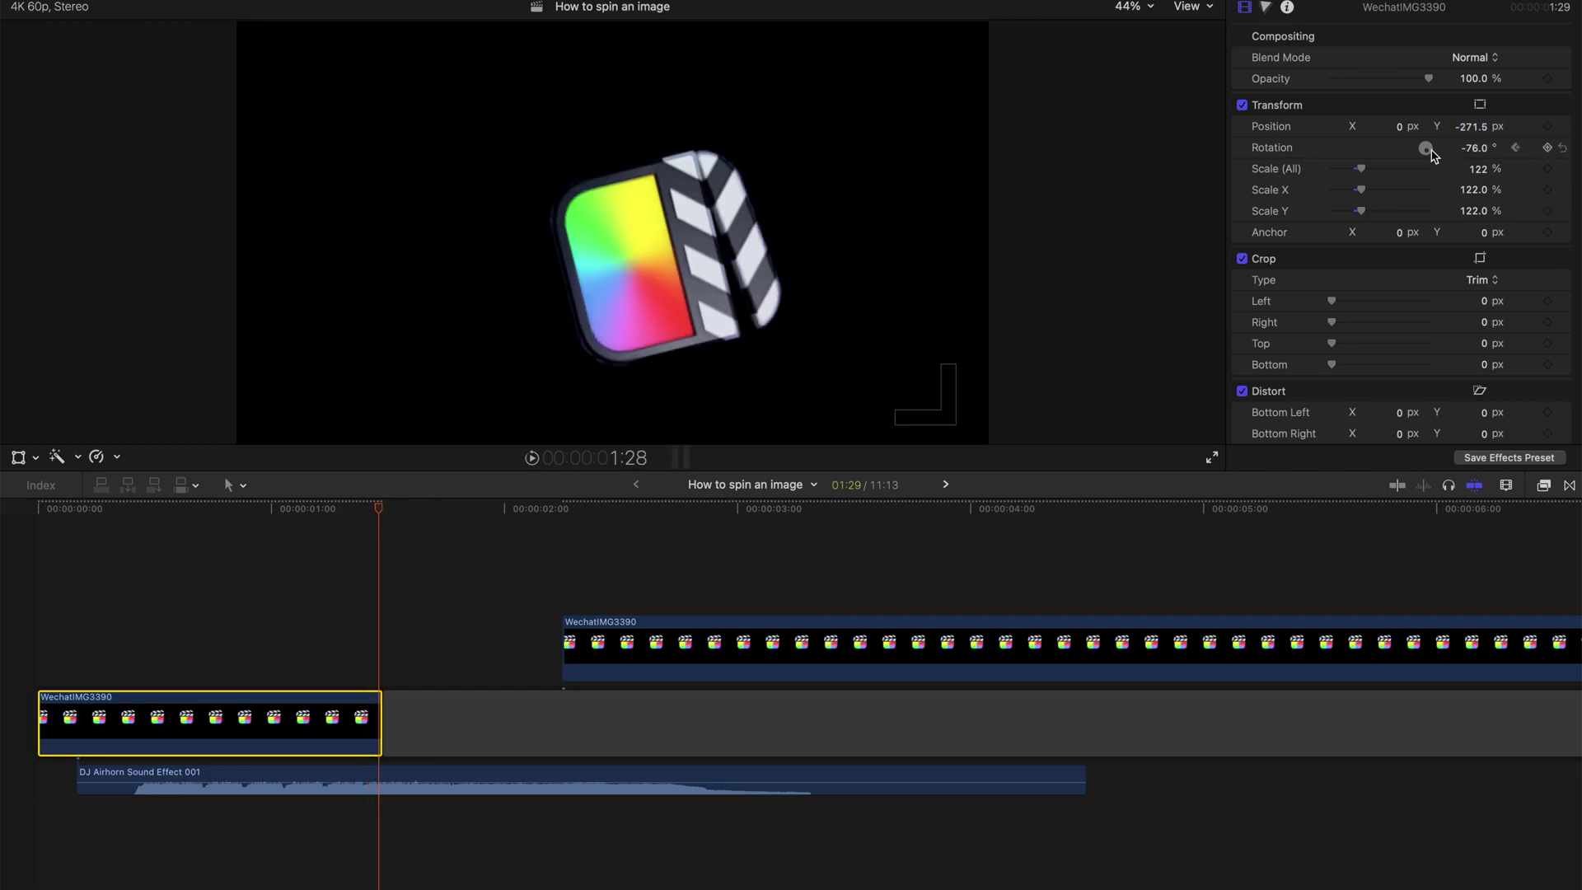
click(1484, 149)
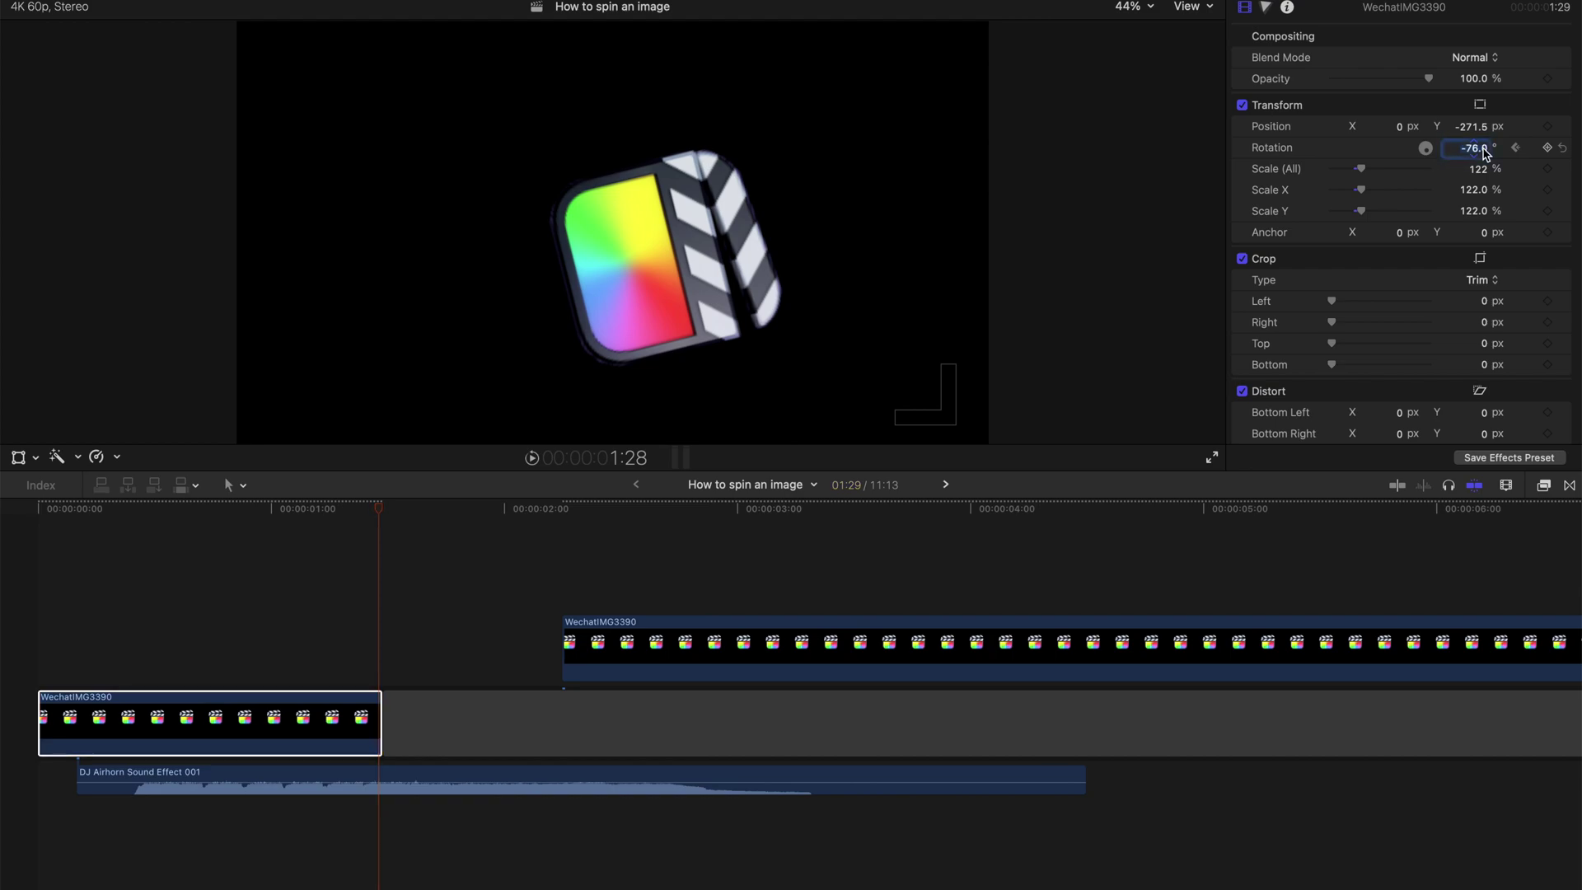
text(0)
key(Return)
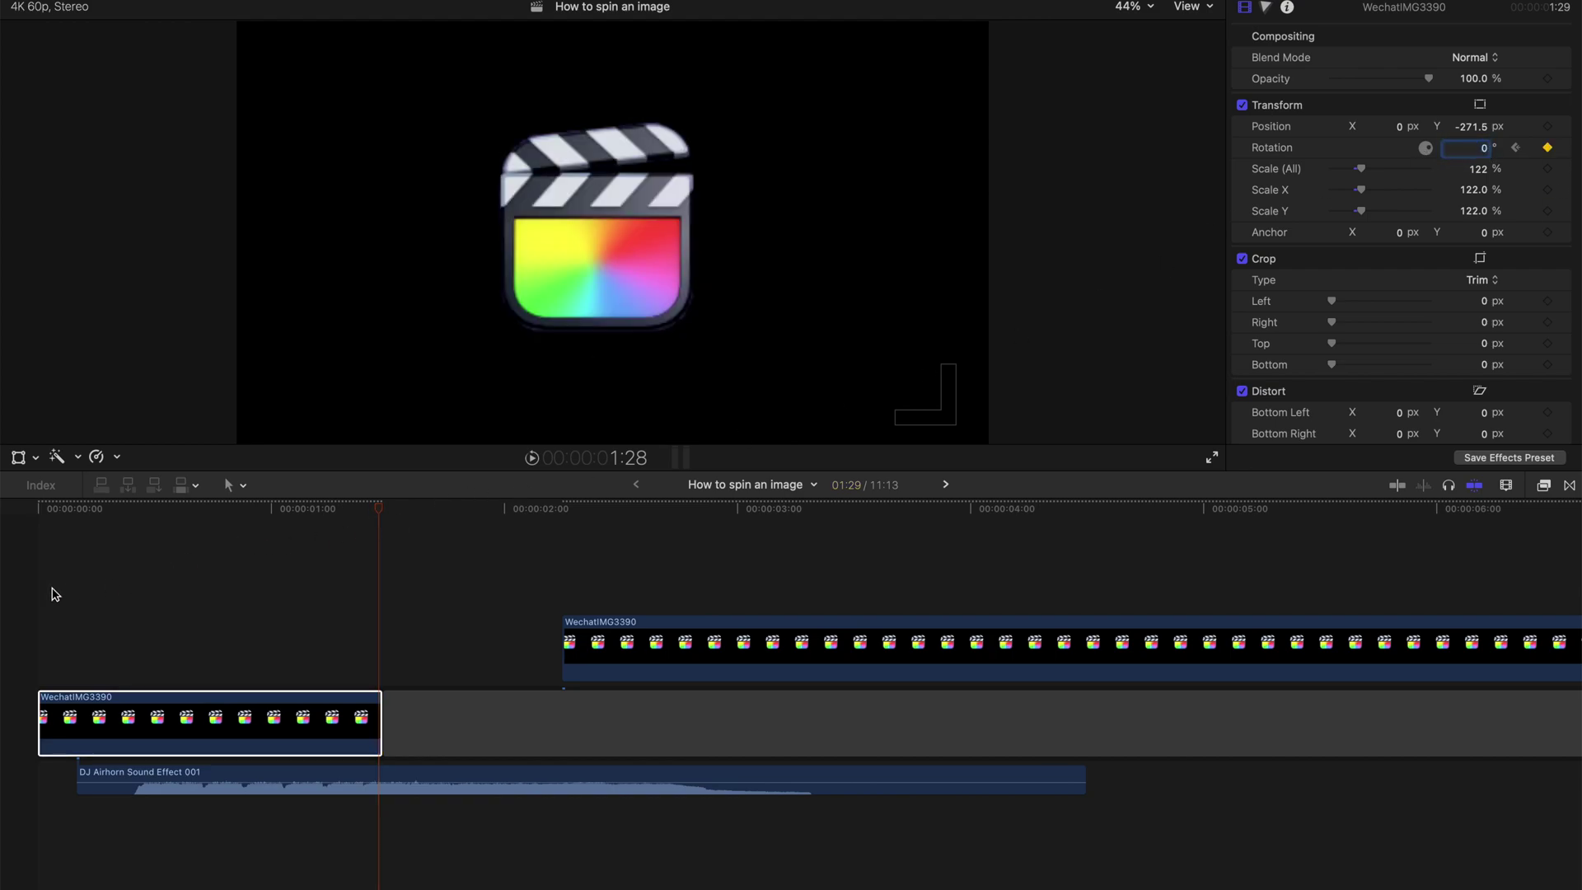
Disable the airhorn audio clip, play back the spin, and check the clip's speed options.
click(185, 698)
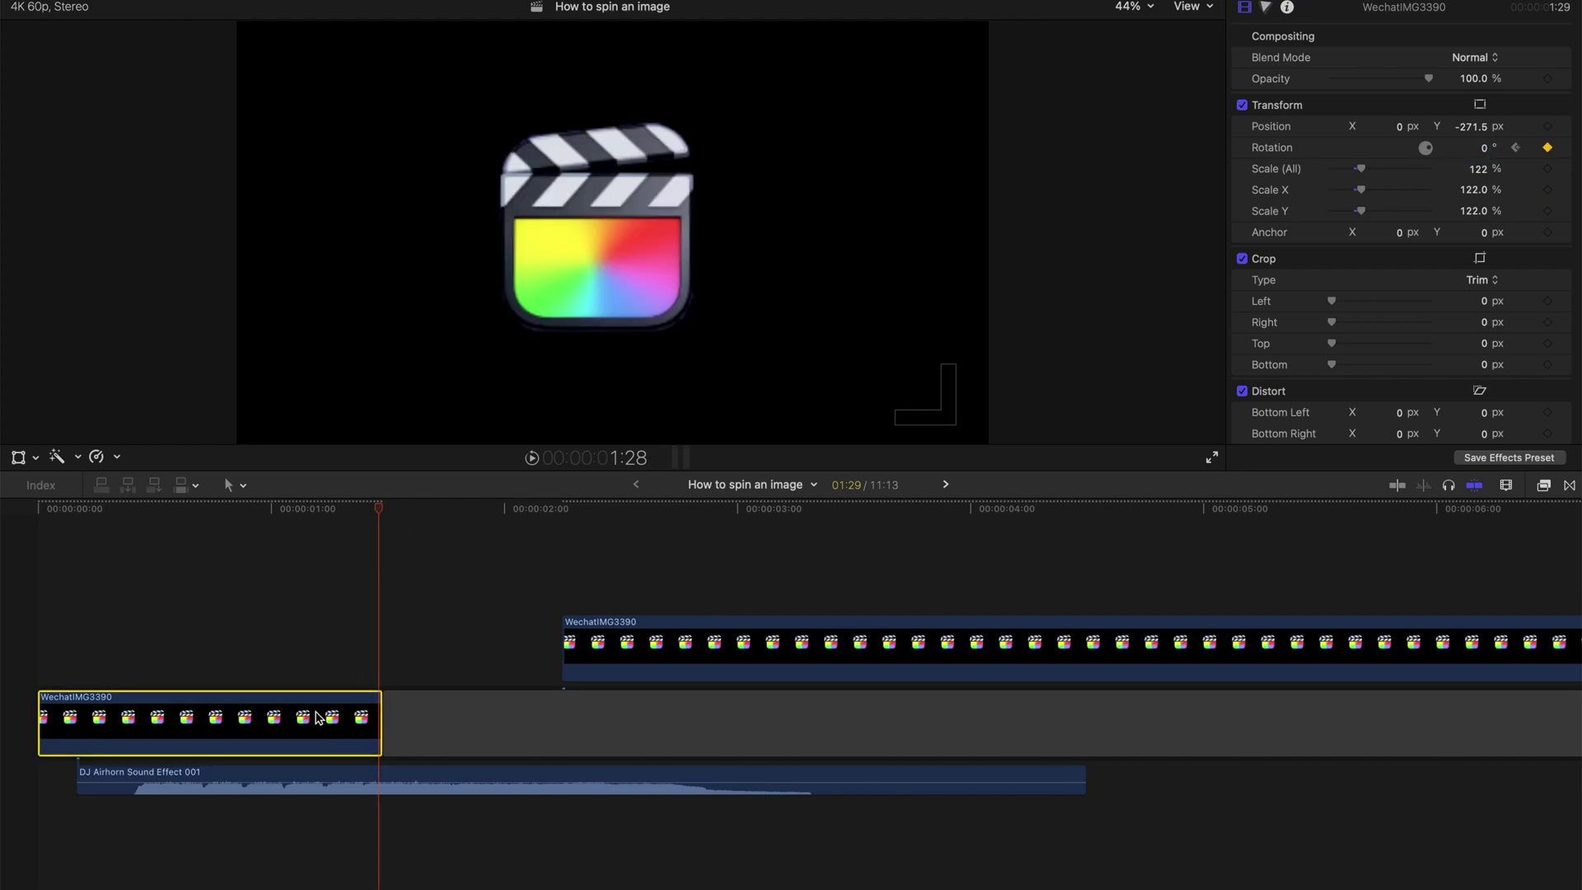
click(359, 771)
key(v)
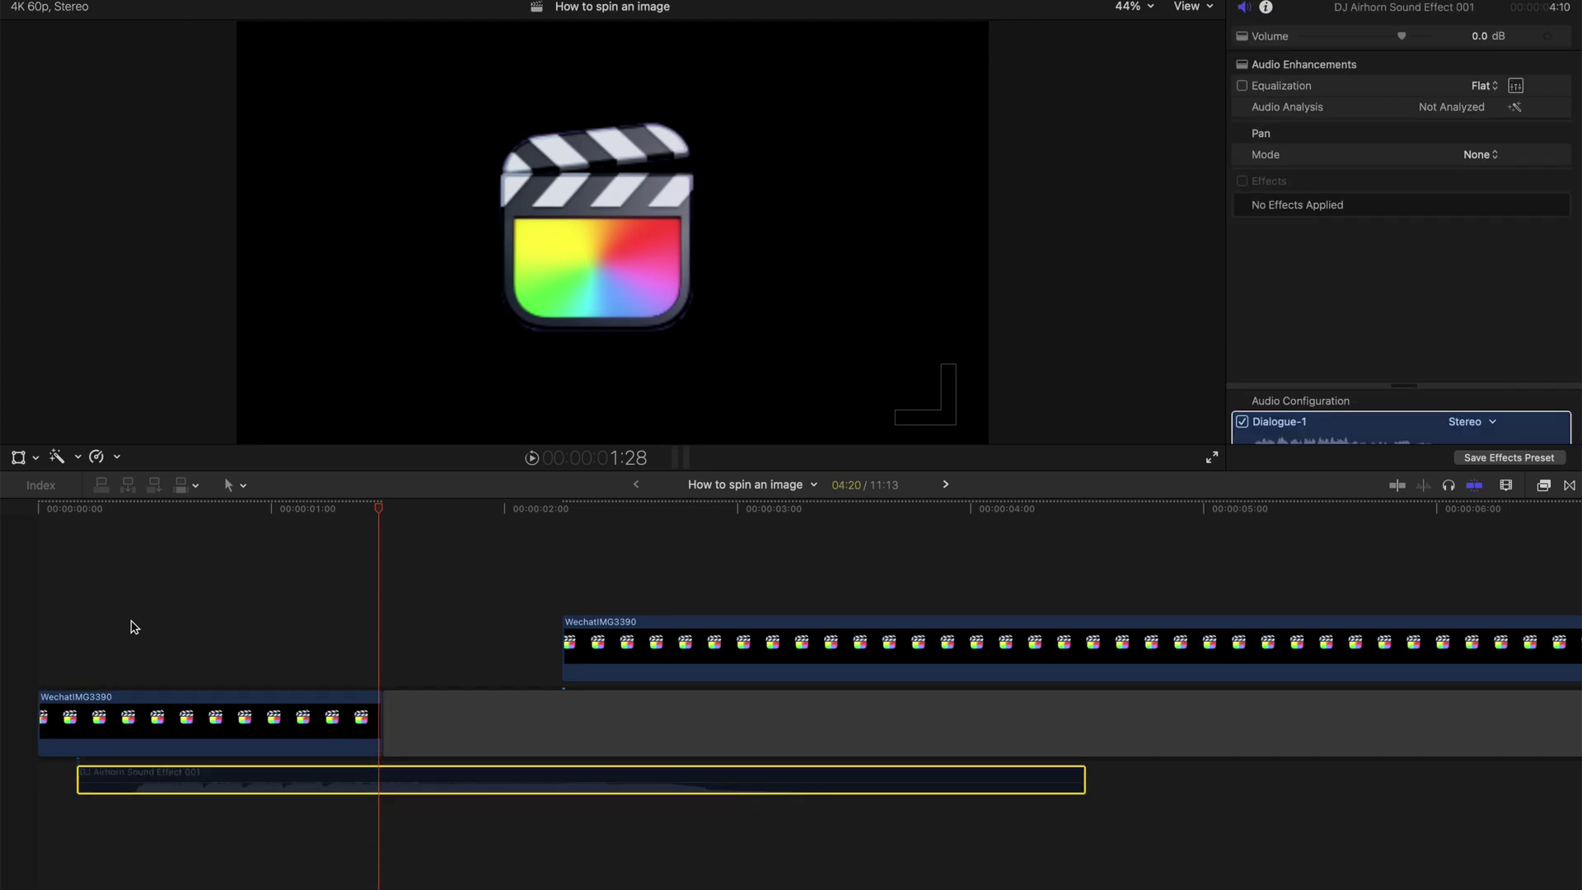
click(46, 515)
key(space)
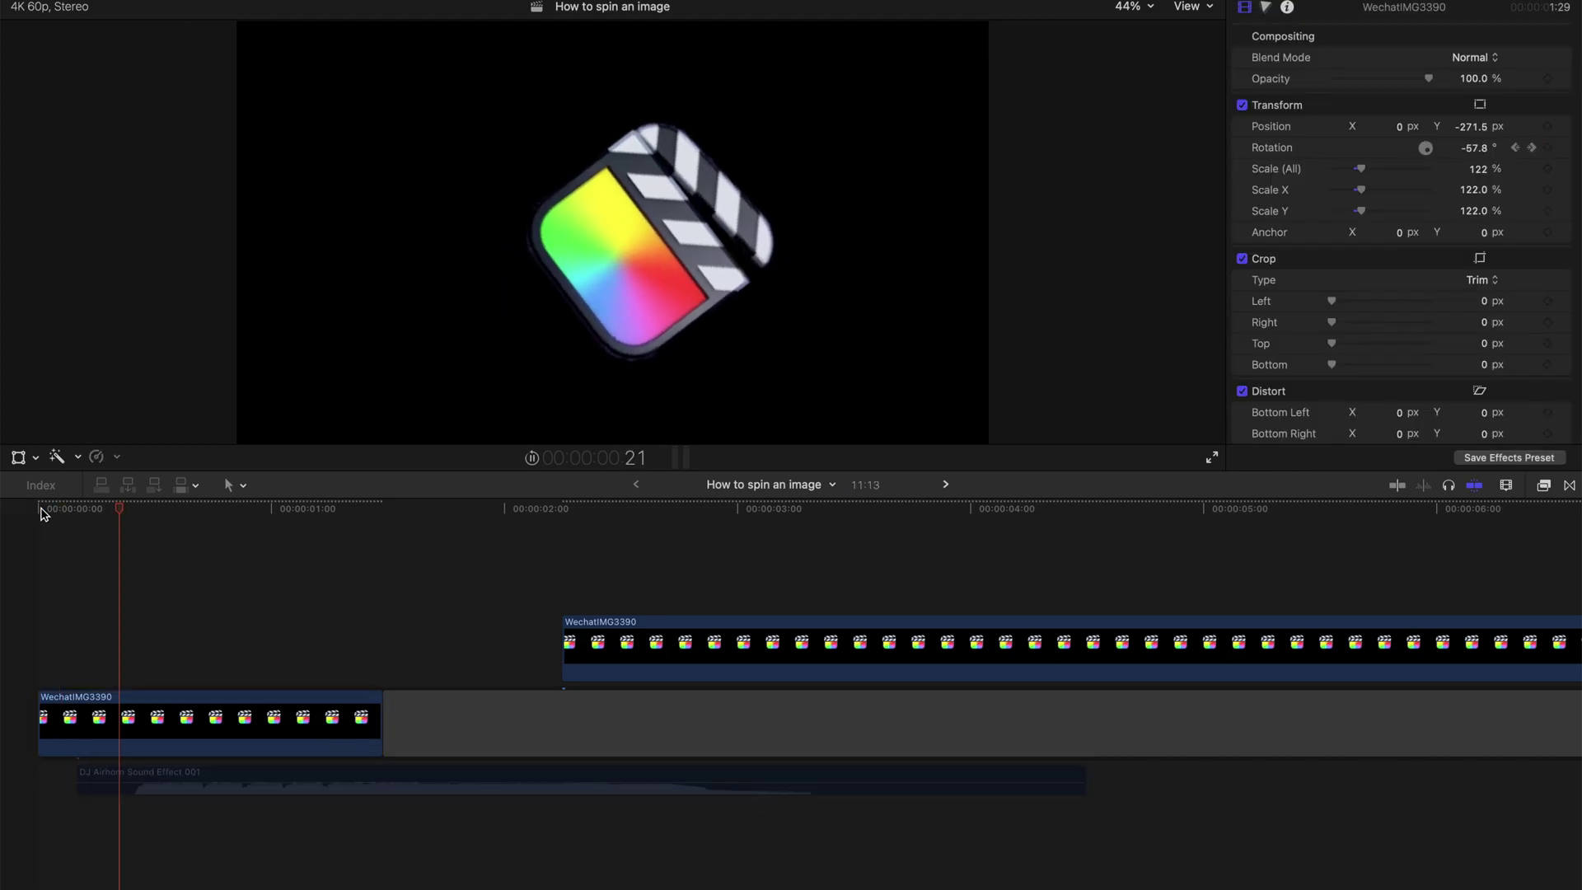
click(177, 706)
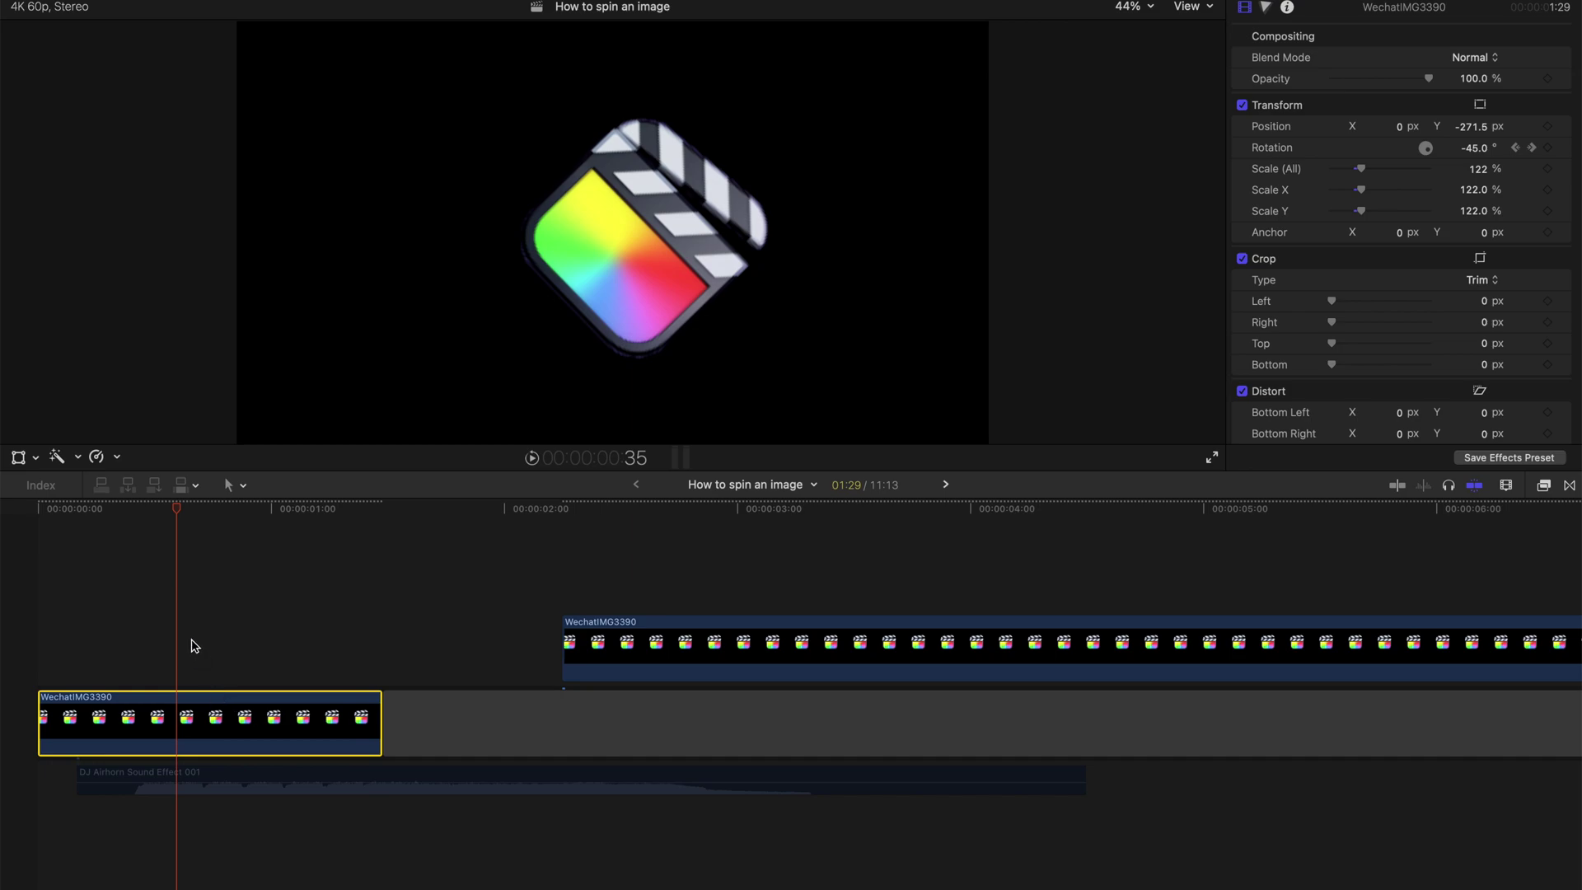
click(117, 458)
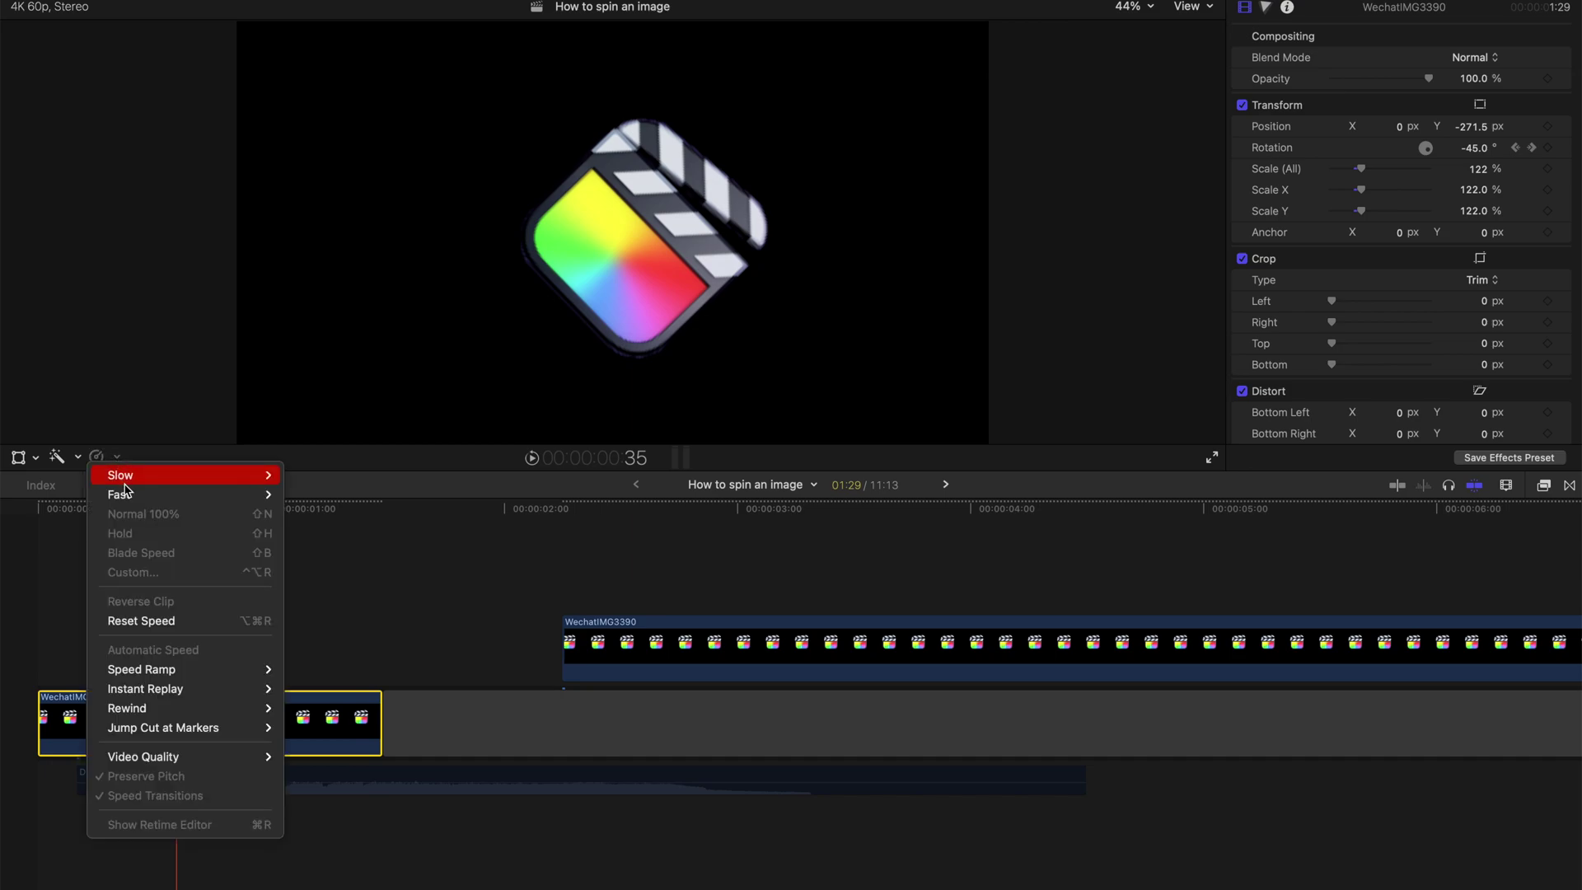
mouse_move(128, 499)
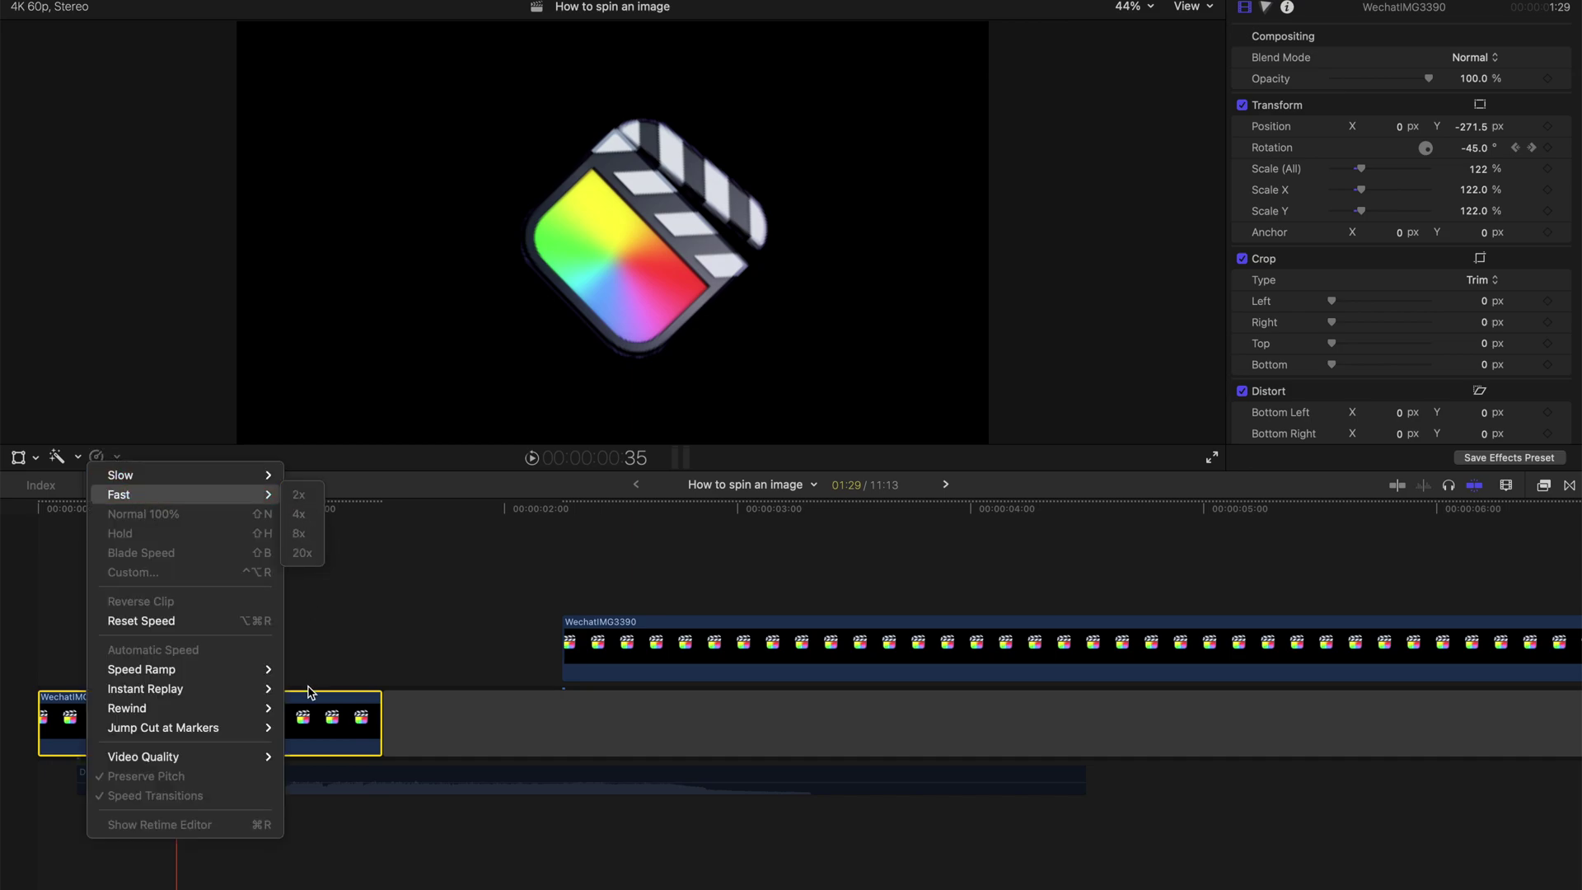
click(311, 715)
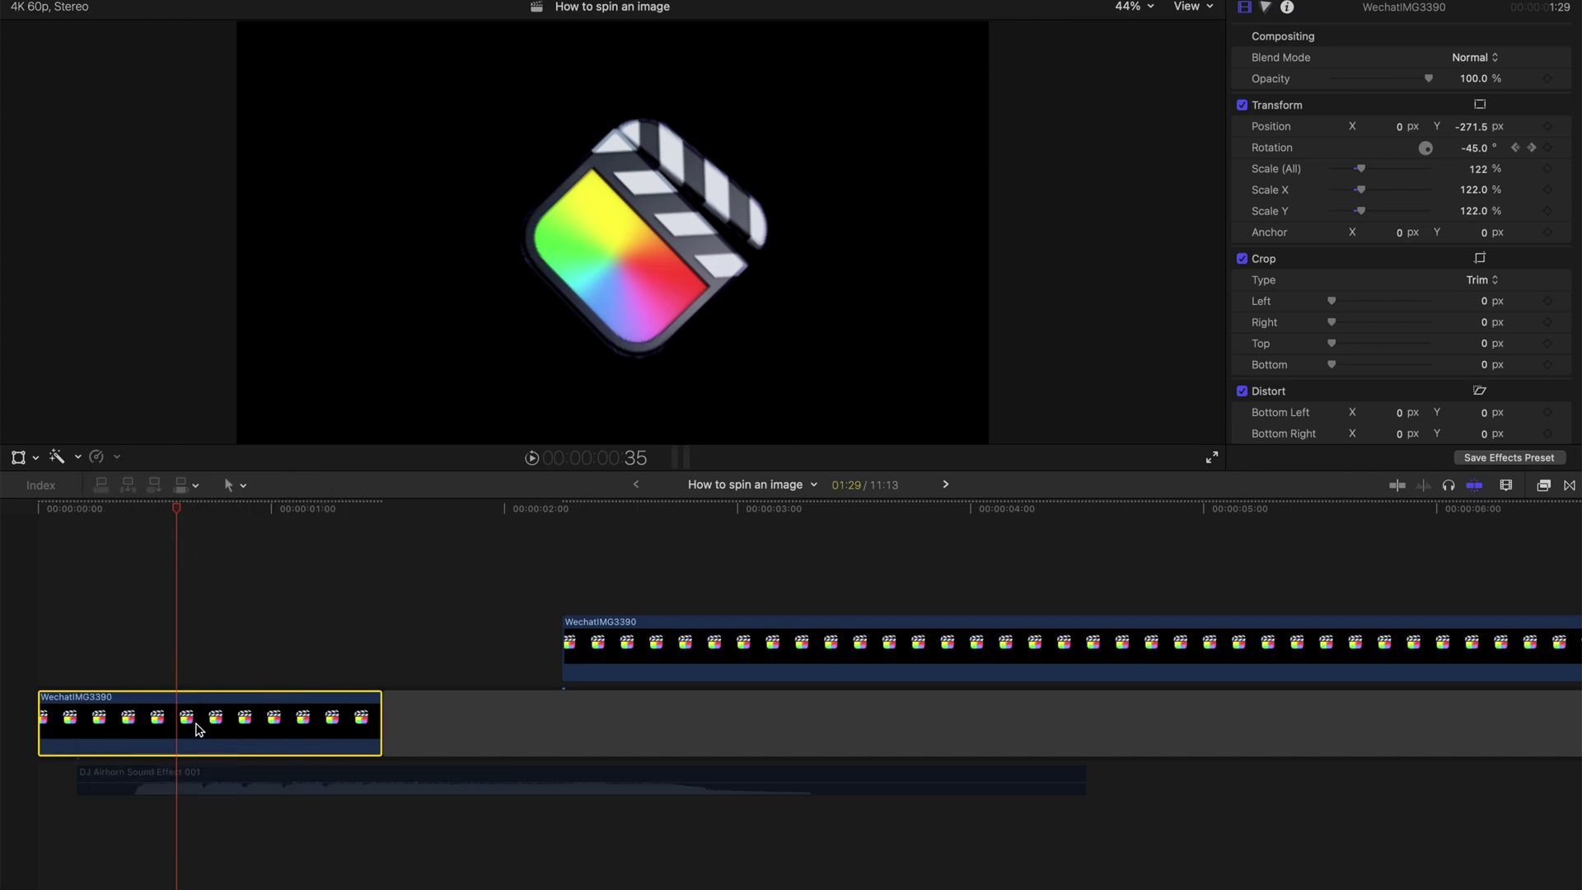
Turn the logo piece into a compound clip, retime it to 412%, and connect it above the start.
key(alt+g)
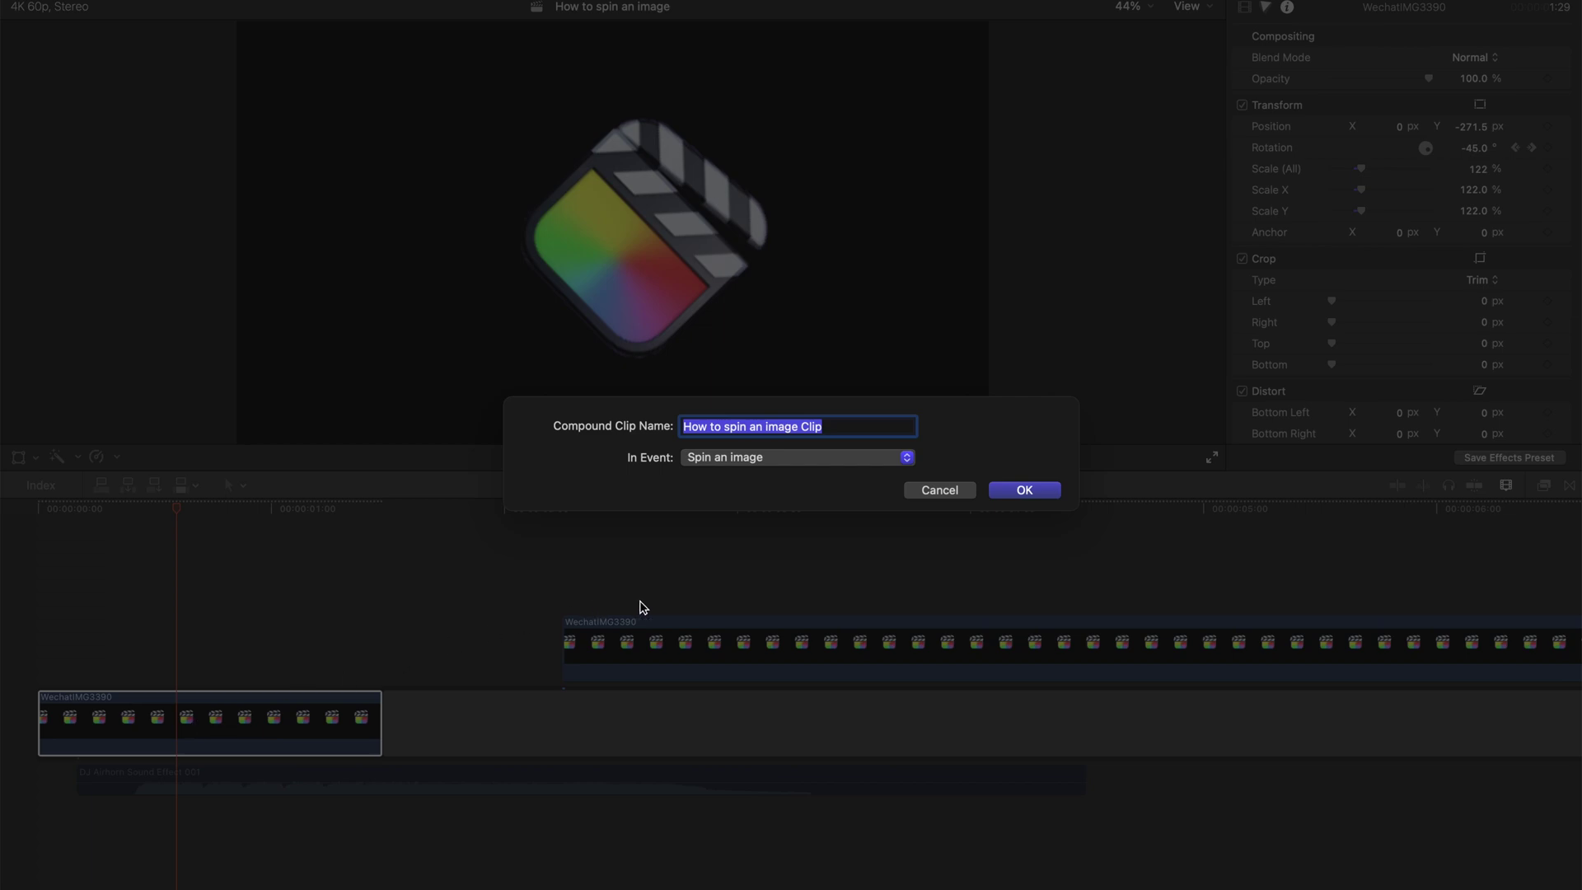
click(1021, 491)
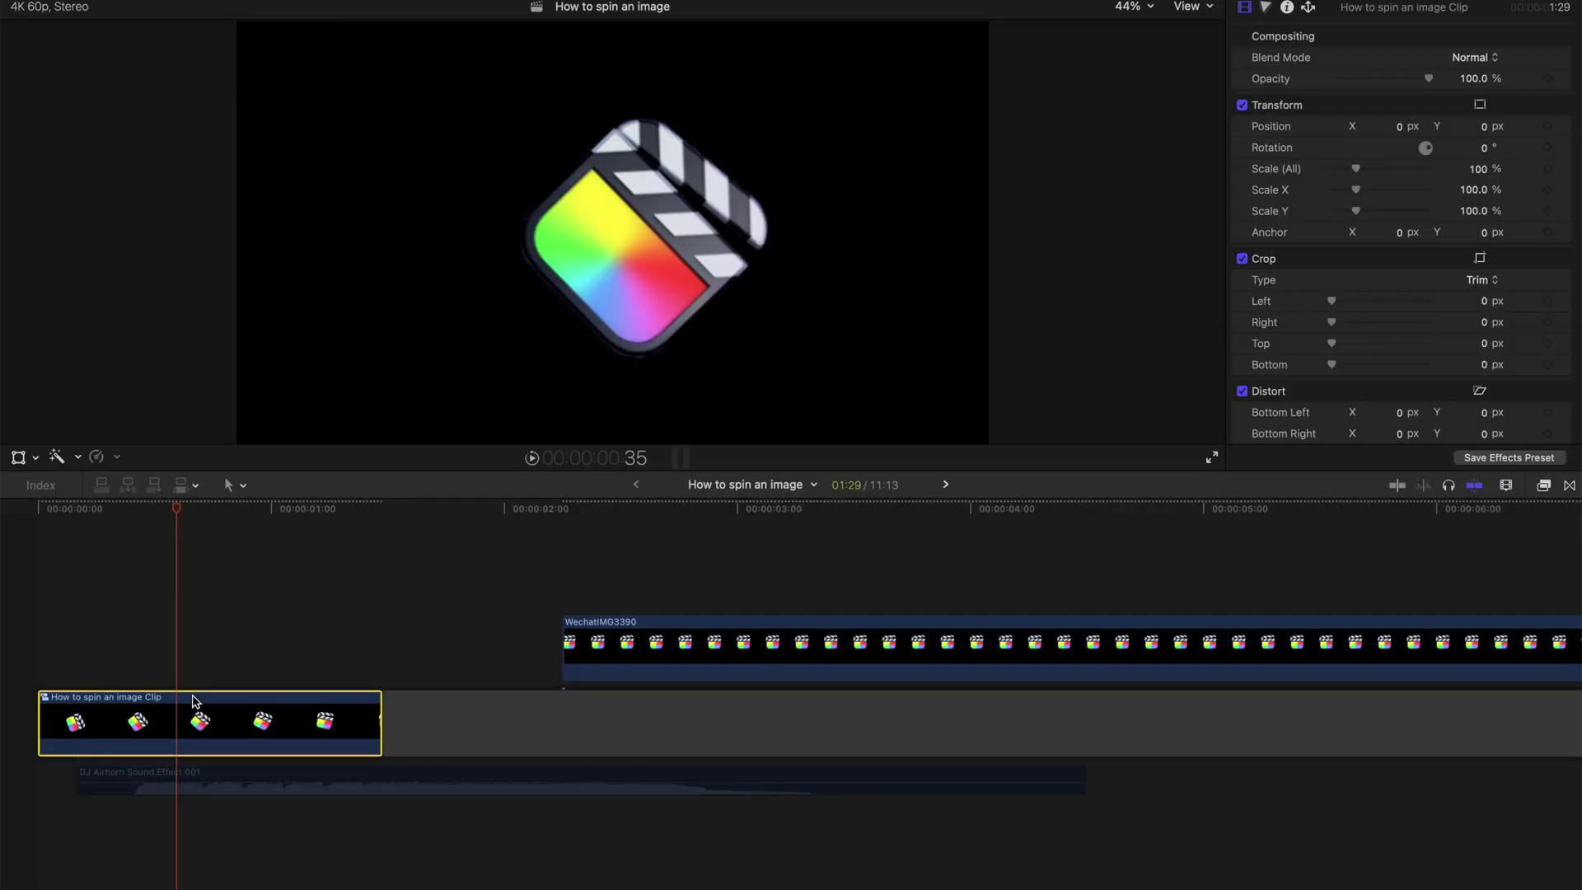
key(super+r)
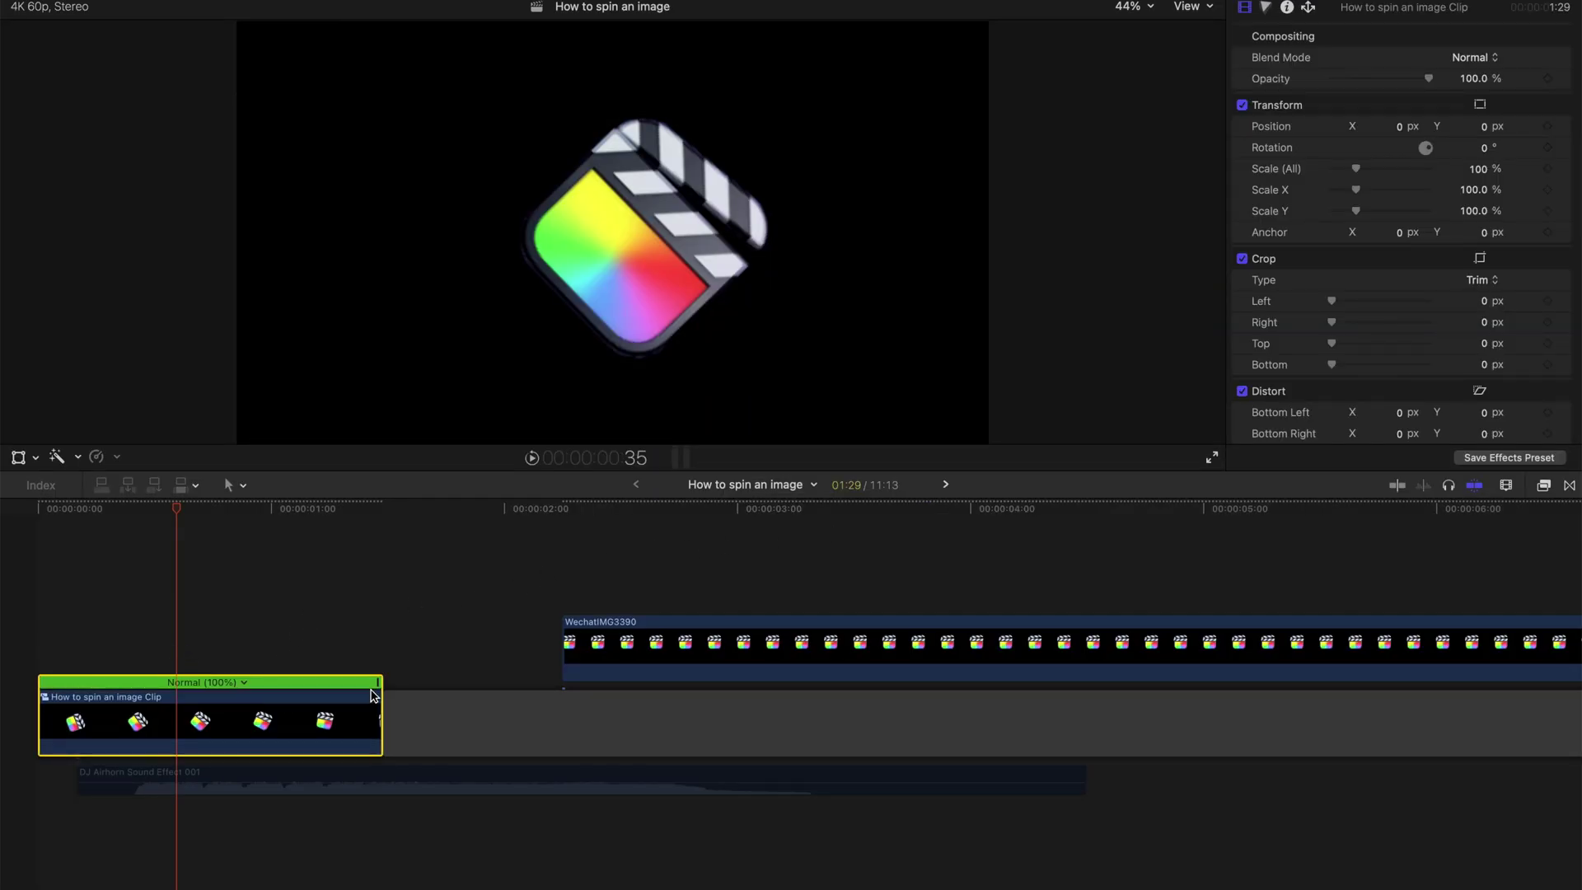
drag(376, 696, 71, 721)
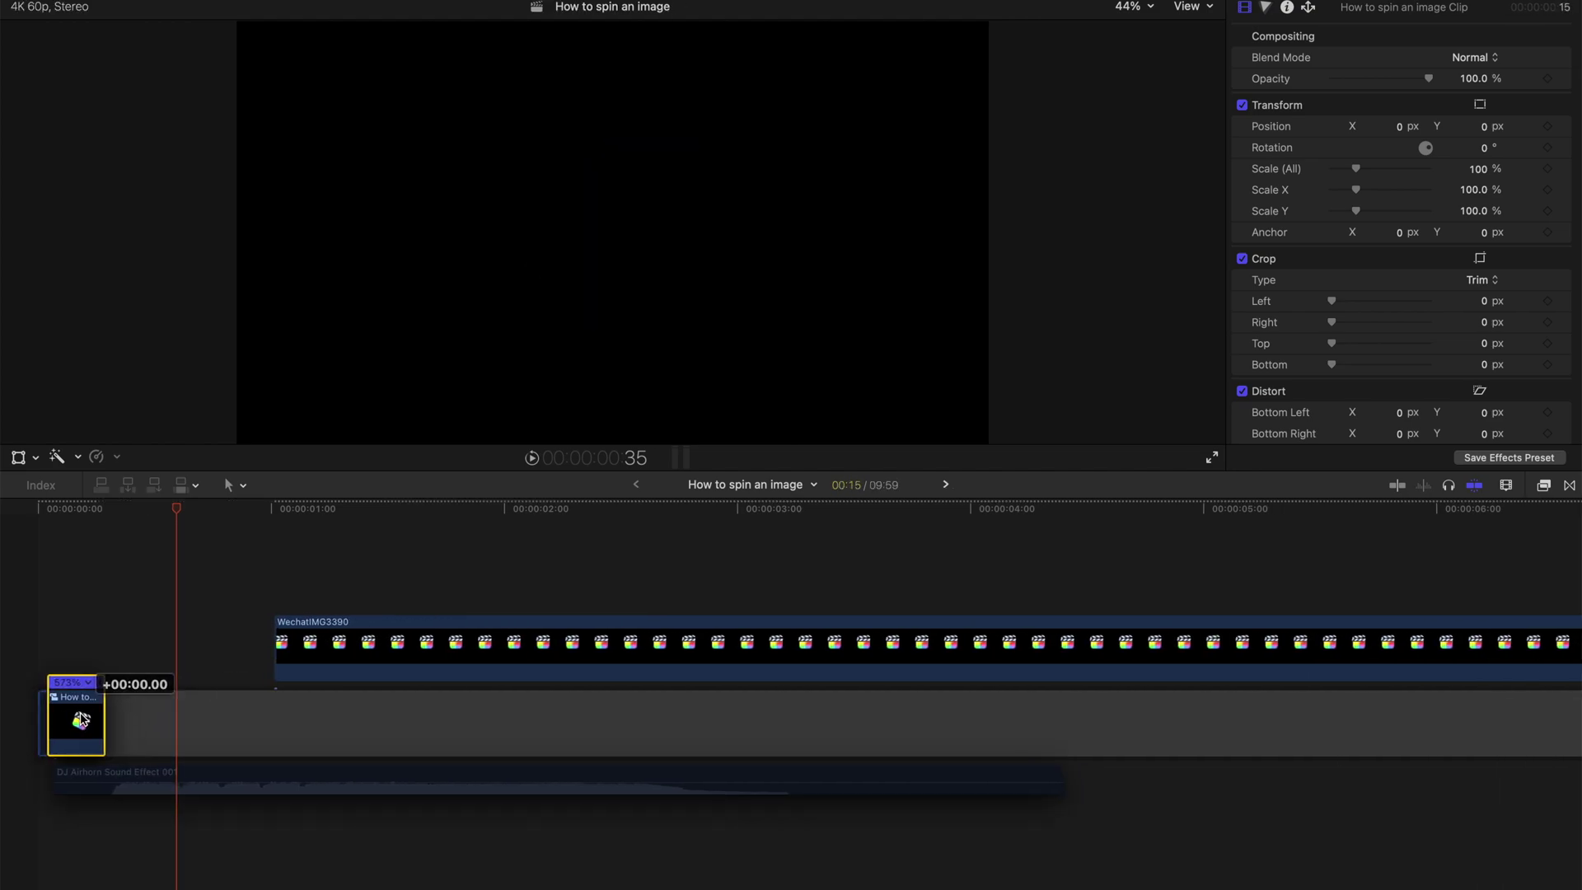
drag(52, 774, 86, 648)
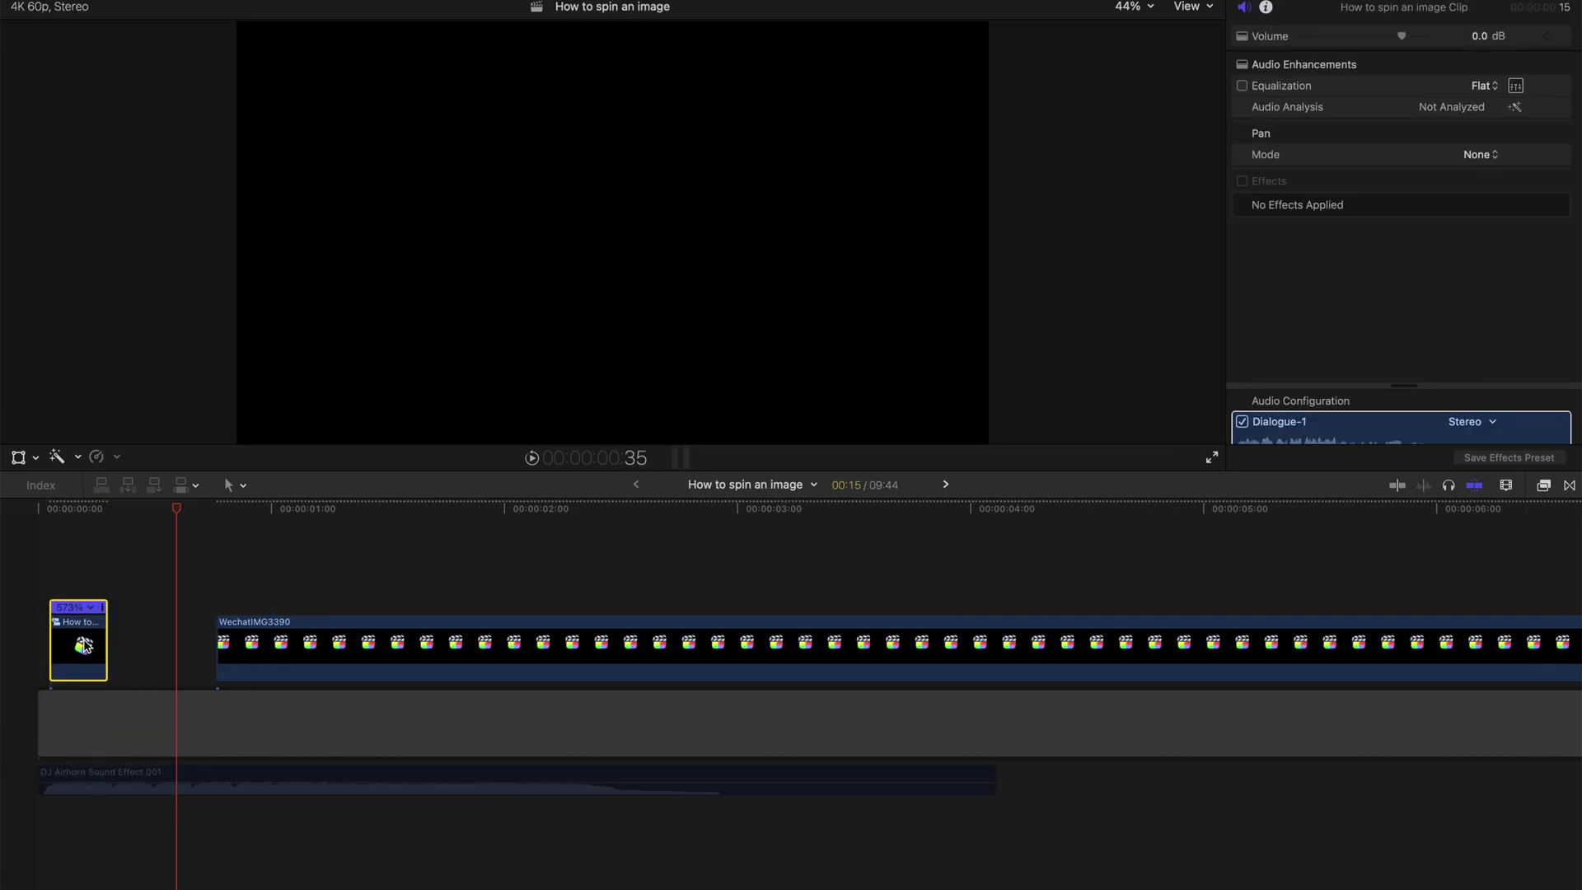
Replay the sped-up compound clip from the start of the timeline.
click(39, 531)
key(space)
click(40, 527)
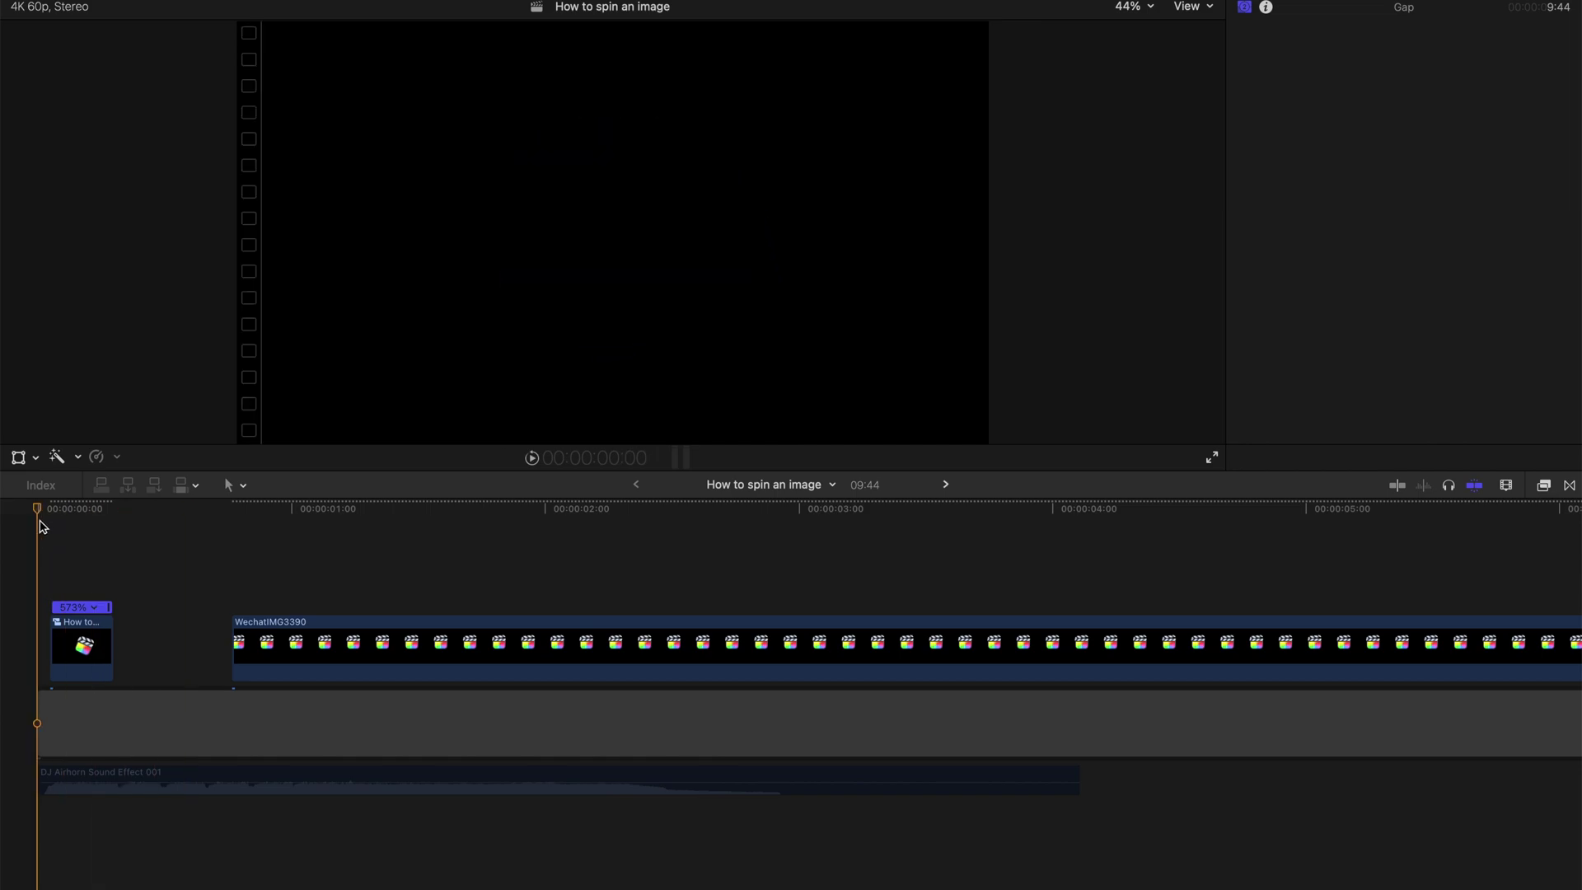
key(space)
Inside the compound clip, set the end Rotation keyframe to -342.4°, move it earlier, and return to the project.
double_click(75, 633)
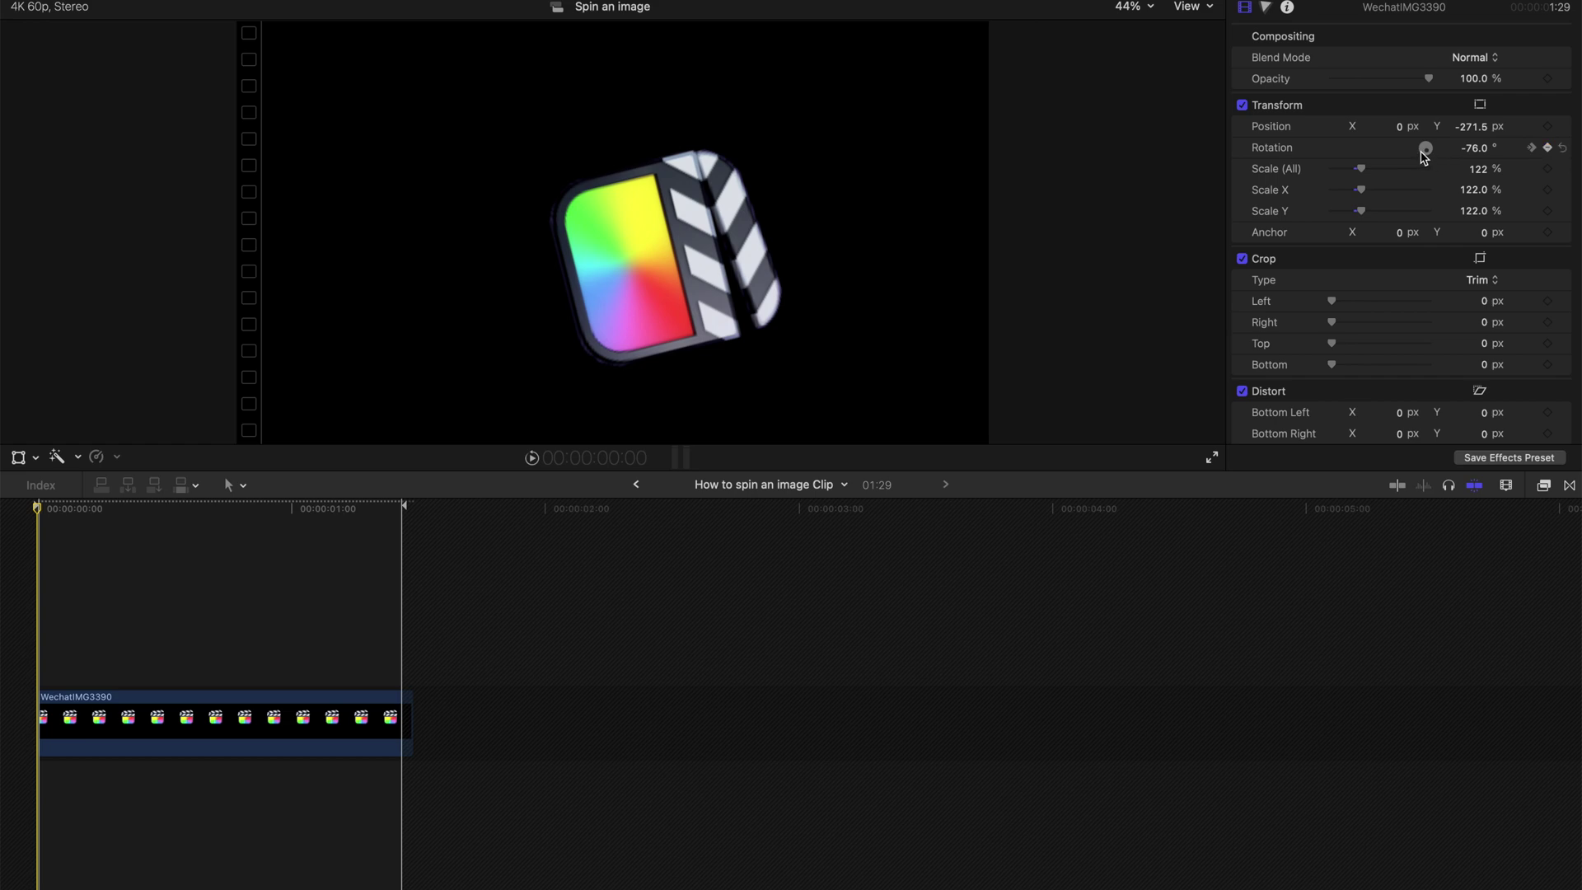
right_click(104, 722)
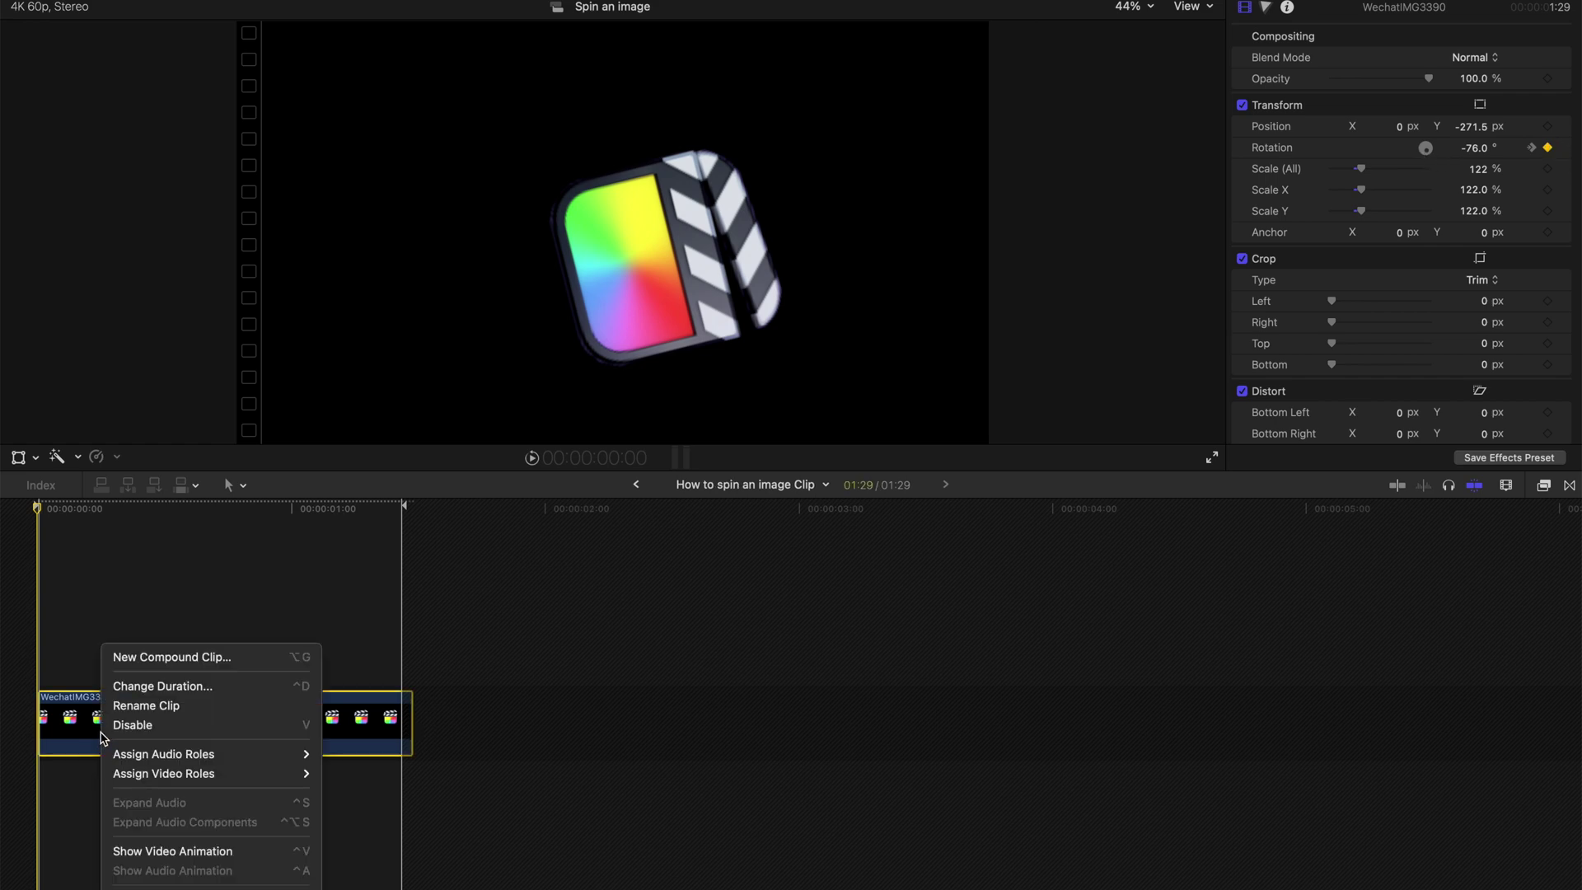
click(182, 851)
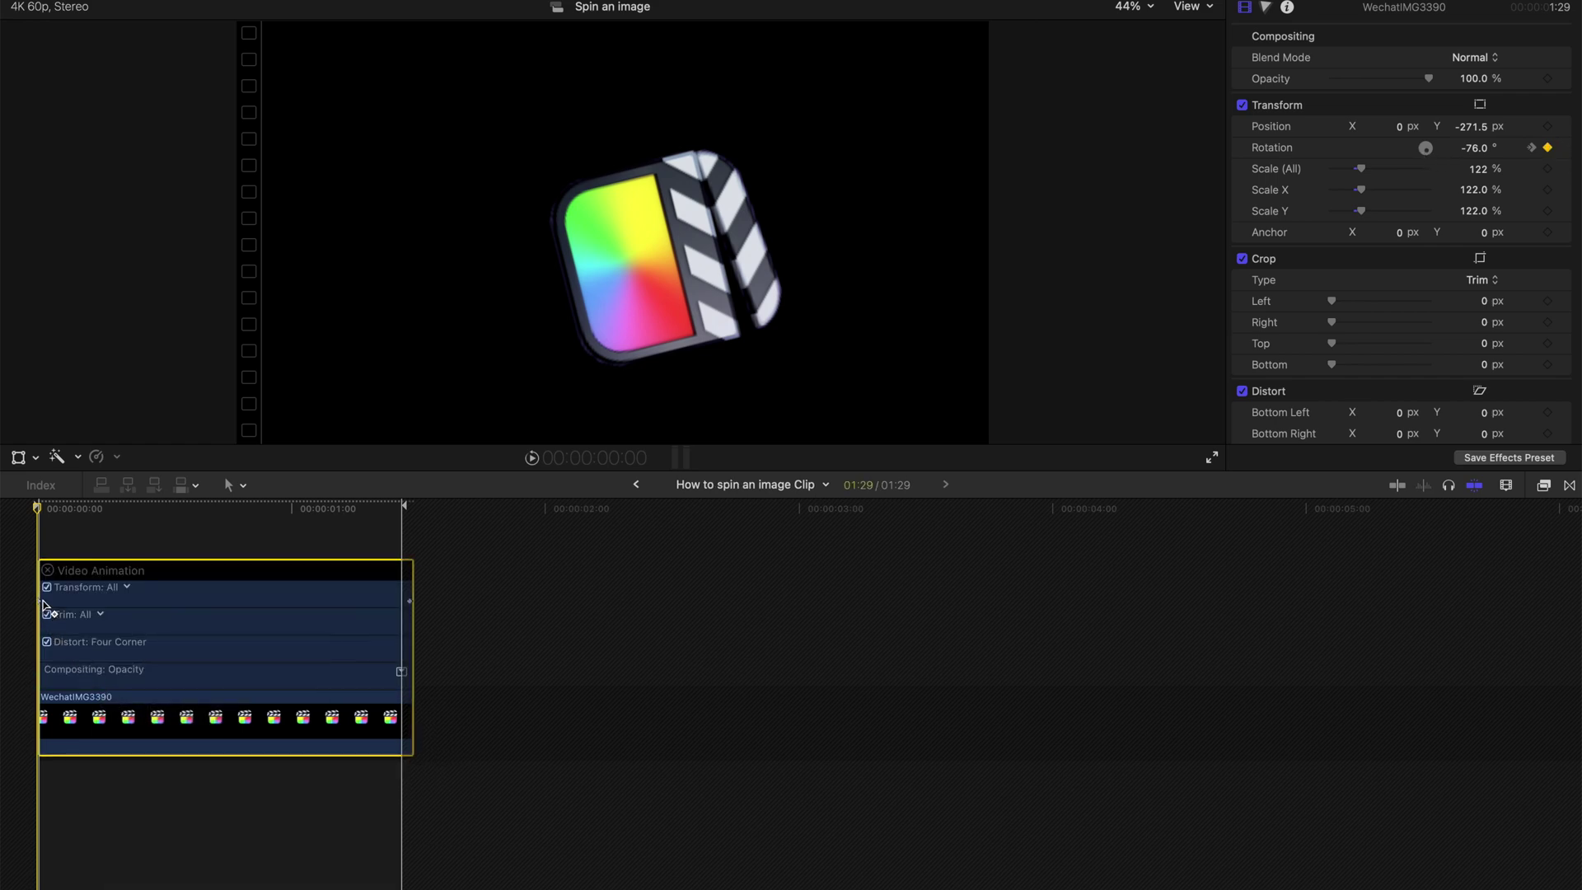
click(43, 604)
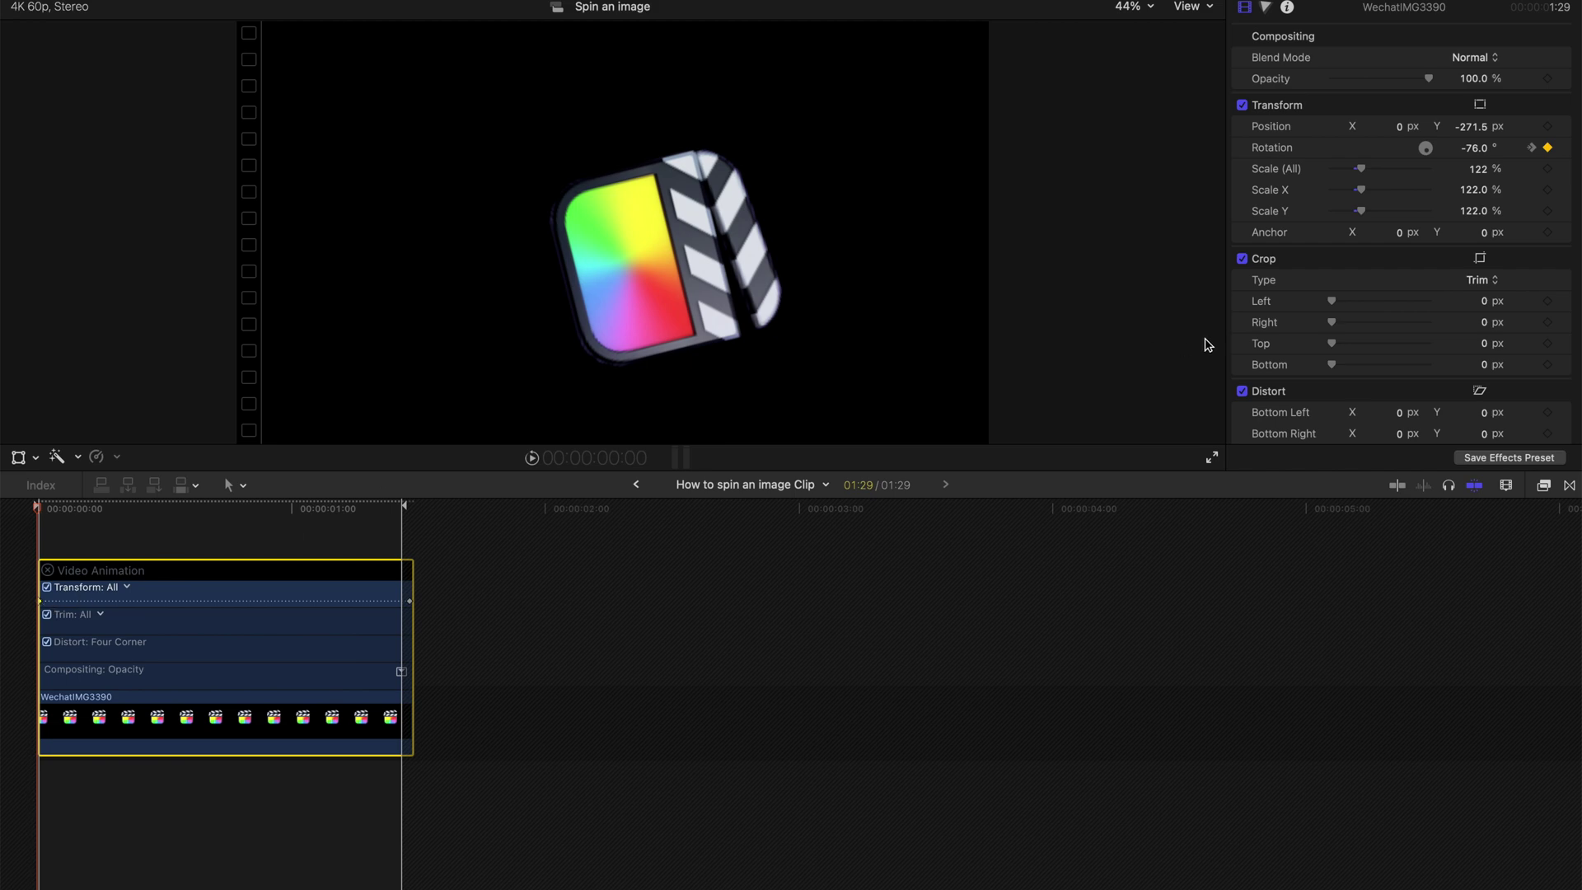
drag(1429, 157, 1536, 120)
scroll(378, 611, right, 1)
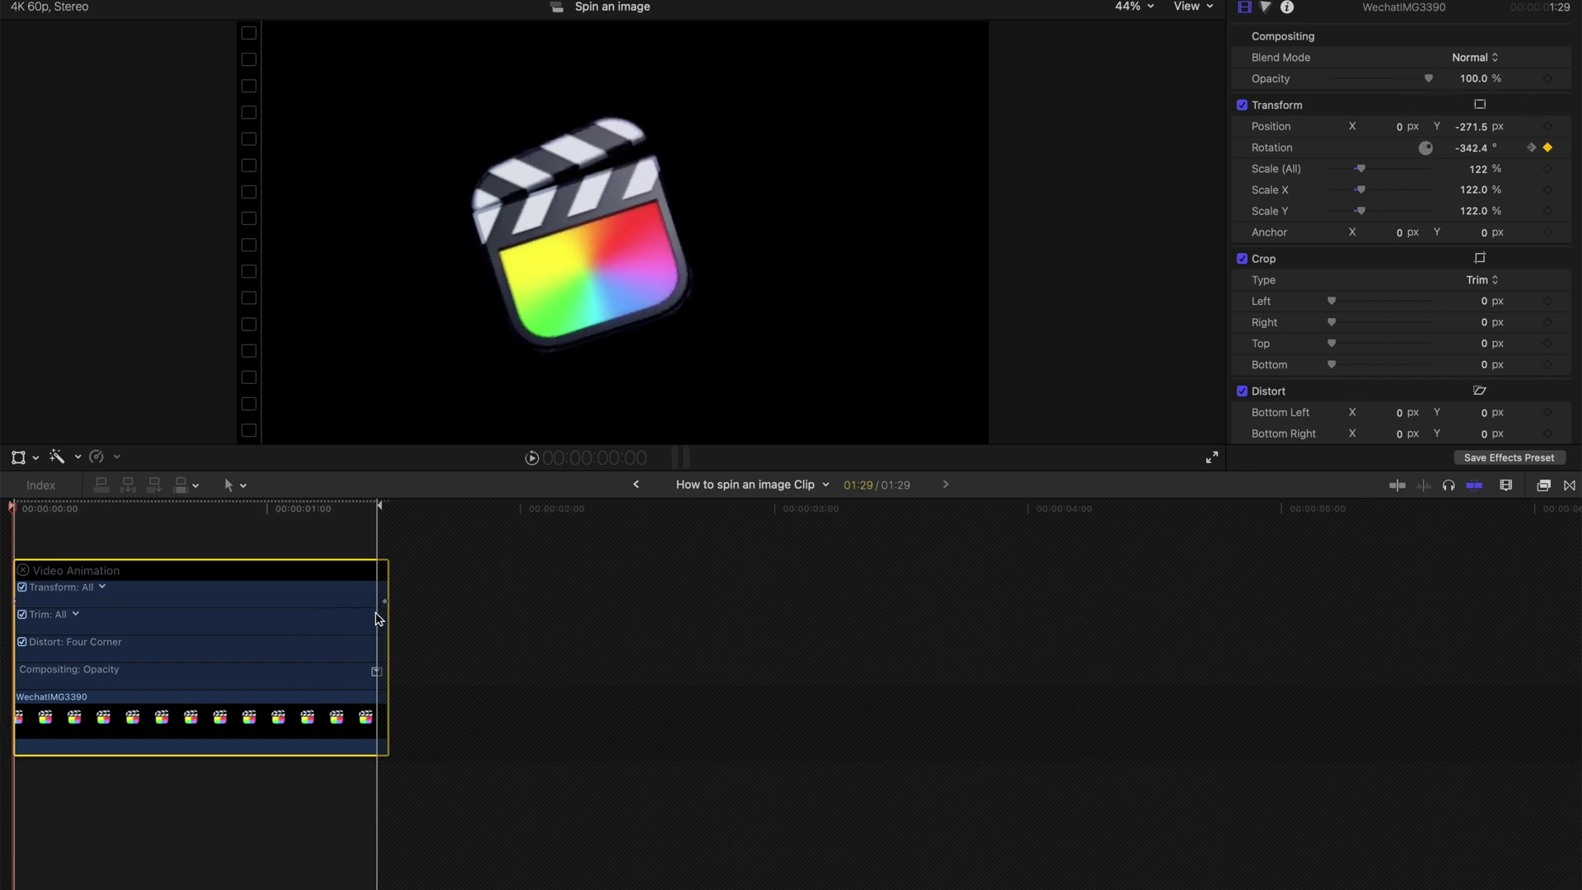
drag(385, 601, 368, 601)
click(636, 484)
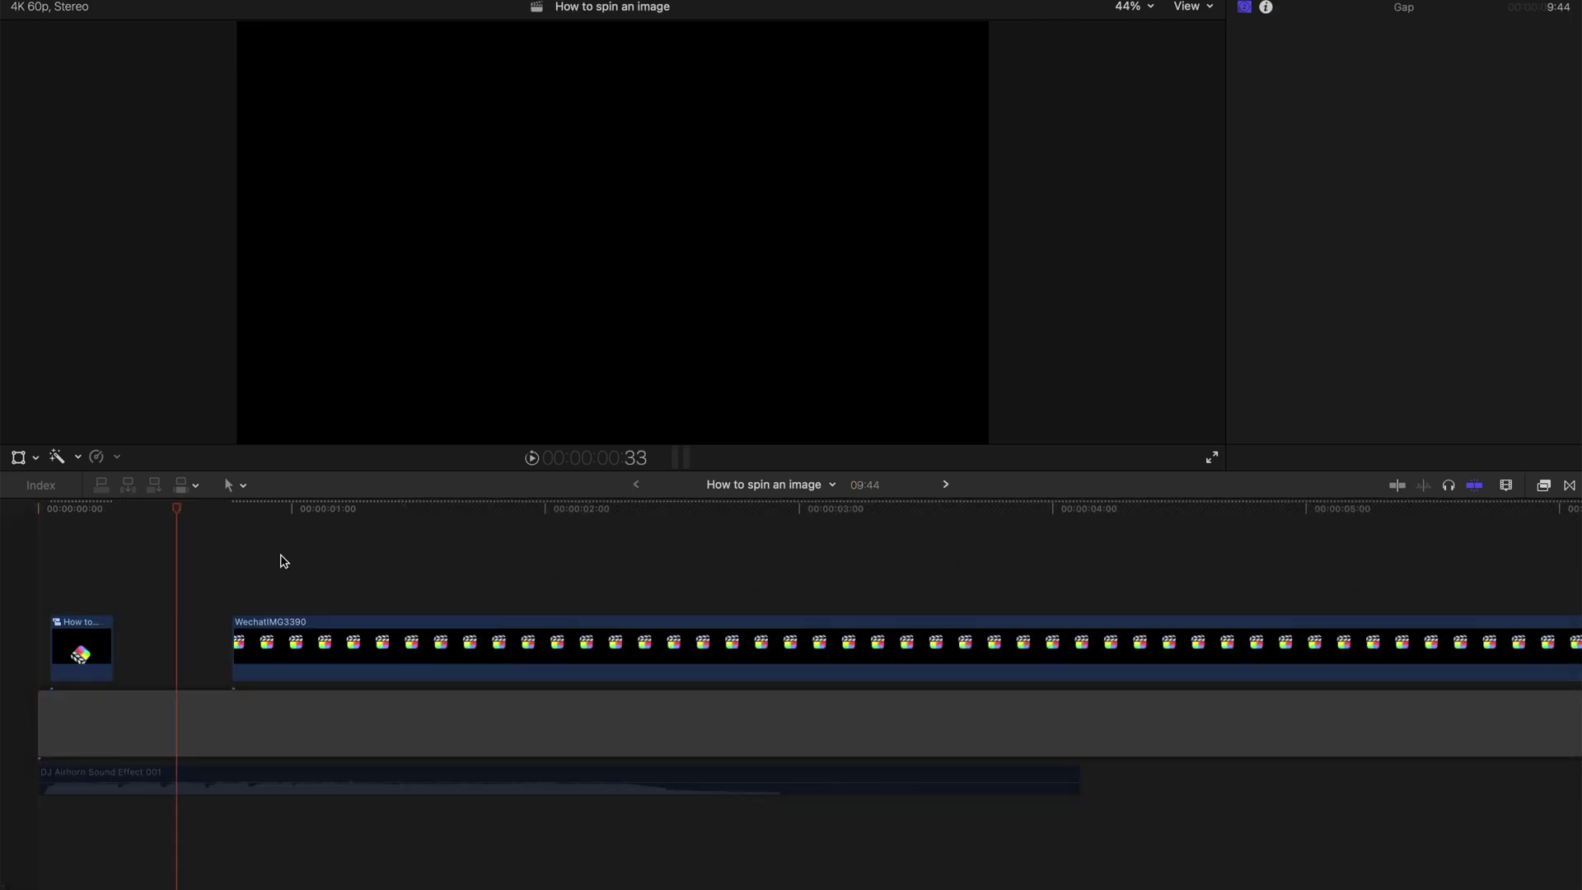
Preview the spin from the clip start and select the spinning-icon clip.
click(53, 528)
key(space)
click(51, 529)
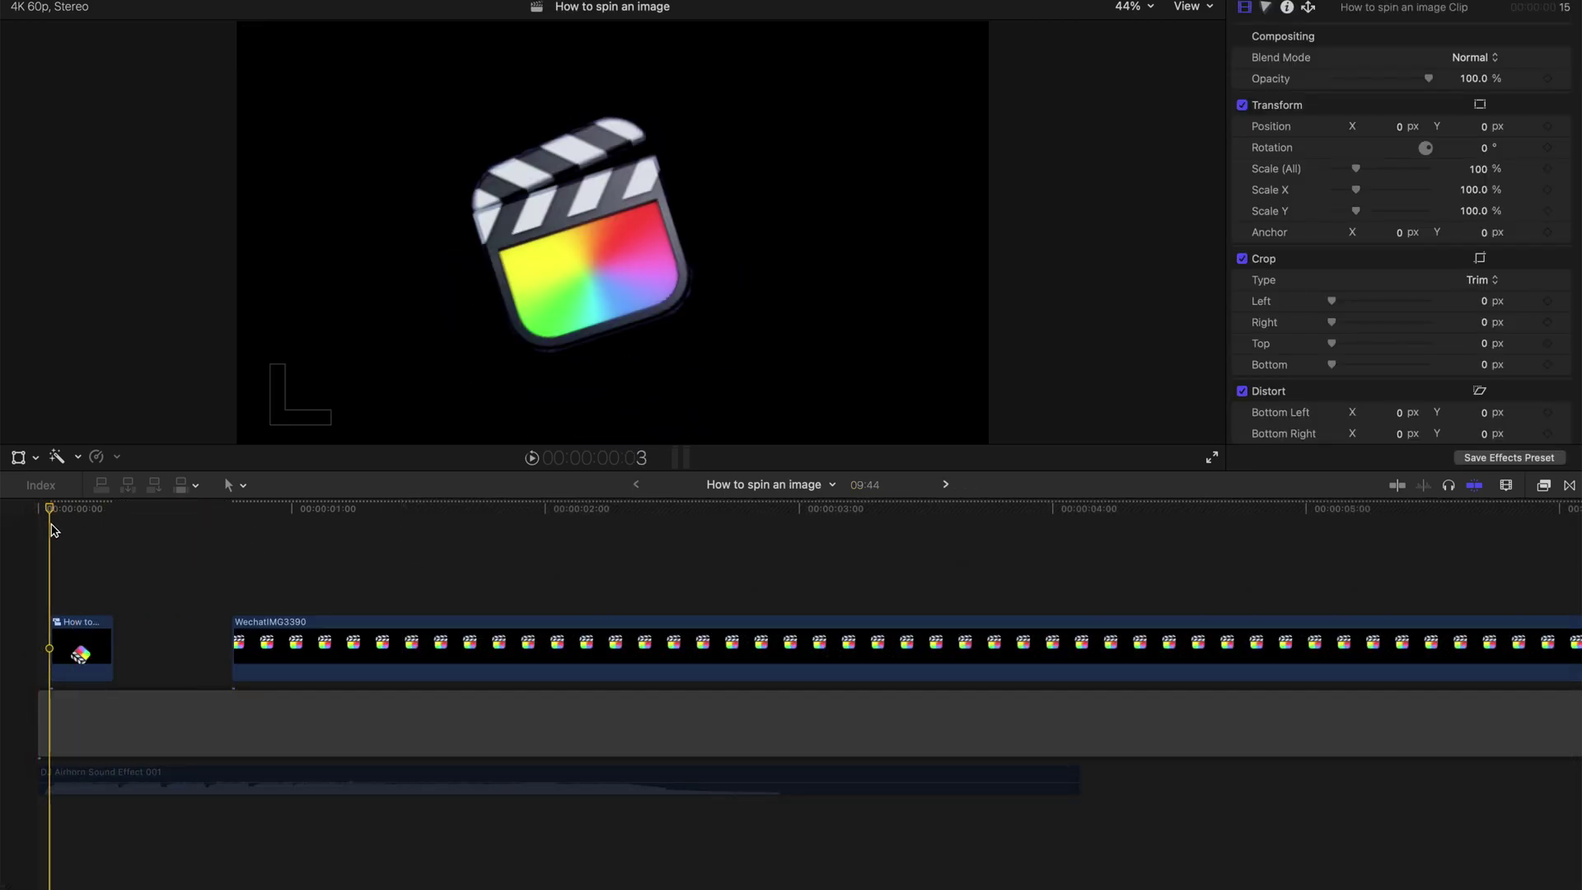
click(96, 774)
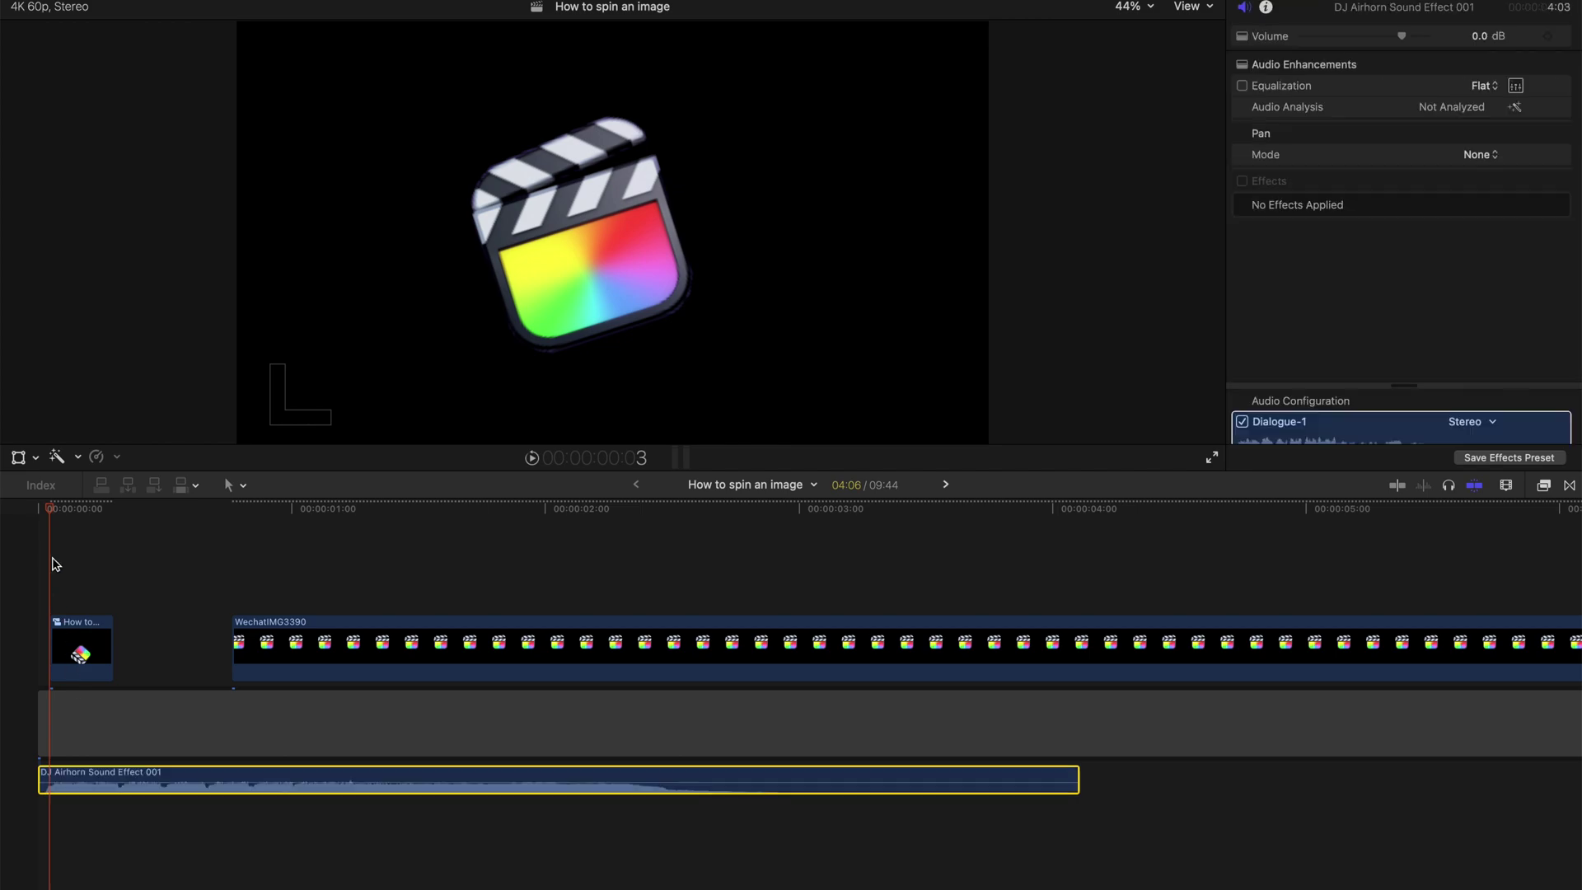
key(space)
click(47, 523)
click(70, 638)
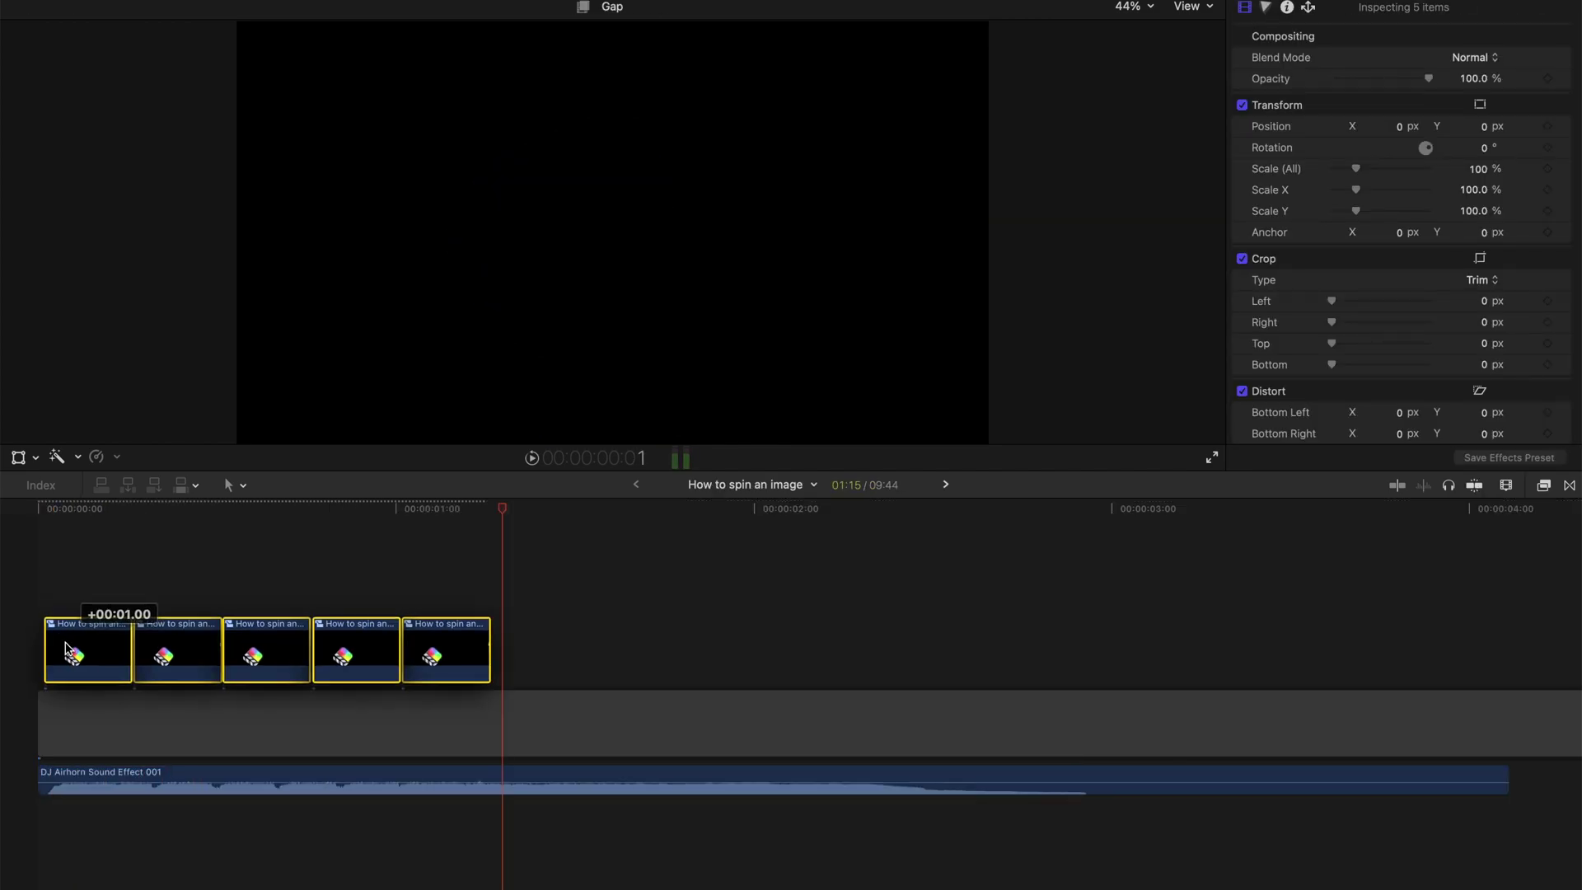
Play the row of five spinning-icon copies from the timeline start.
click(37, 528)
click(38, 528)
key(space)
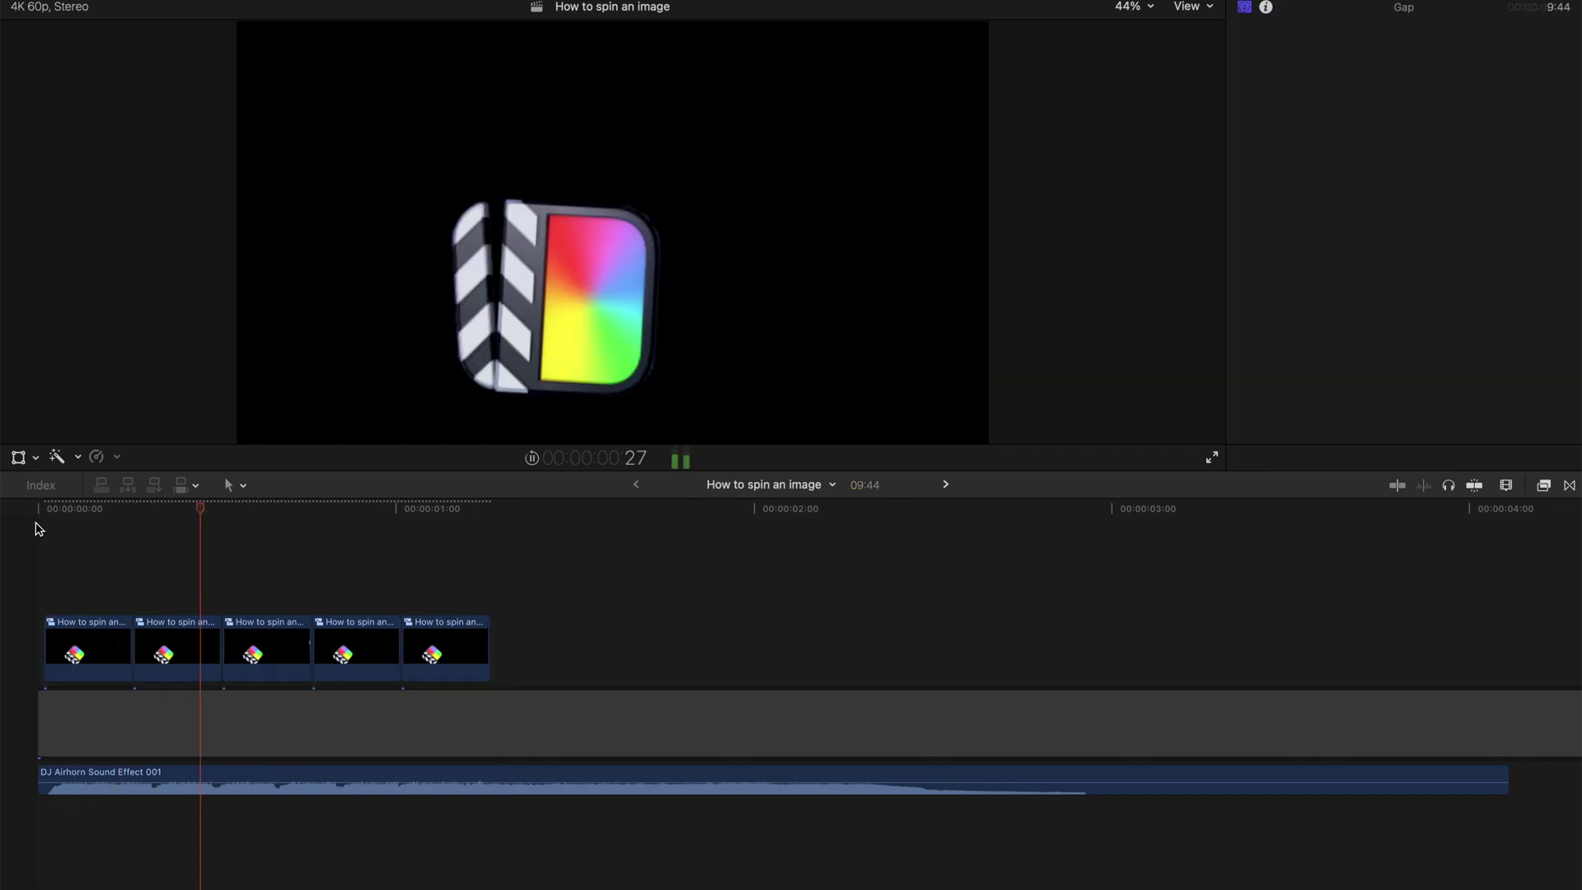
key(space)
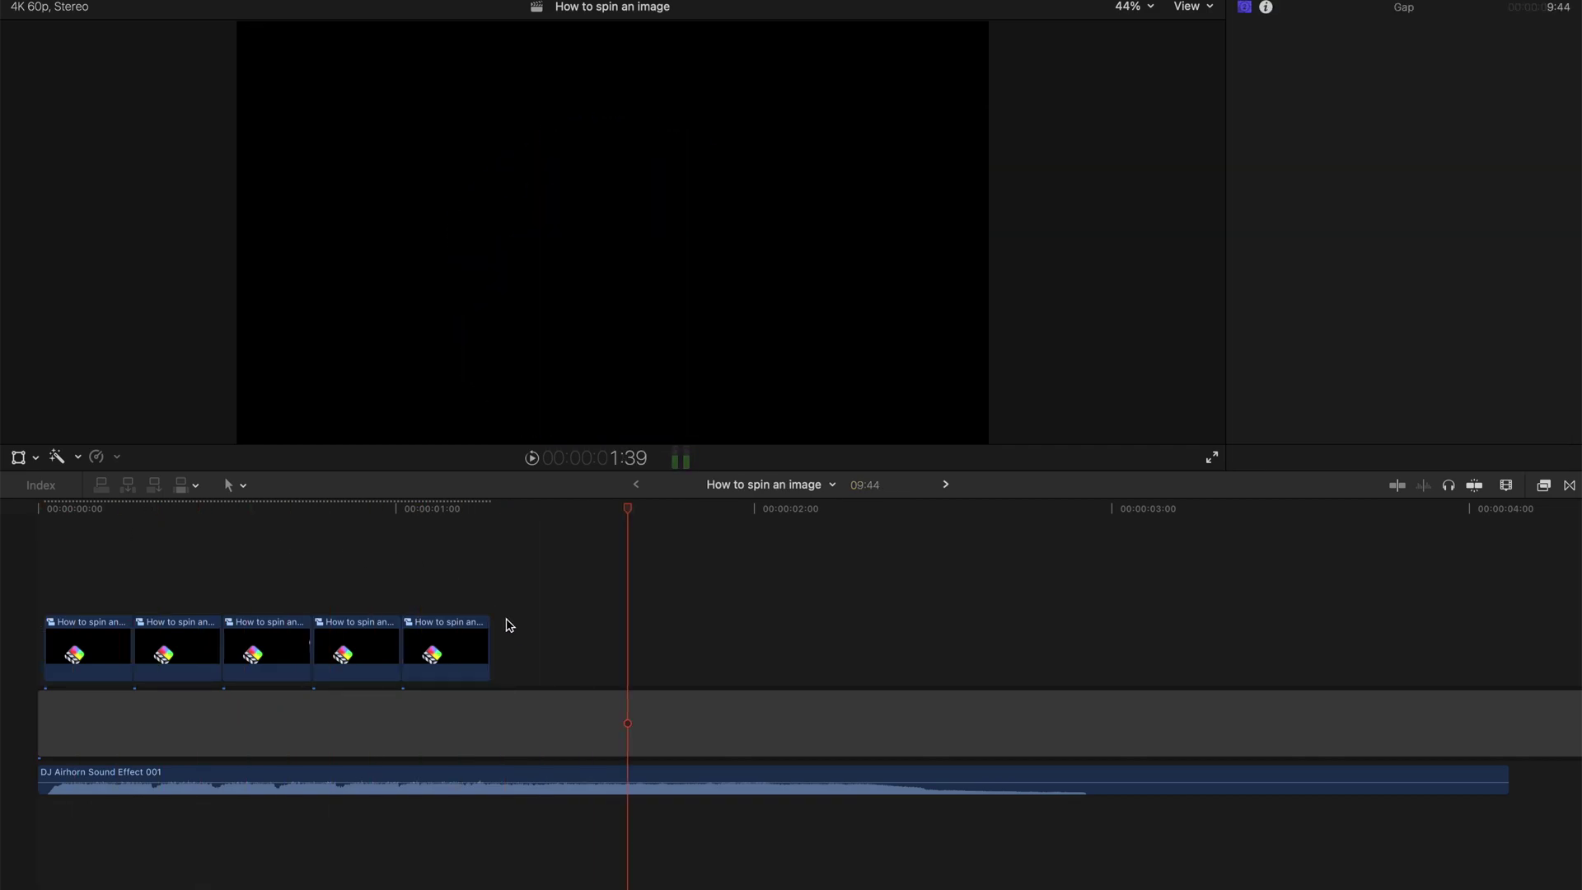
click(493, 551)
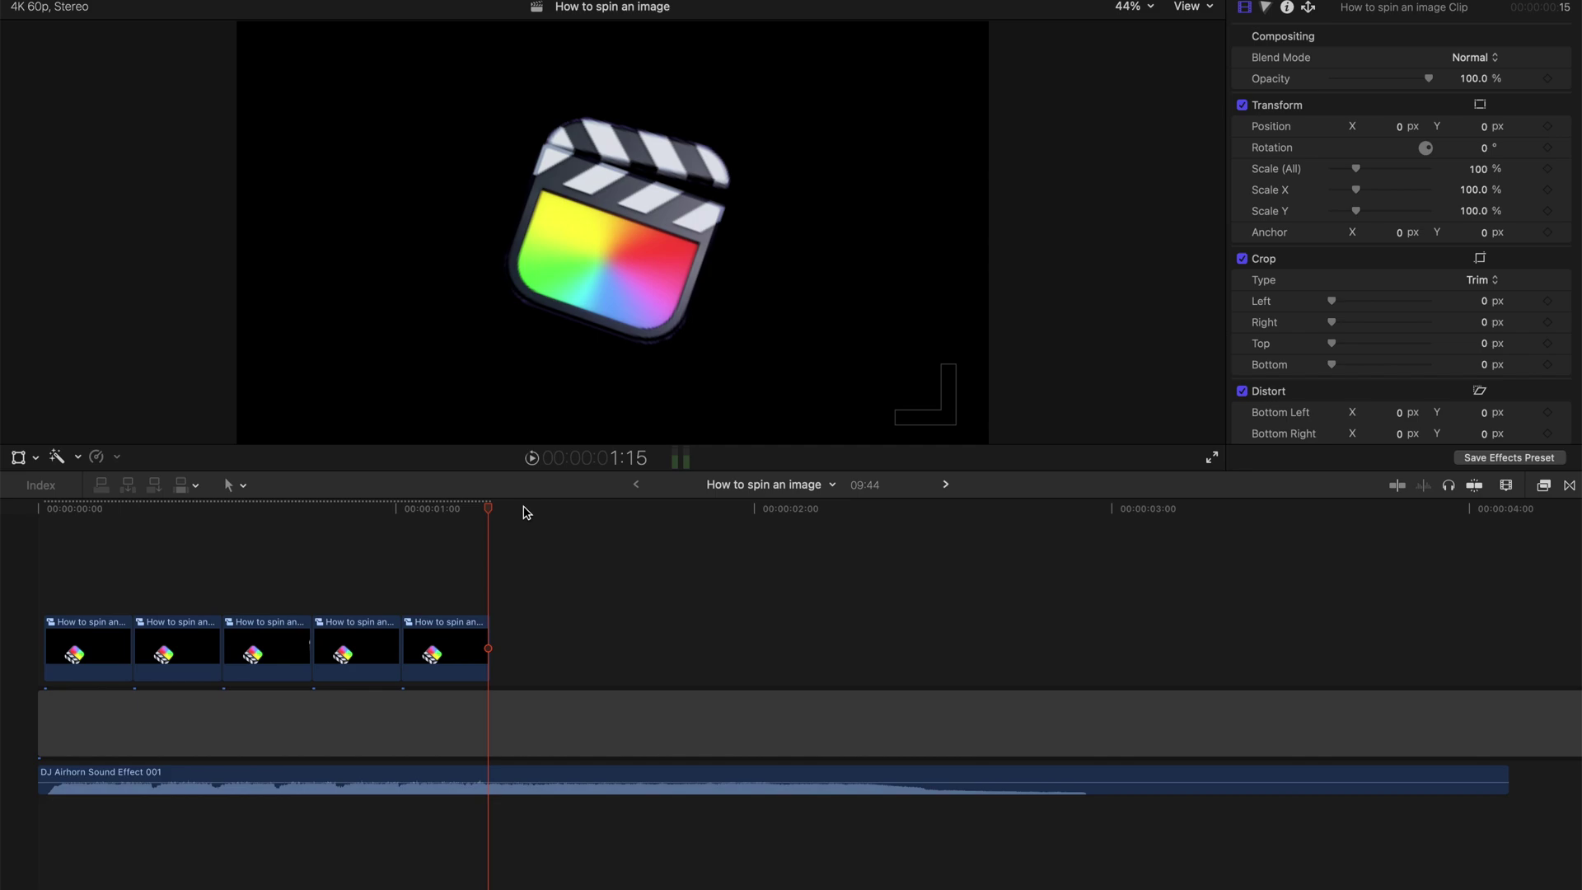
Check the fifth compound clip, then paste WechatIMG3390 at the clips' end.
double_click(404, 663)
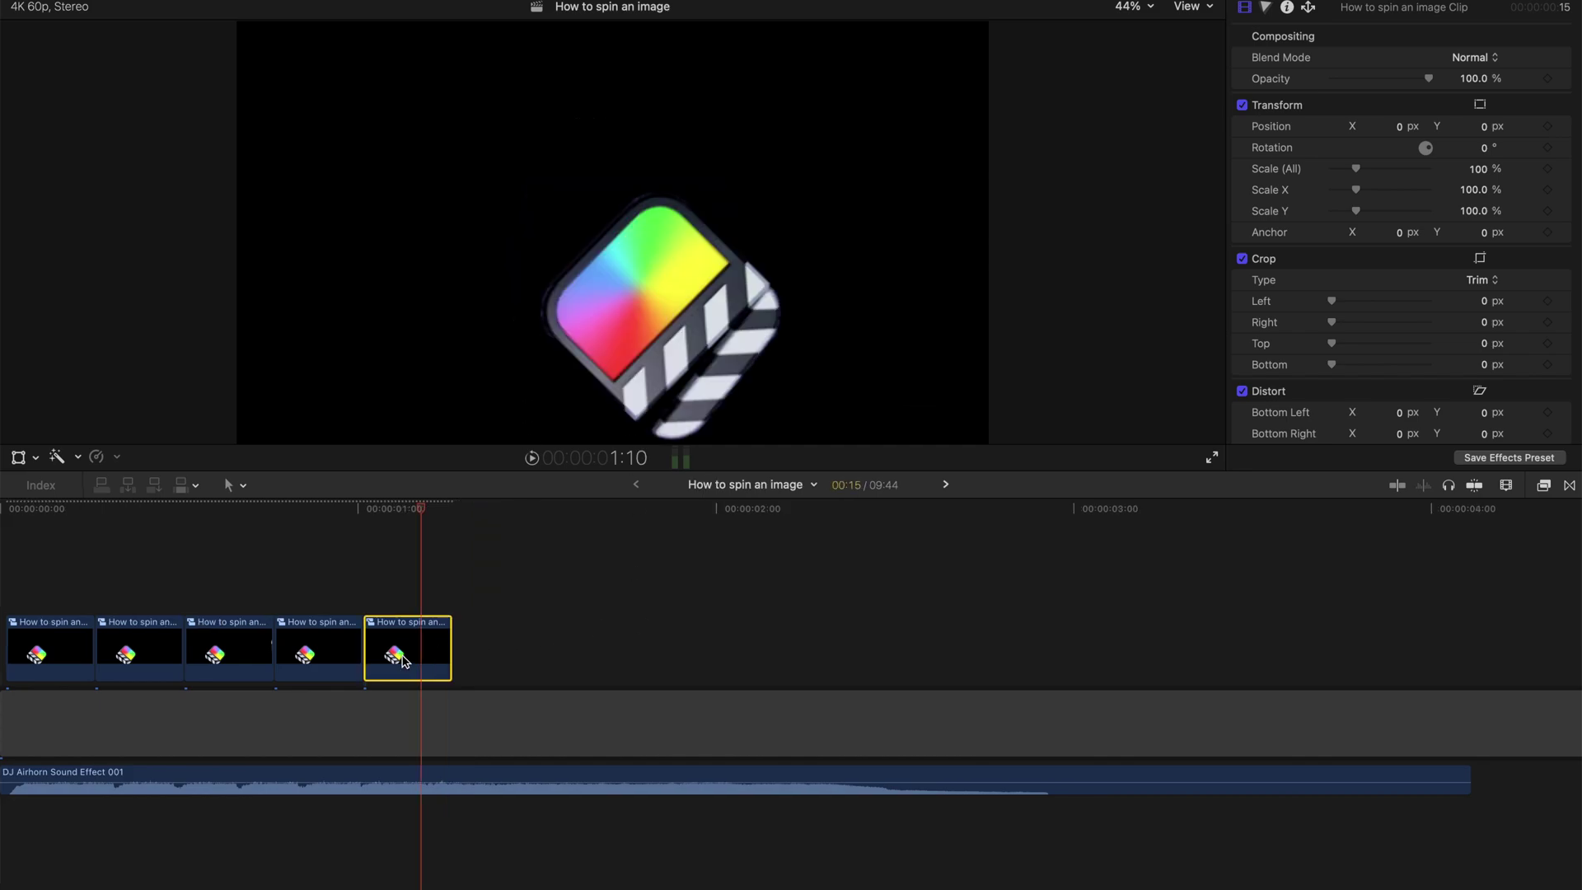
click(636, 484)
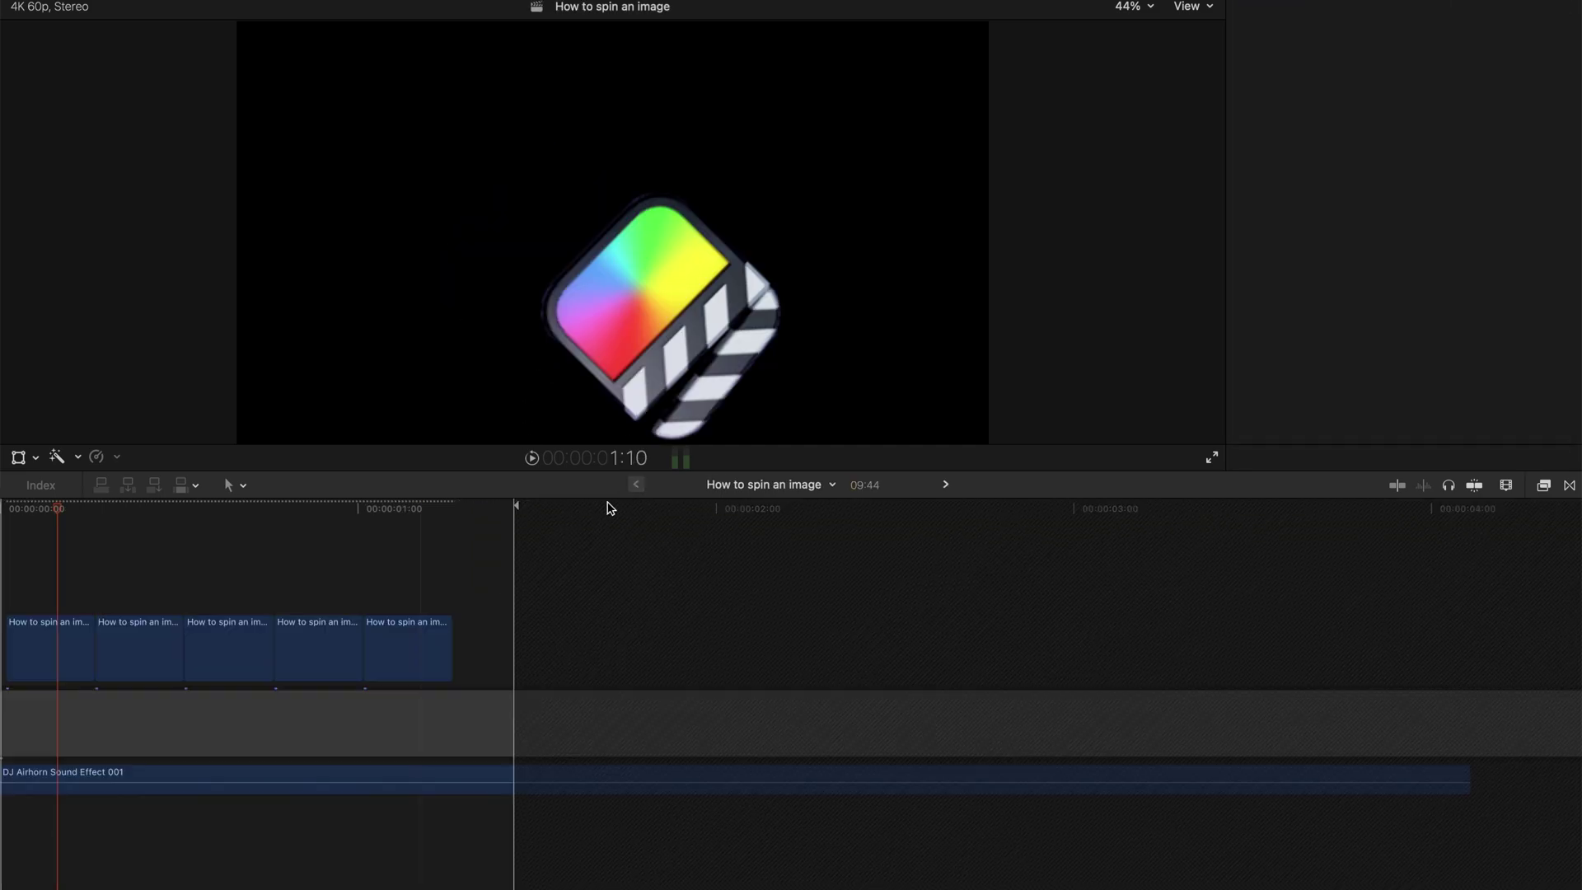
click(443, 529)
key(super+v)
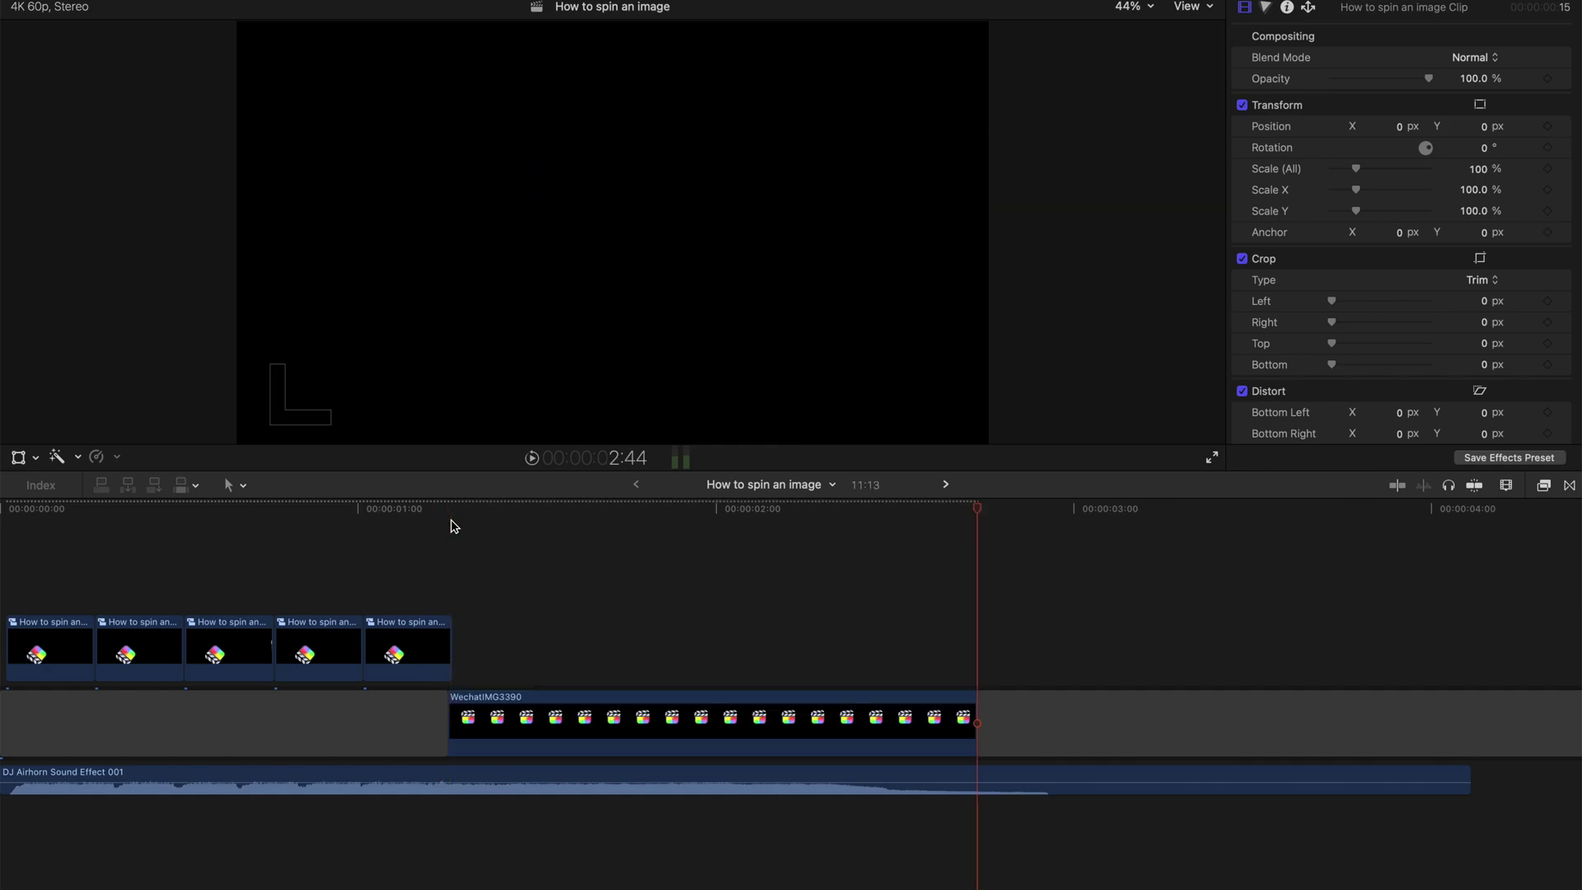
Play the sequence from about one second, zoom out, and select WechatIMG3390.
click(364, 547)
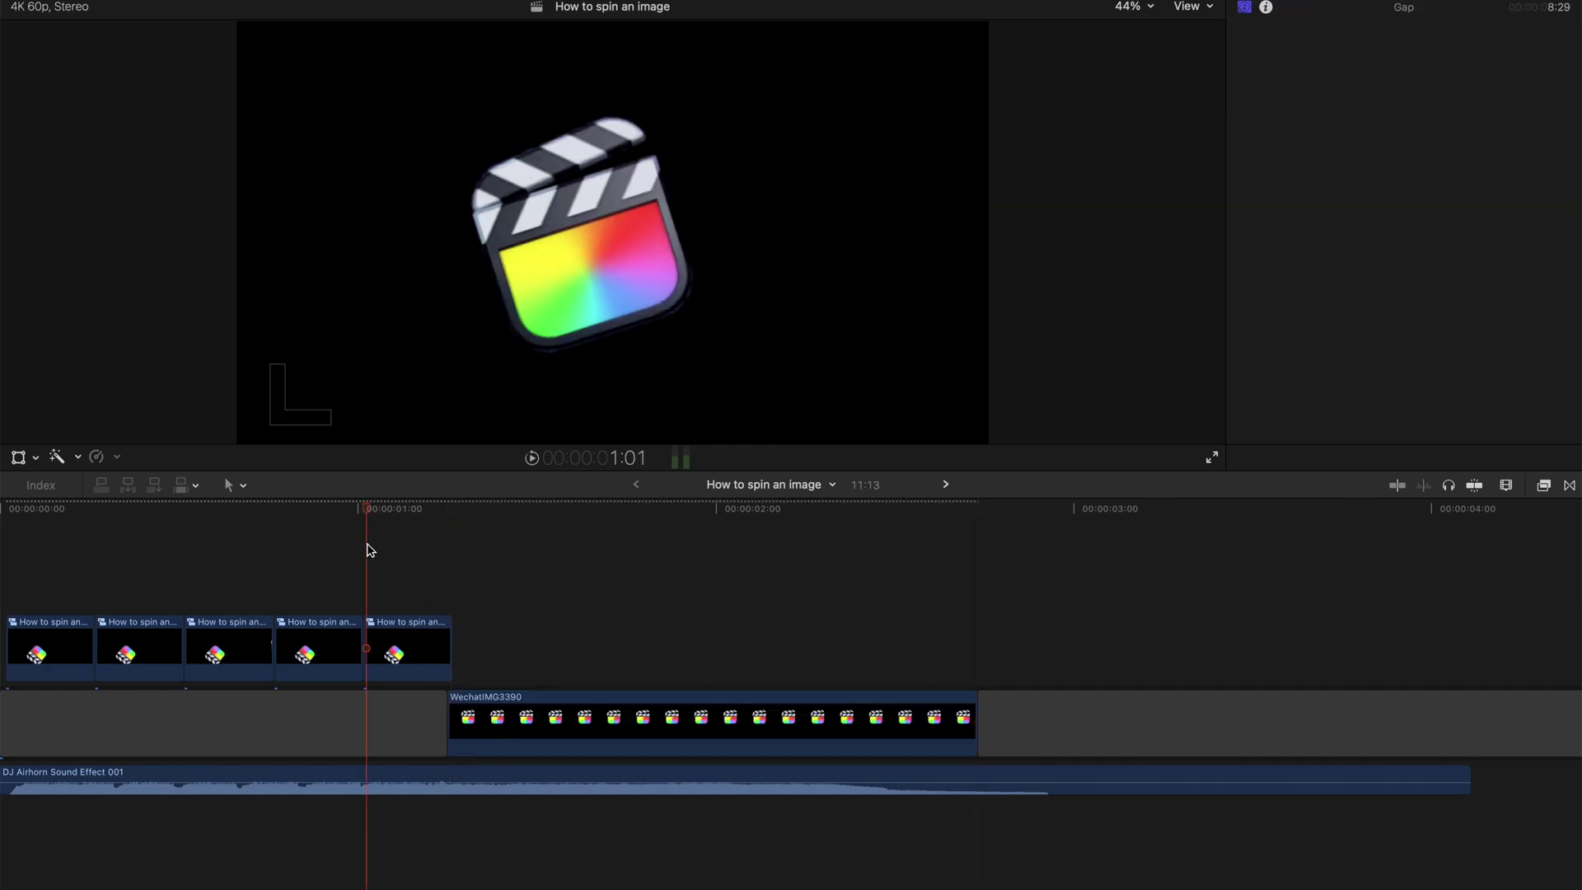
key(space)
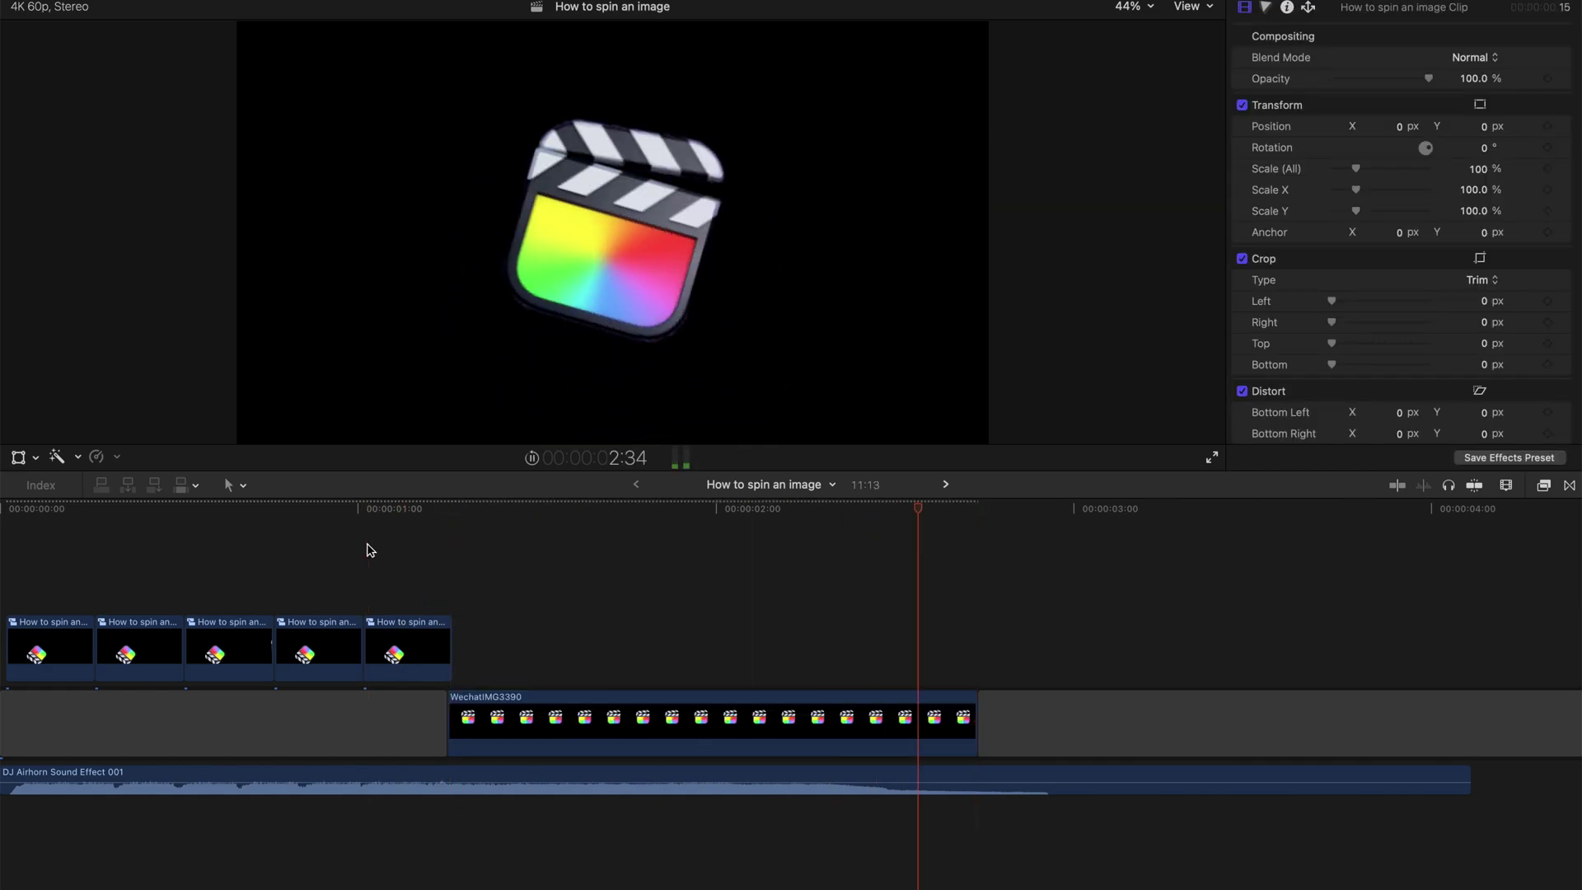
key(space)
key(super+minus)
click(513, 713)
Make WechatIMG3390 a compound clip and retime it faster by shortening it.
key(alt+g)
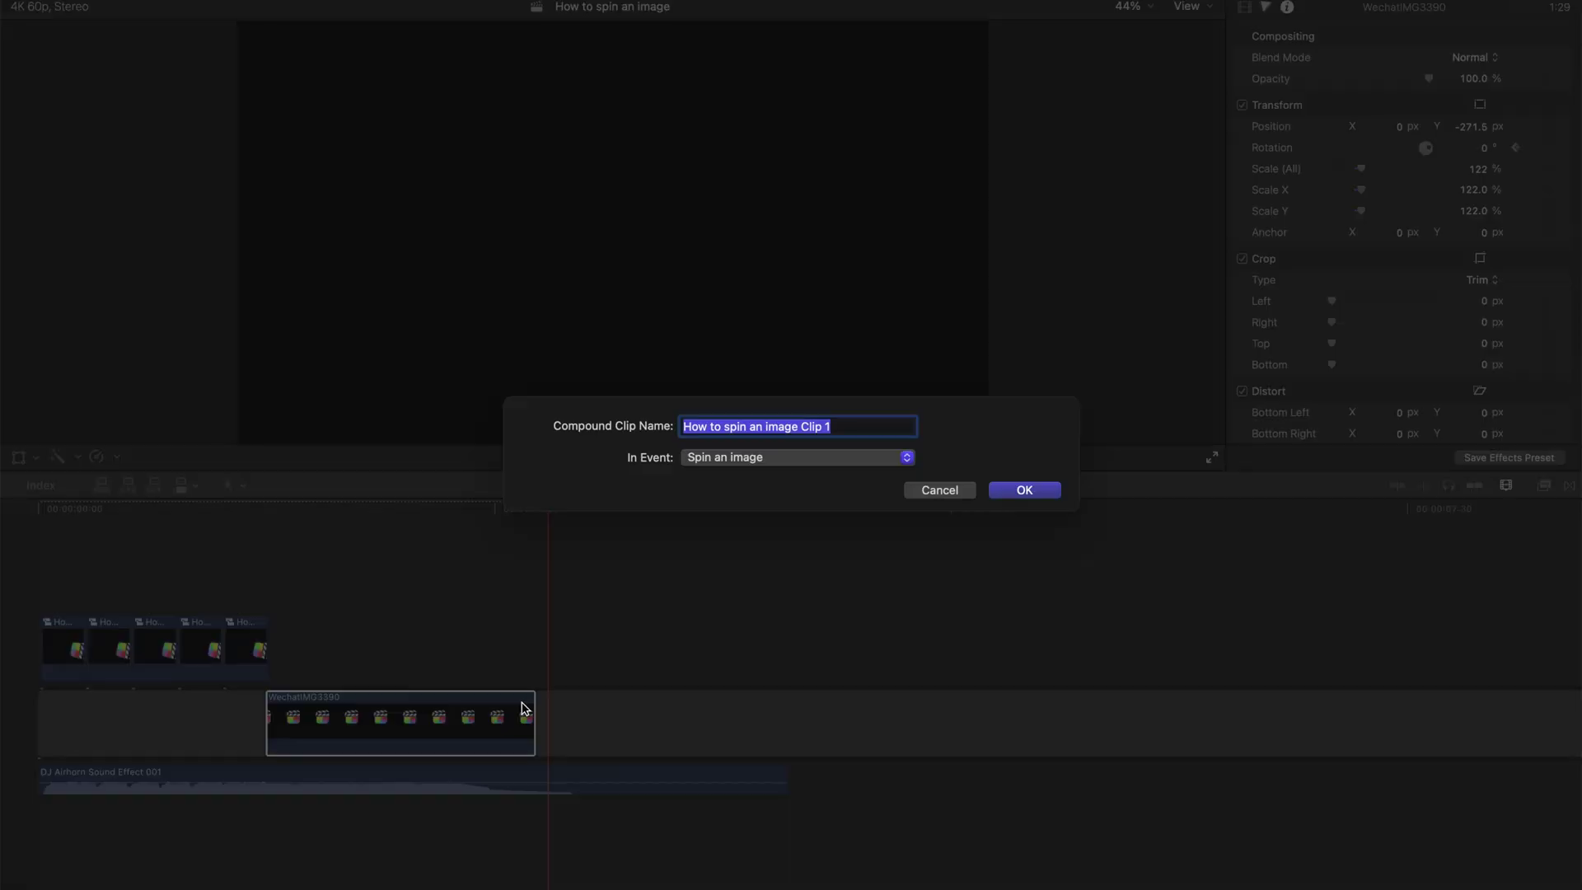
click(1023, 490)
key(super+r)
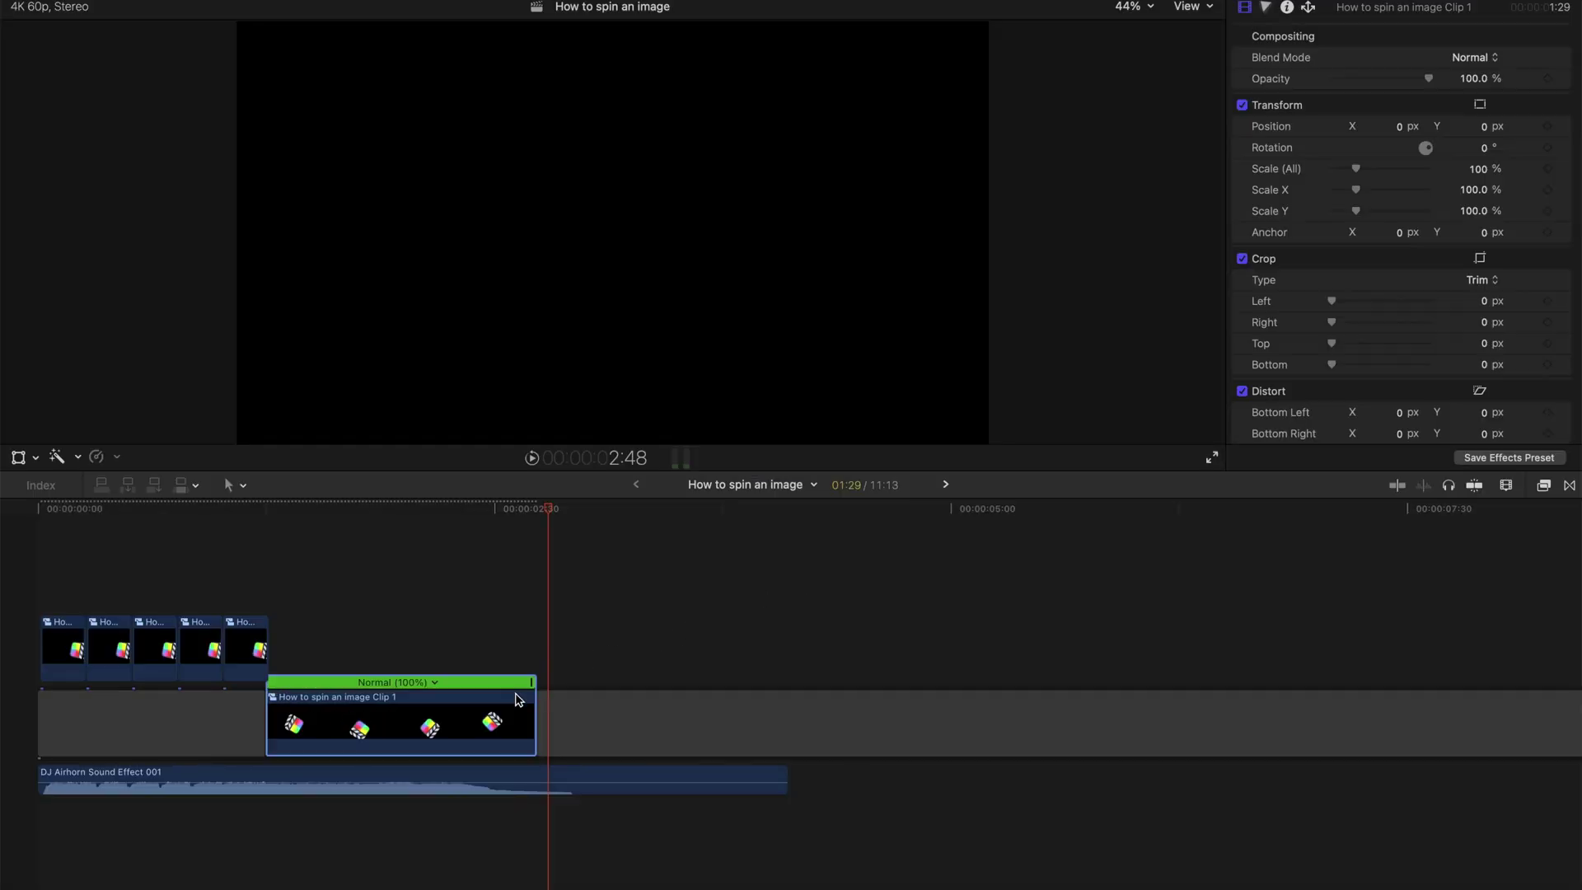
drag(533, 682, 474, 683)
Play the sequence from the start and scrub through the spinning logo.
click(20, 522)
key(space)
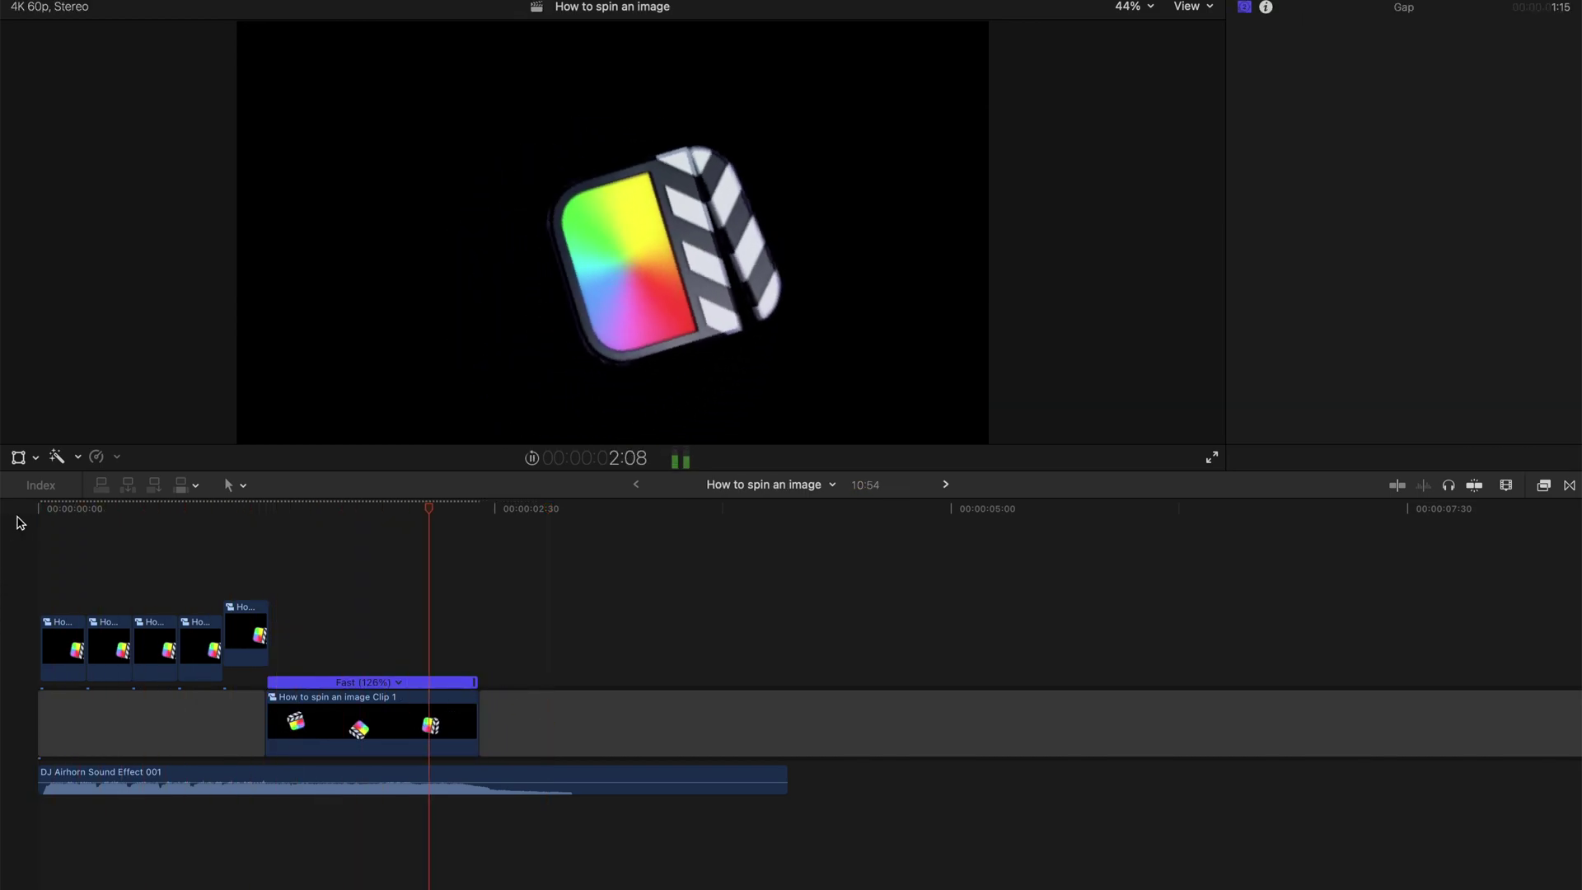
key(space)
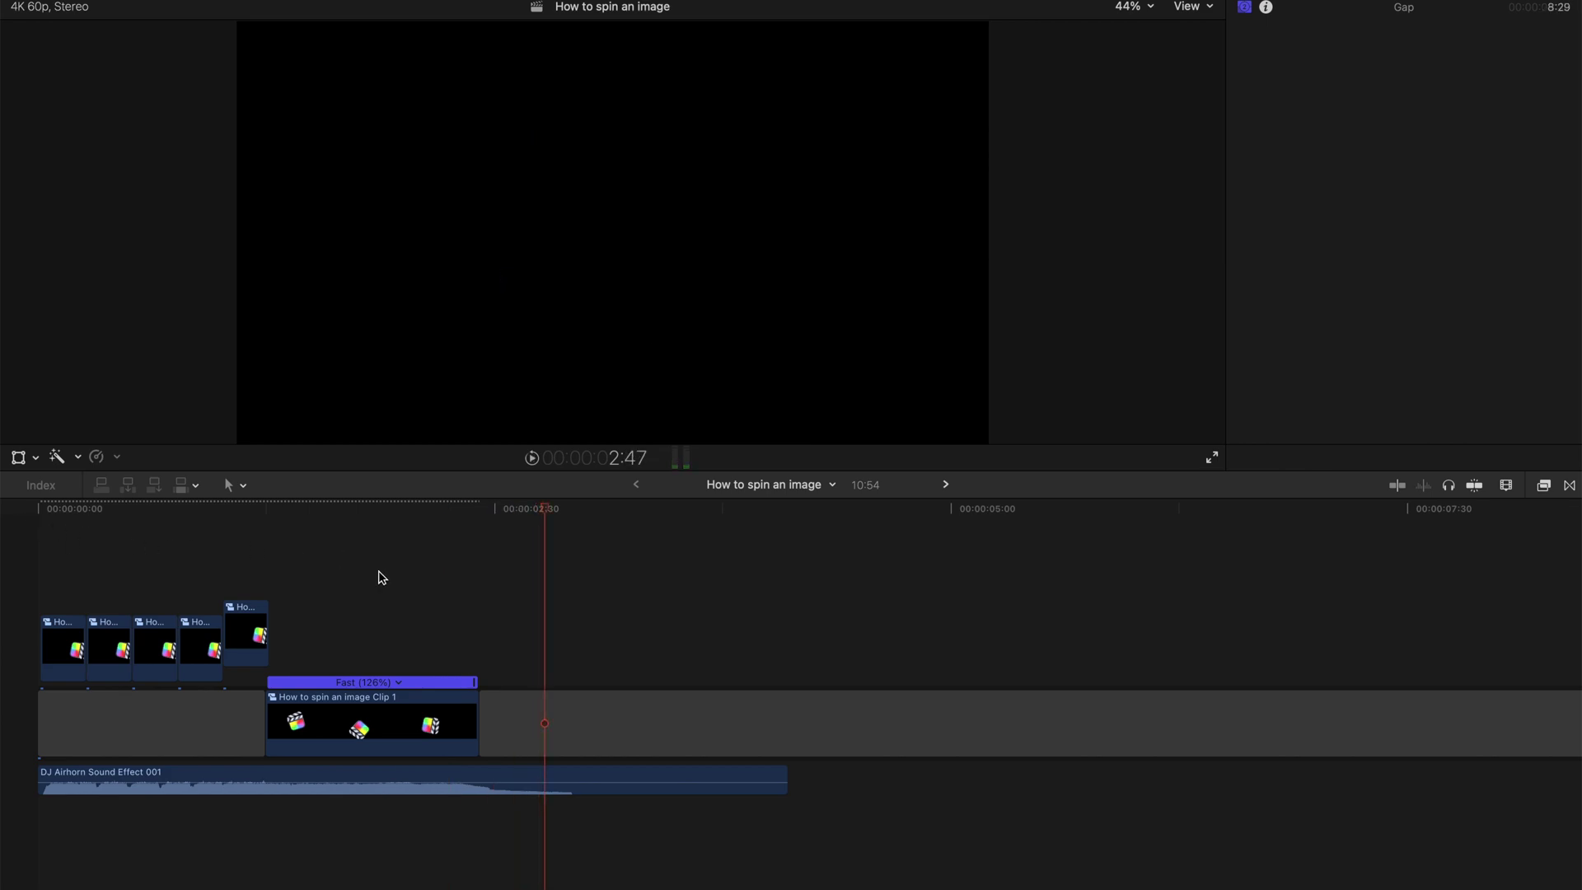
mouse_move(240, 508)
mouse_down()
mouse_move(293, 511)
mouse_move(251, 518)
mouse_up()
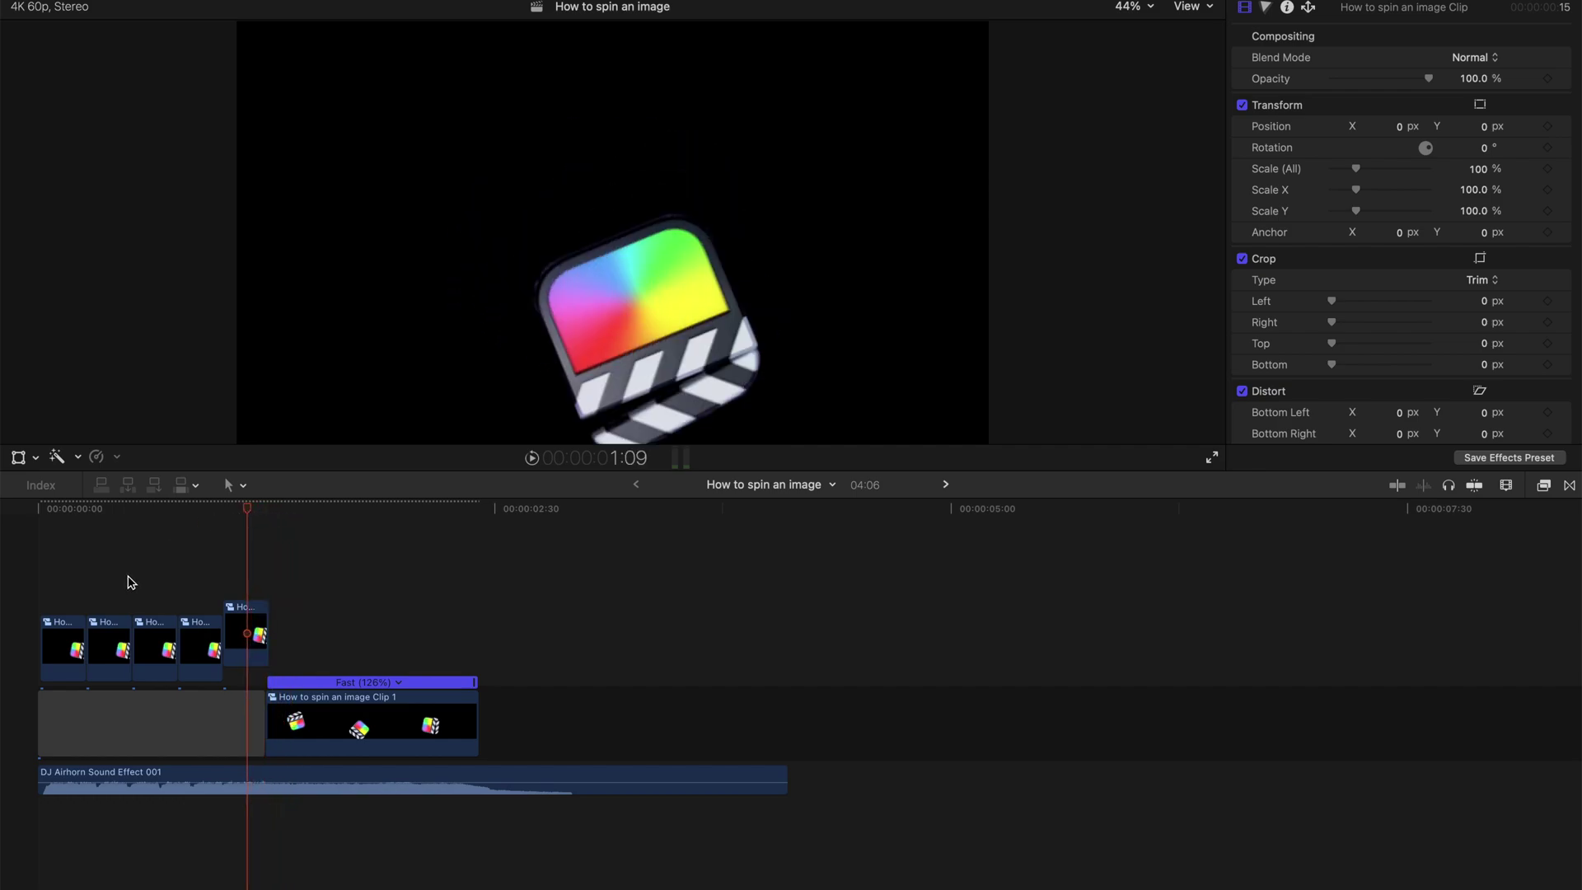
scroll(127, 582, up, 3)
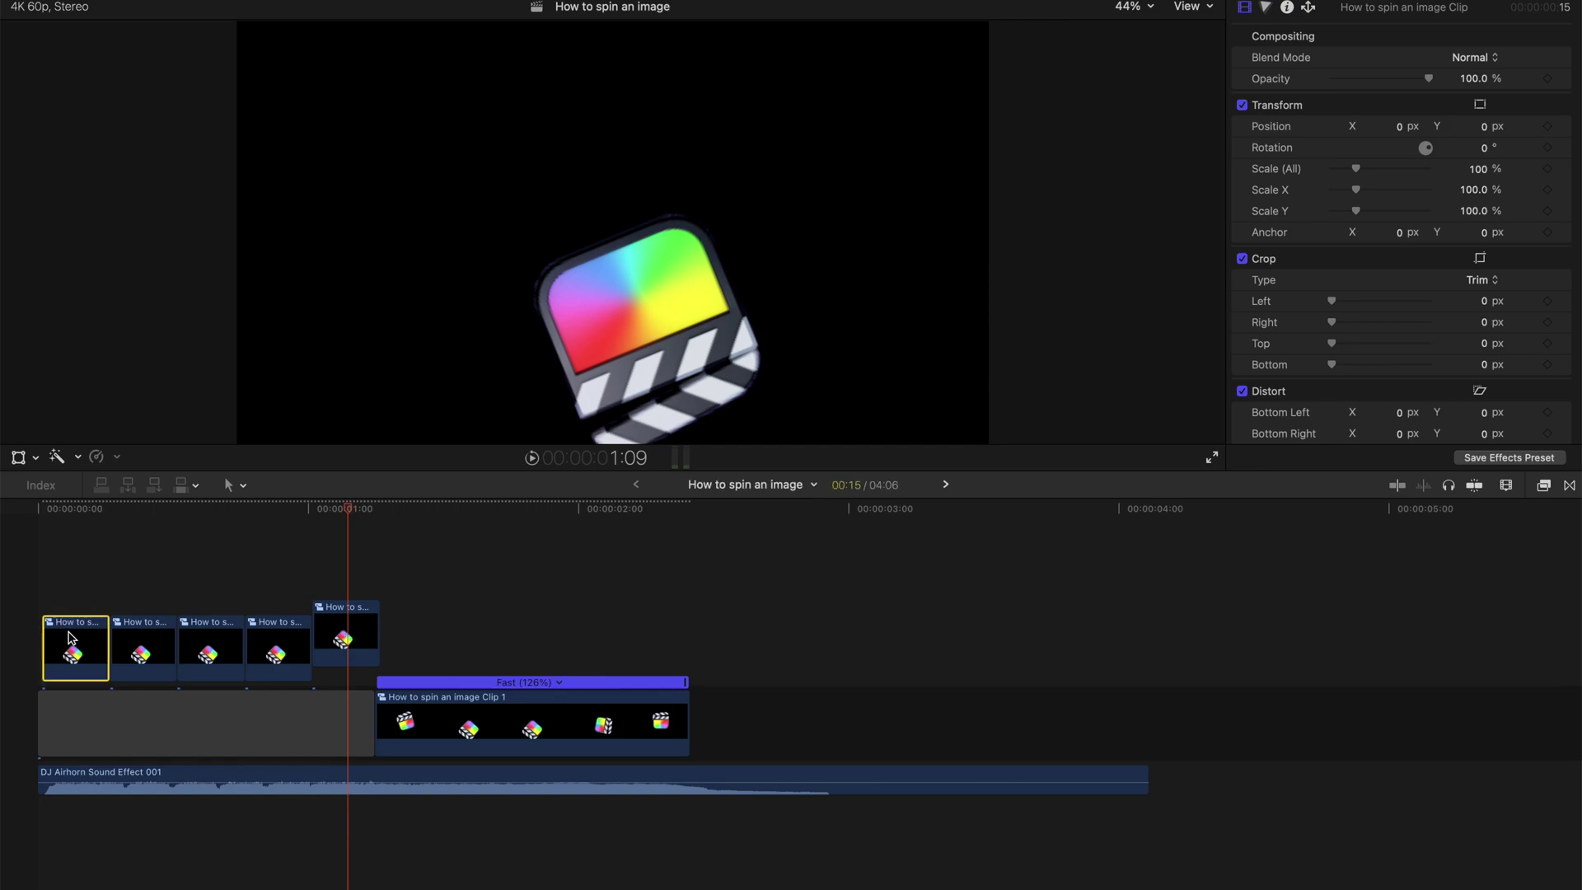
Lift the first icon clip above the storyline, paste copies at 0:17, and play back.
drag(69, 638, 97, 587)
click(116, 509)
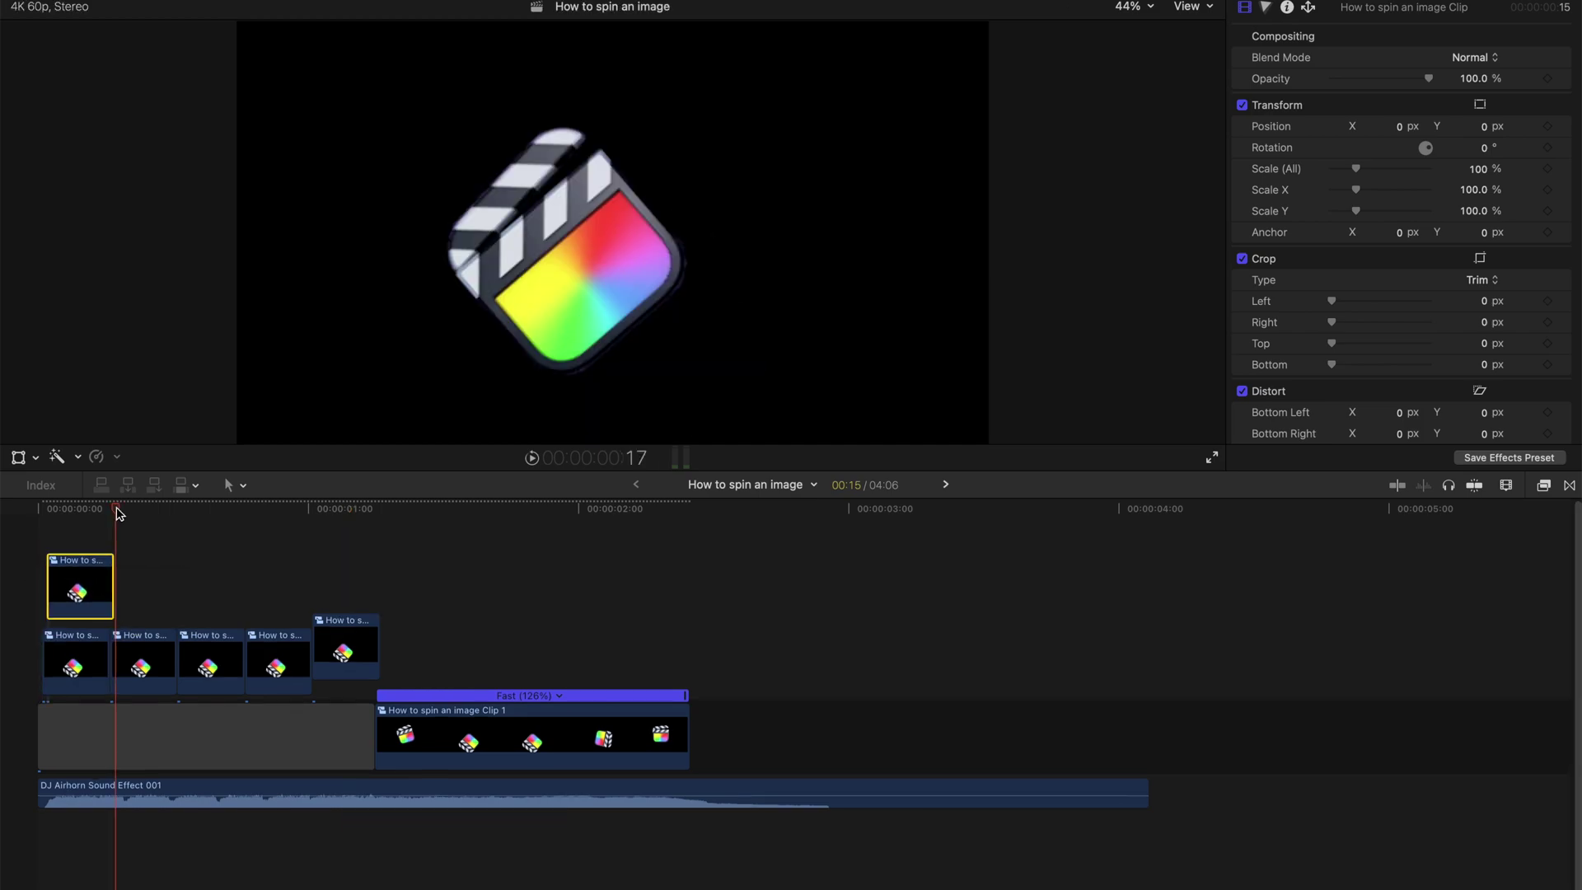
key(alt+v)
key(alt+v)
key(alt+v)
key(alt+v)
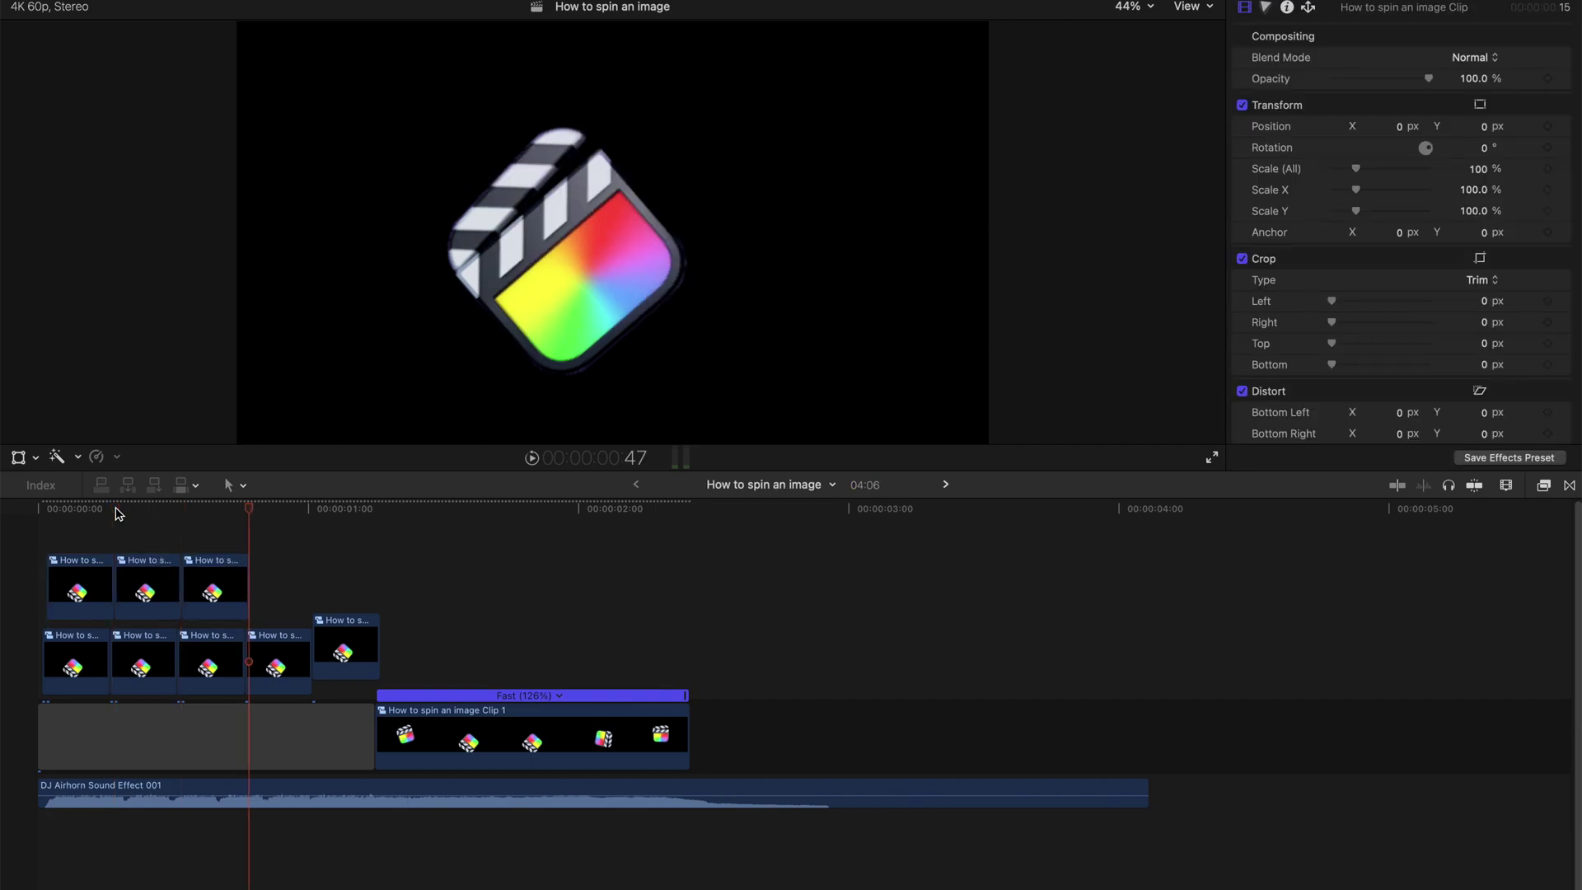
click(43, 513)
key(space)
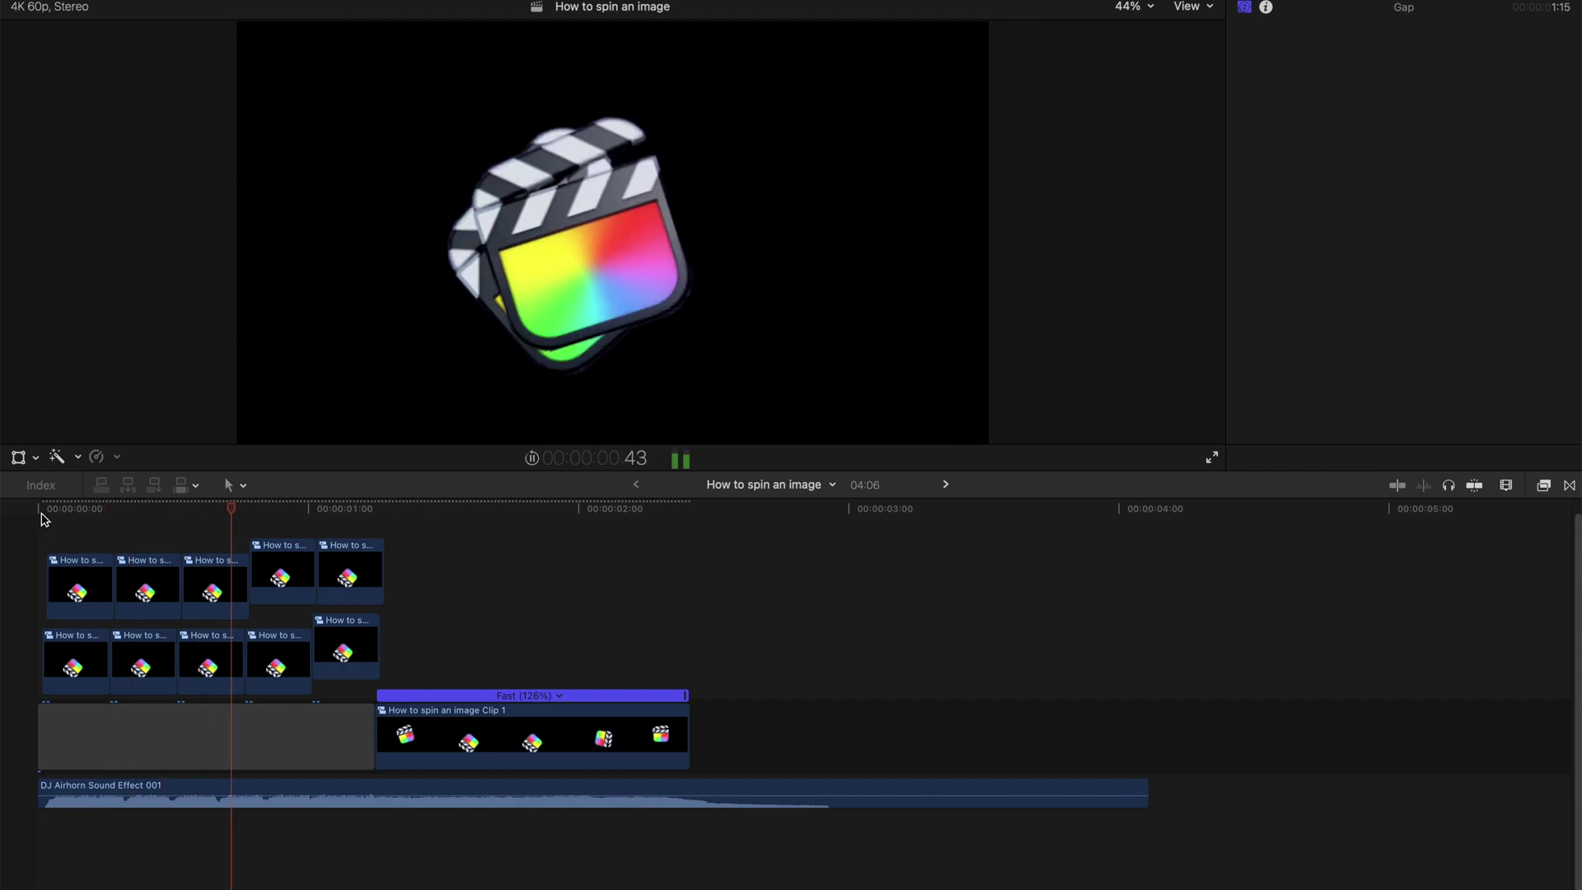
key(space)
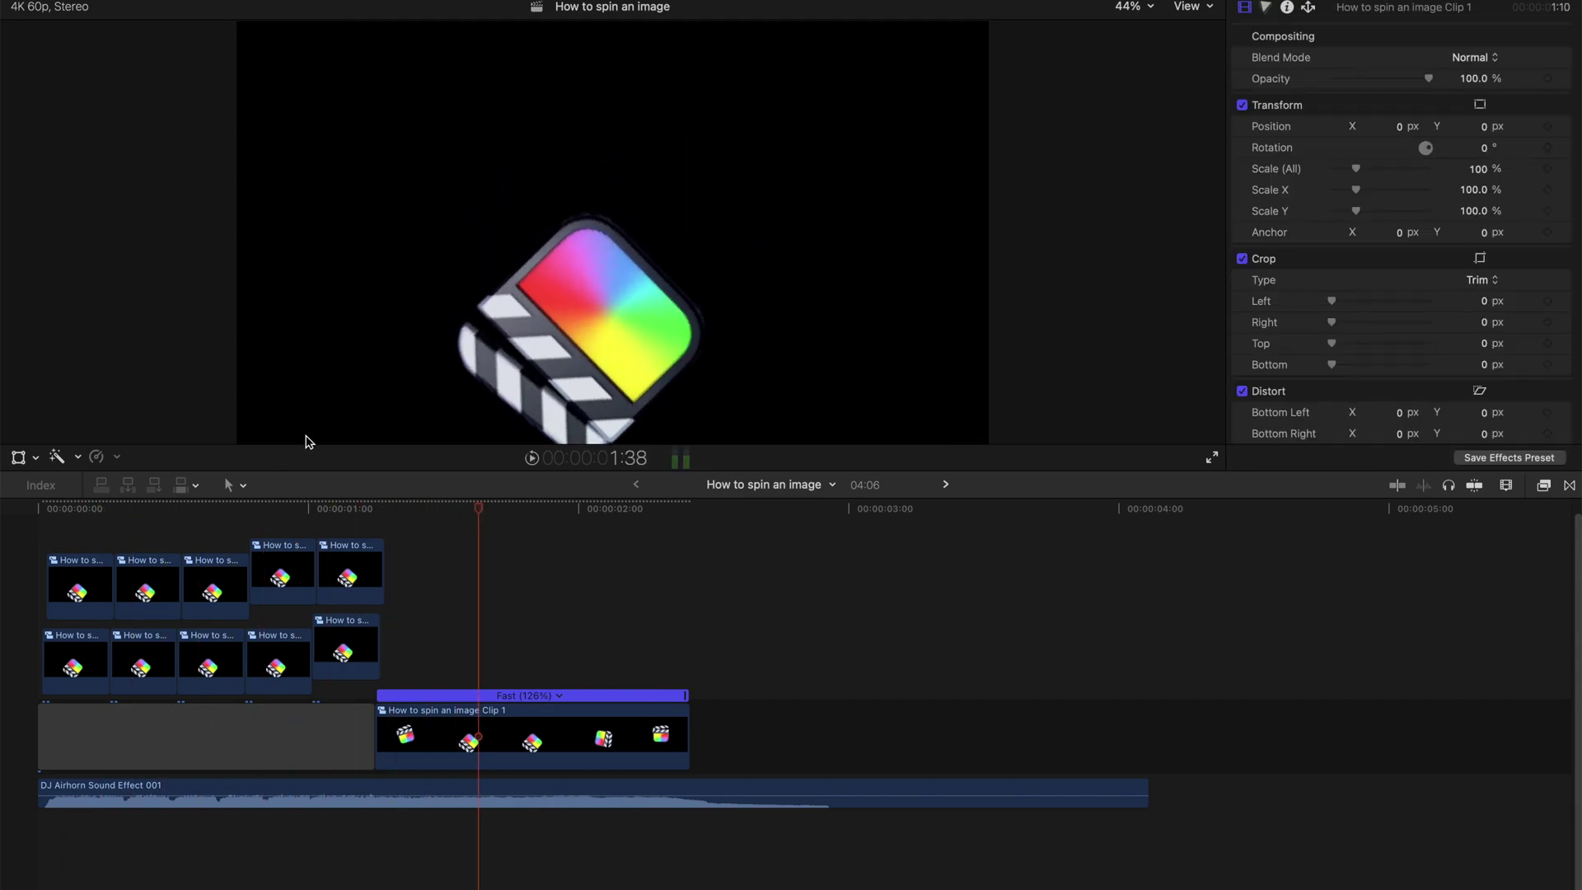
Stack two duplicates of Clip 1 in the lanes above the original.
drag(459, 738, 456, 671)
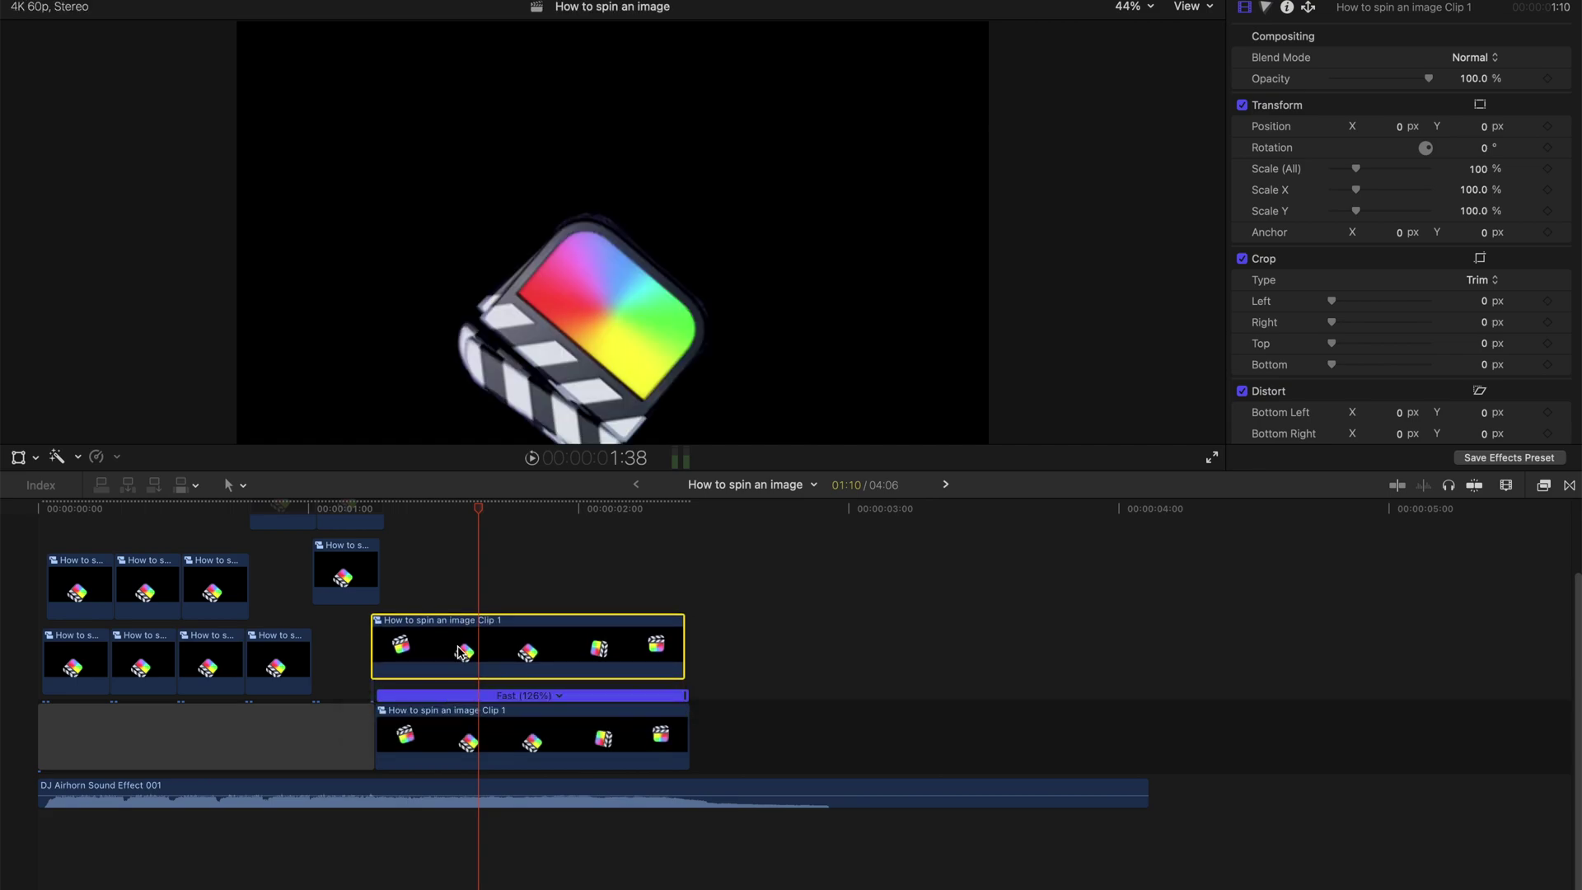
click(39, 527)
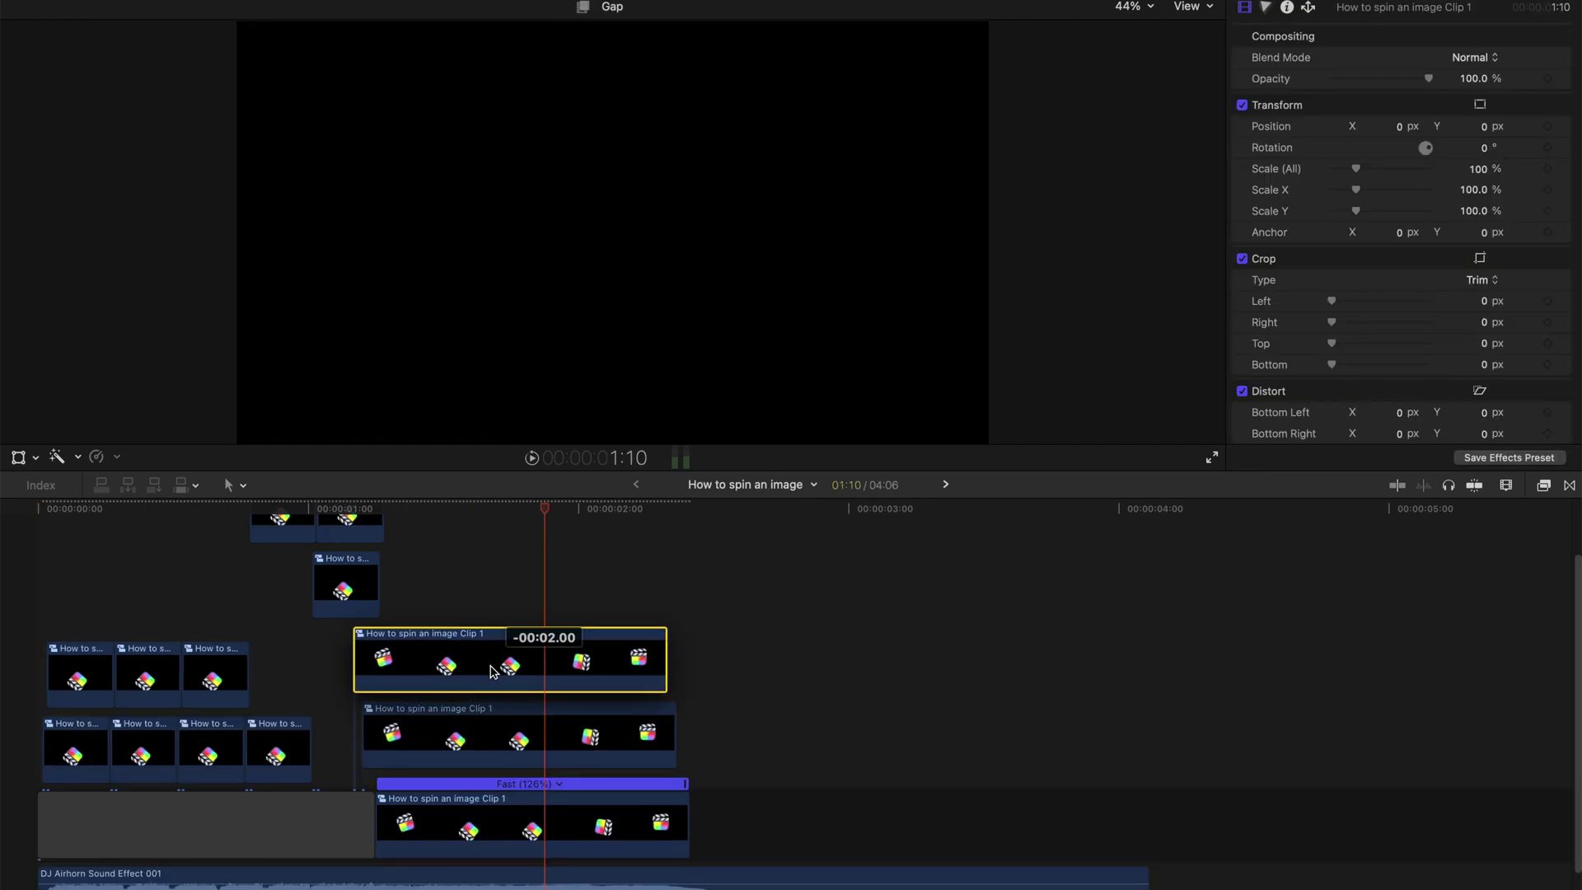
drag(486, 671, 486, 672)
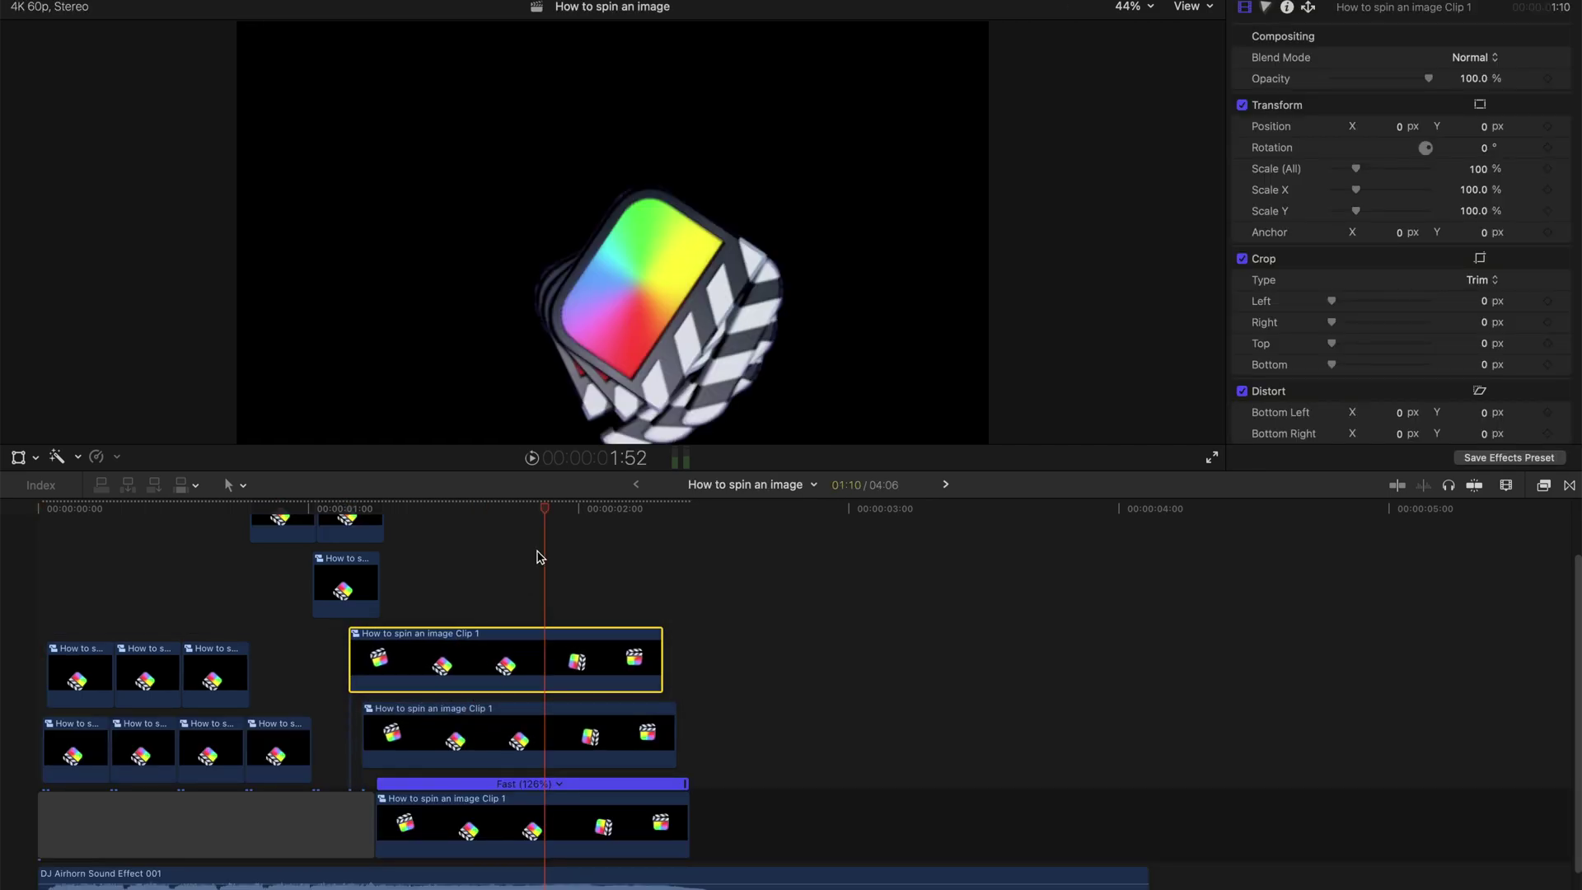
click(36, 523)
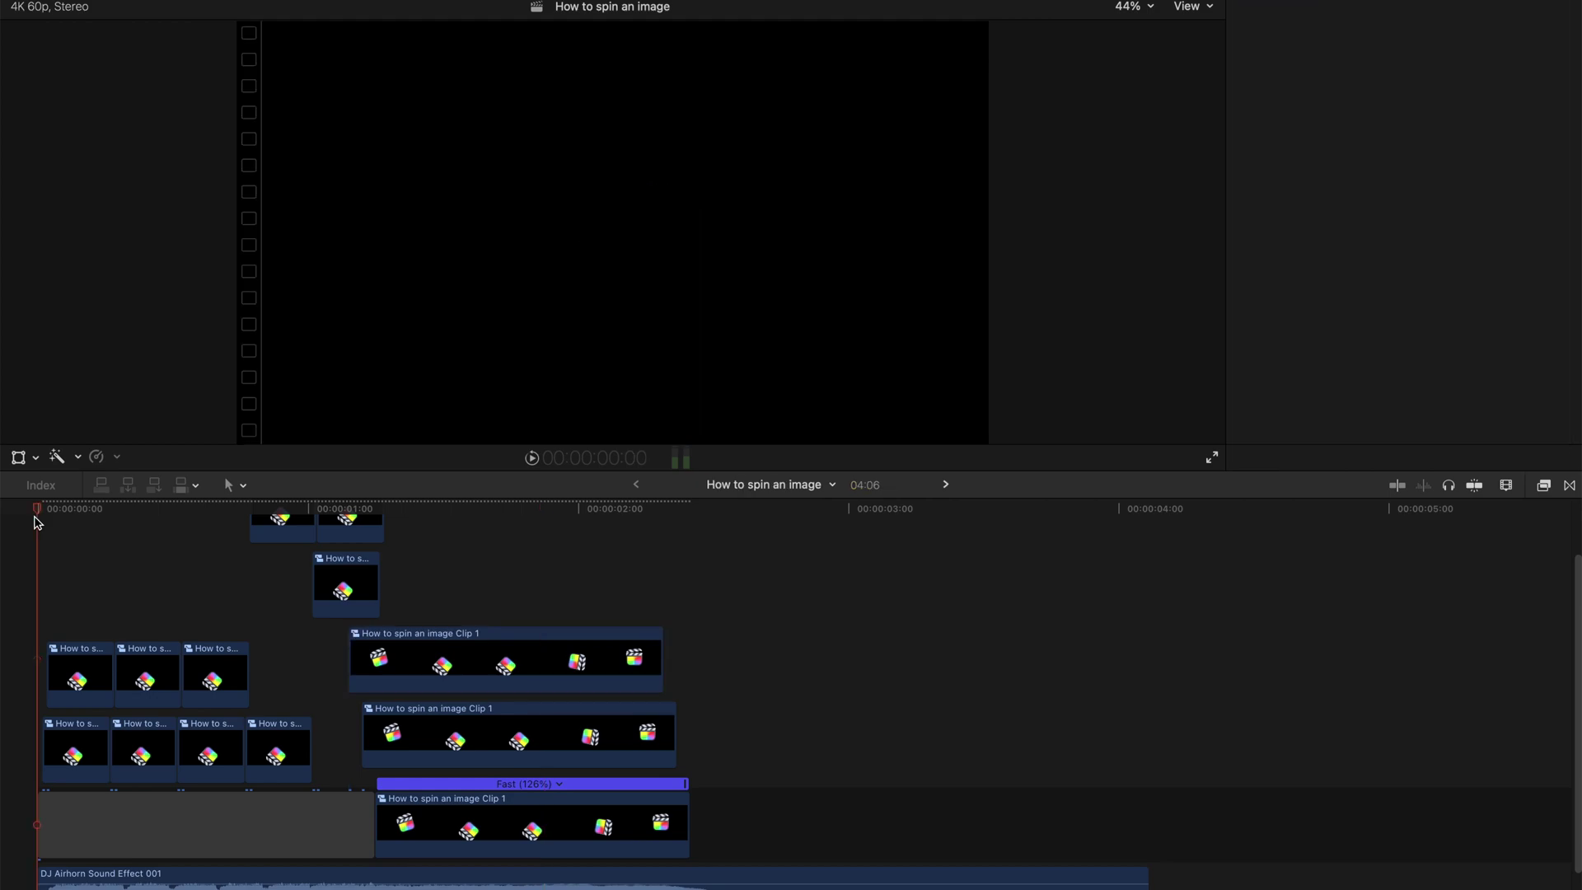
key(space)
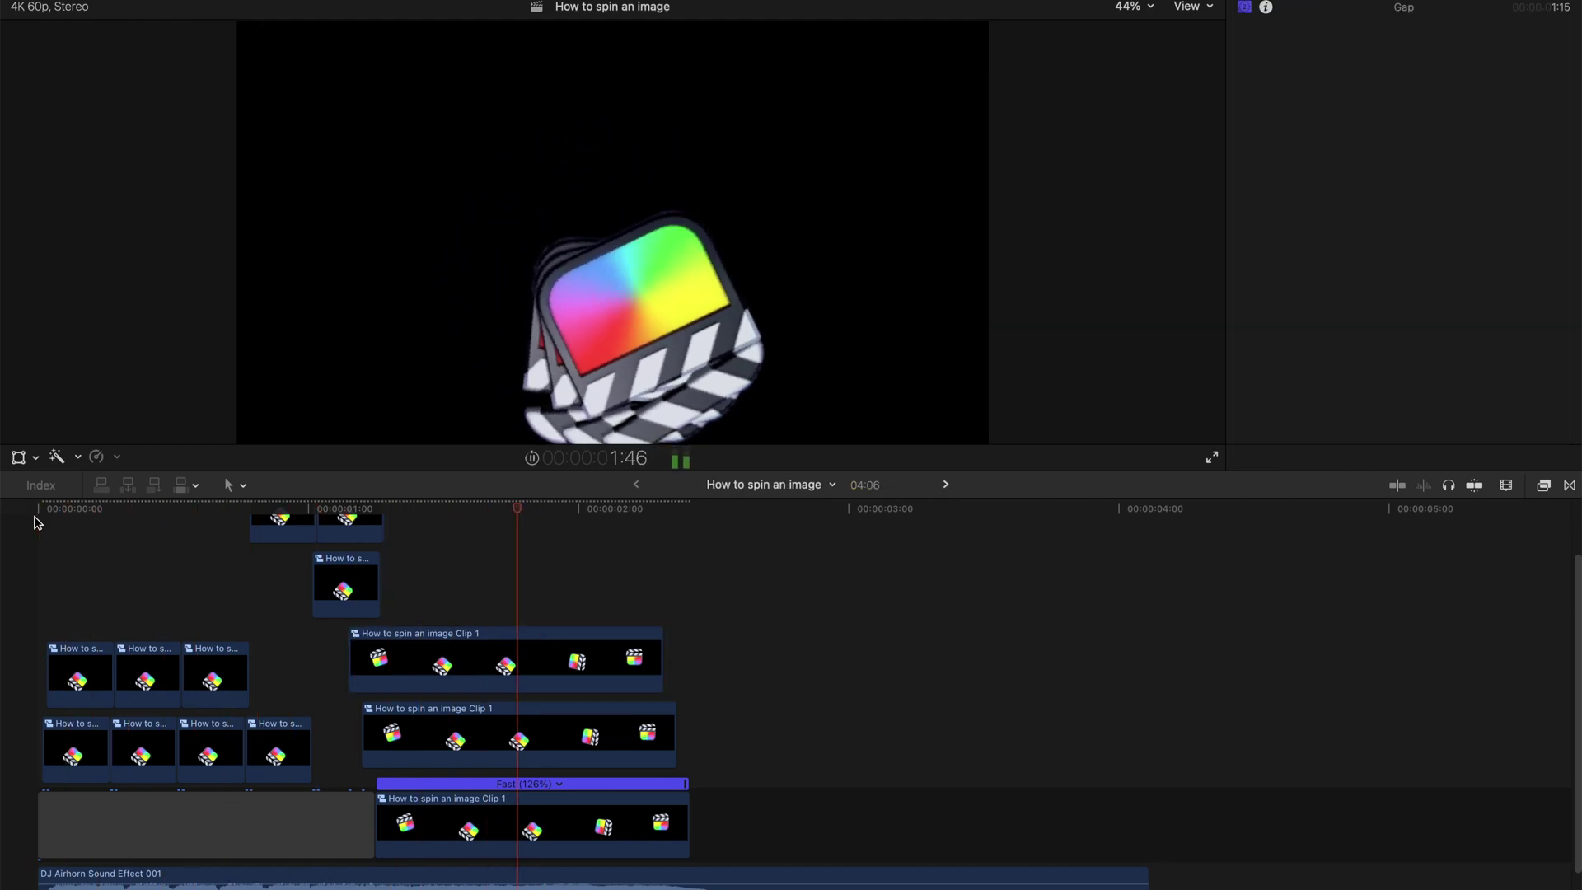
key(space)
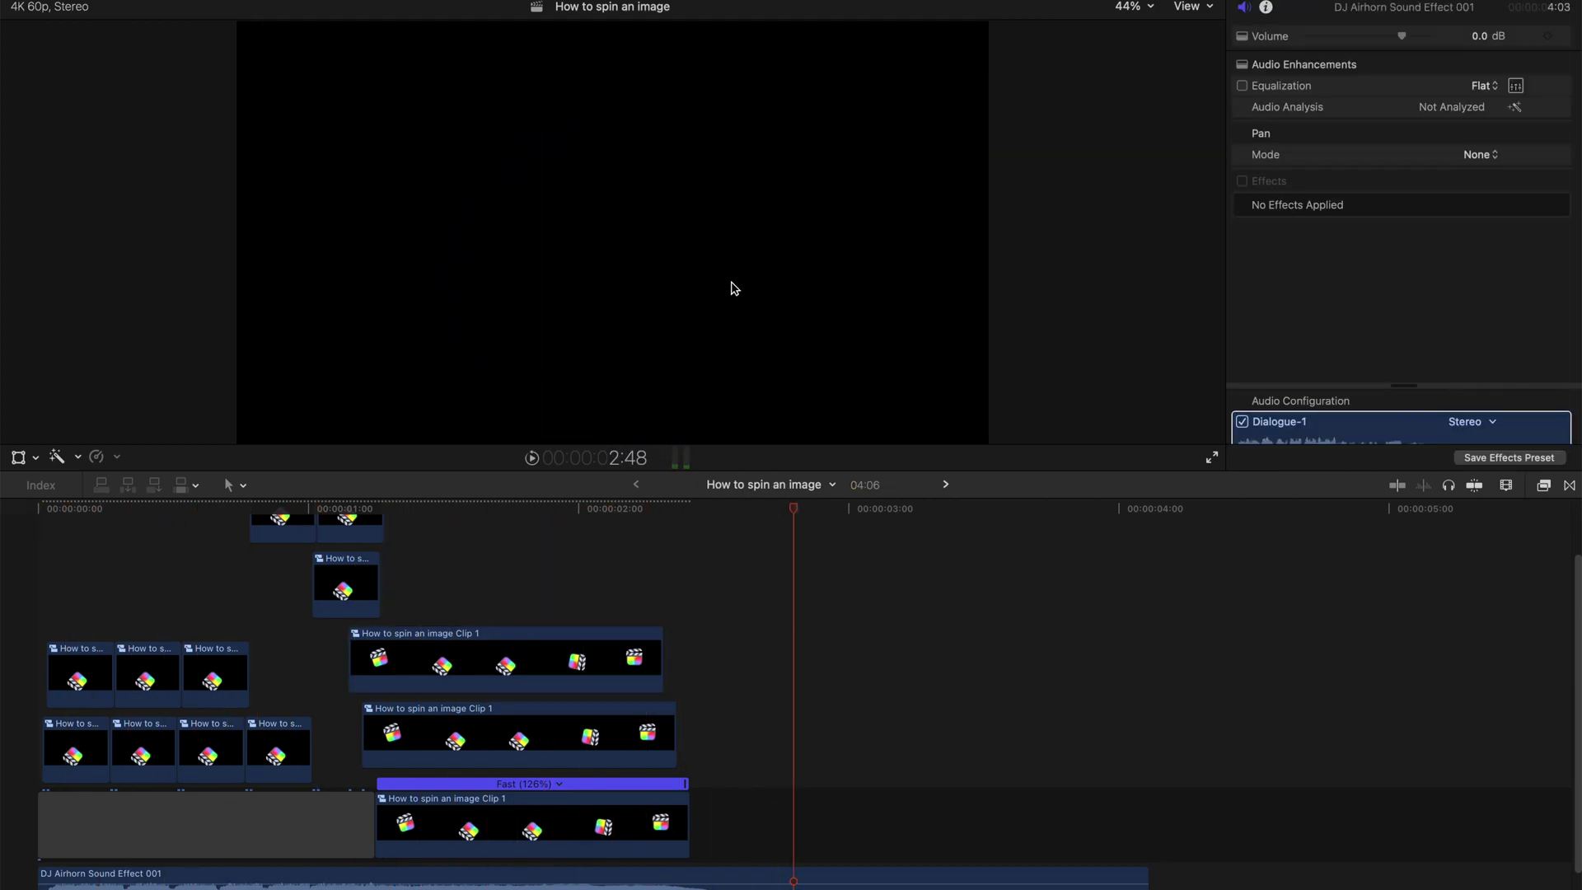